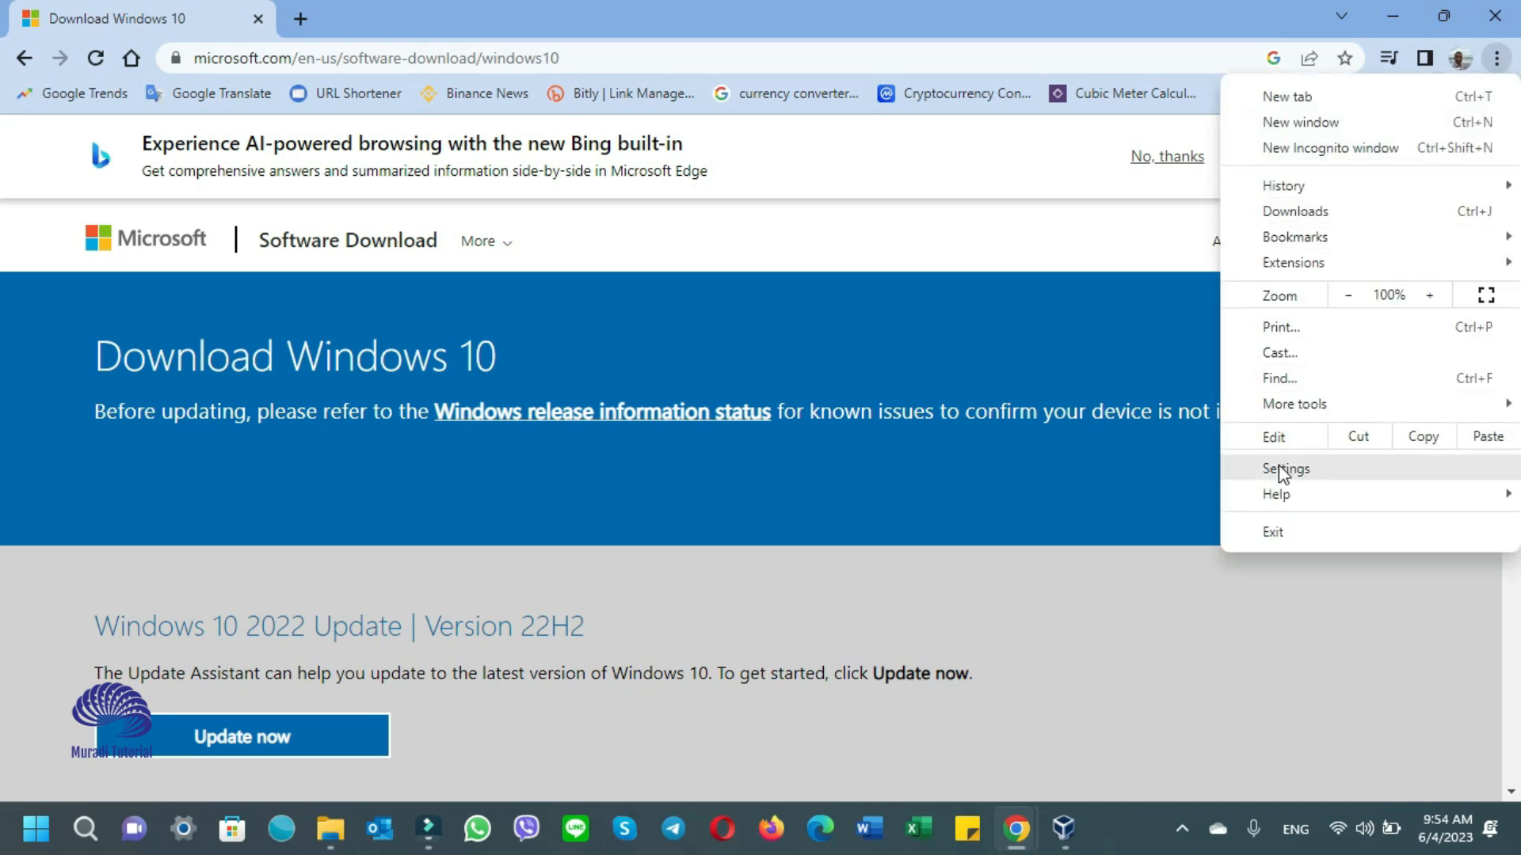
- Open Chrome's Developer tools and add the Network conditions panel
{"action": "mouse_move", "coordinate": [1298, 409]}
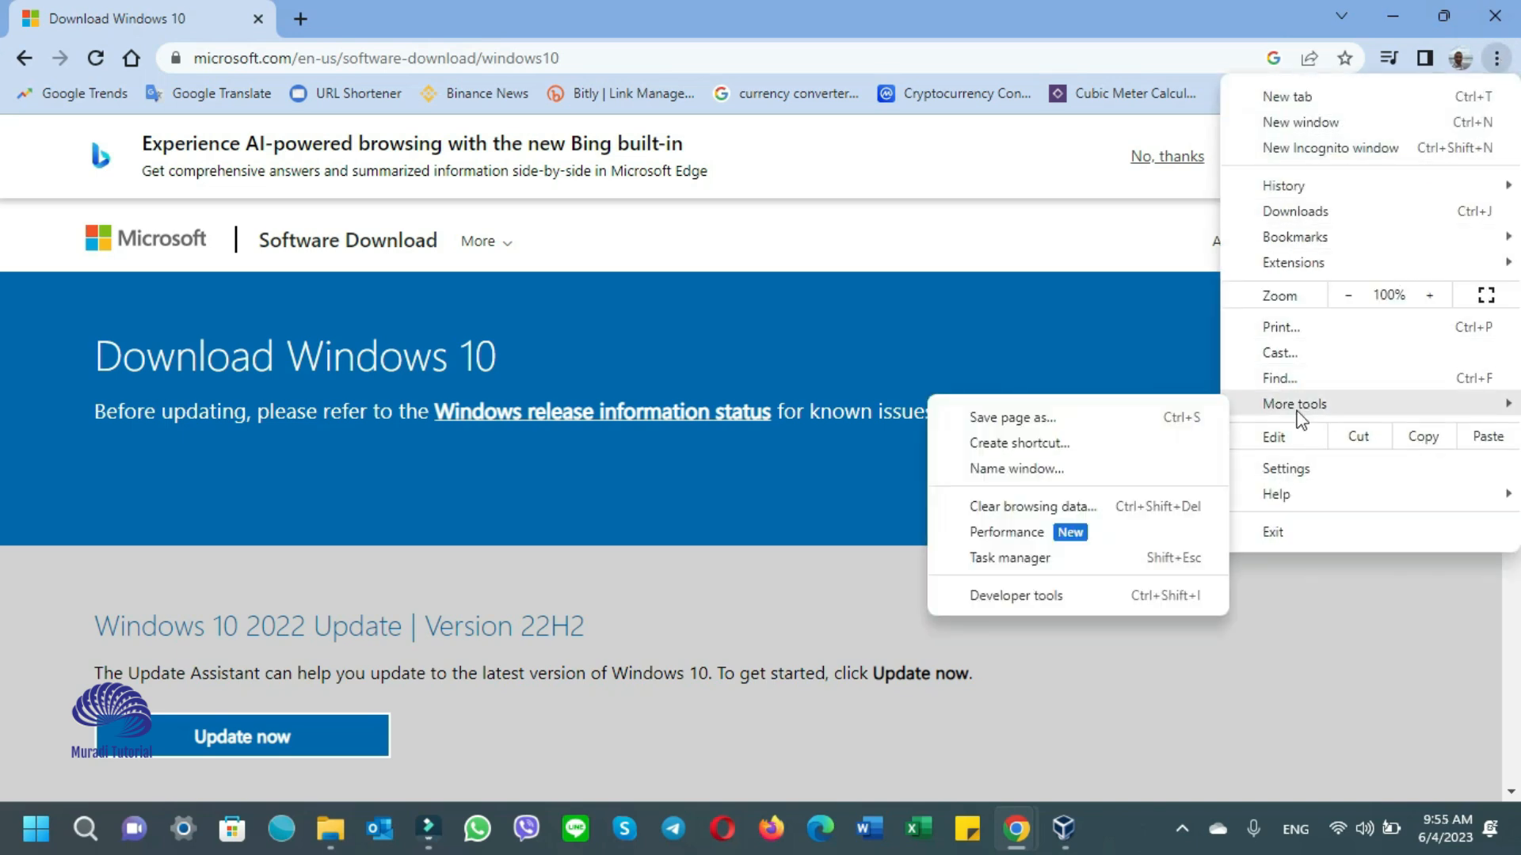
{"action": "left_click", "coordinate": [1014, 600]}
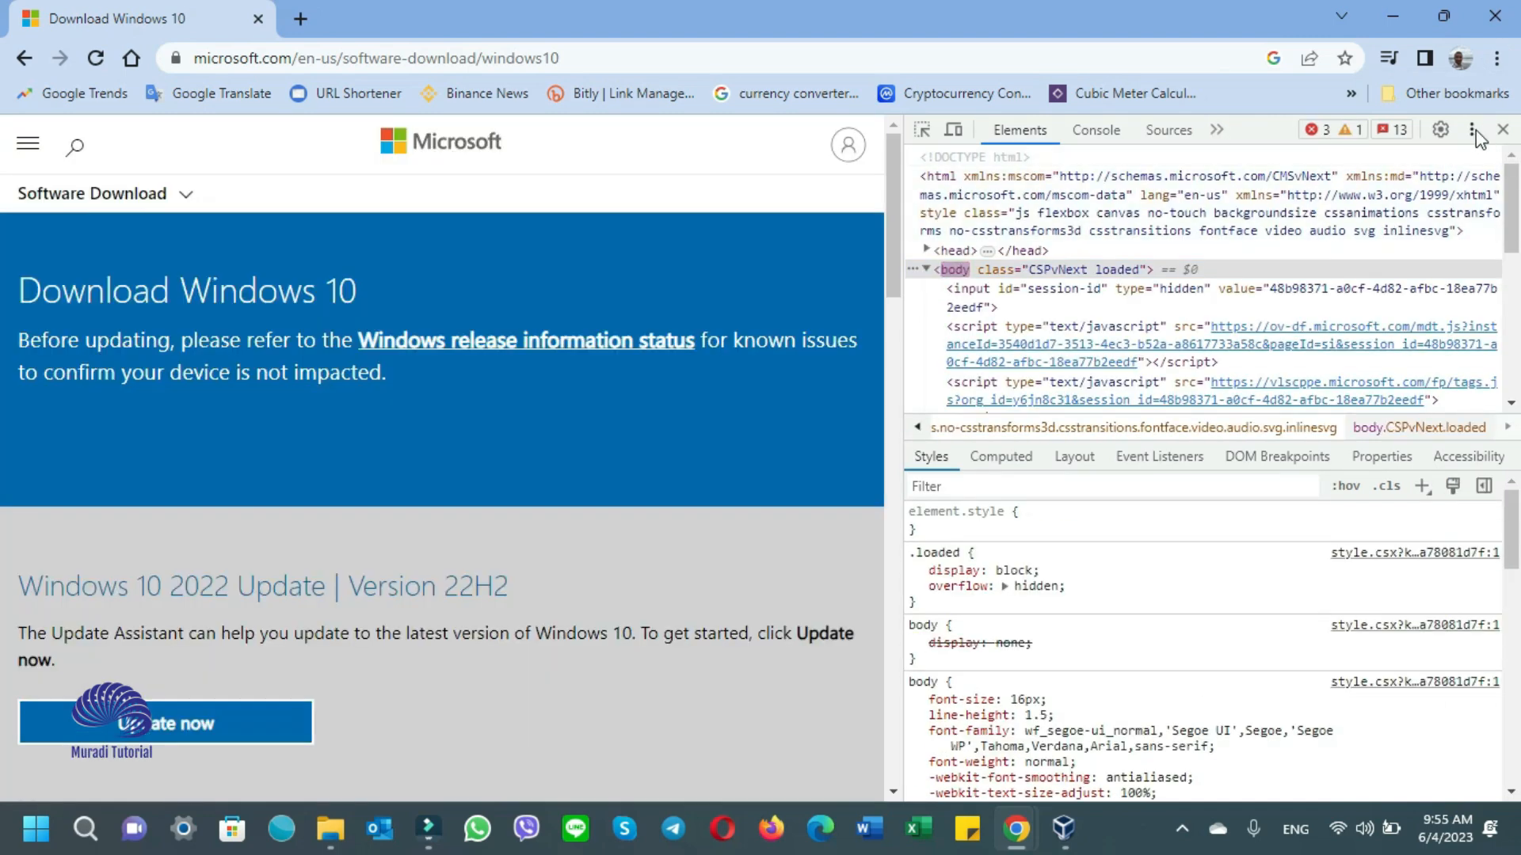
{"action": "left_click", "coordinate": [1473, 130]}
{"action": "mouse_move", "coordinate": [1388, 317]}
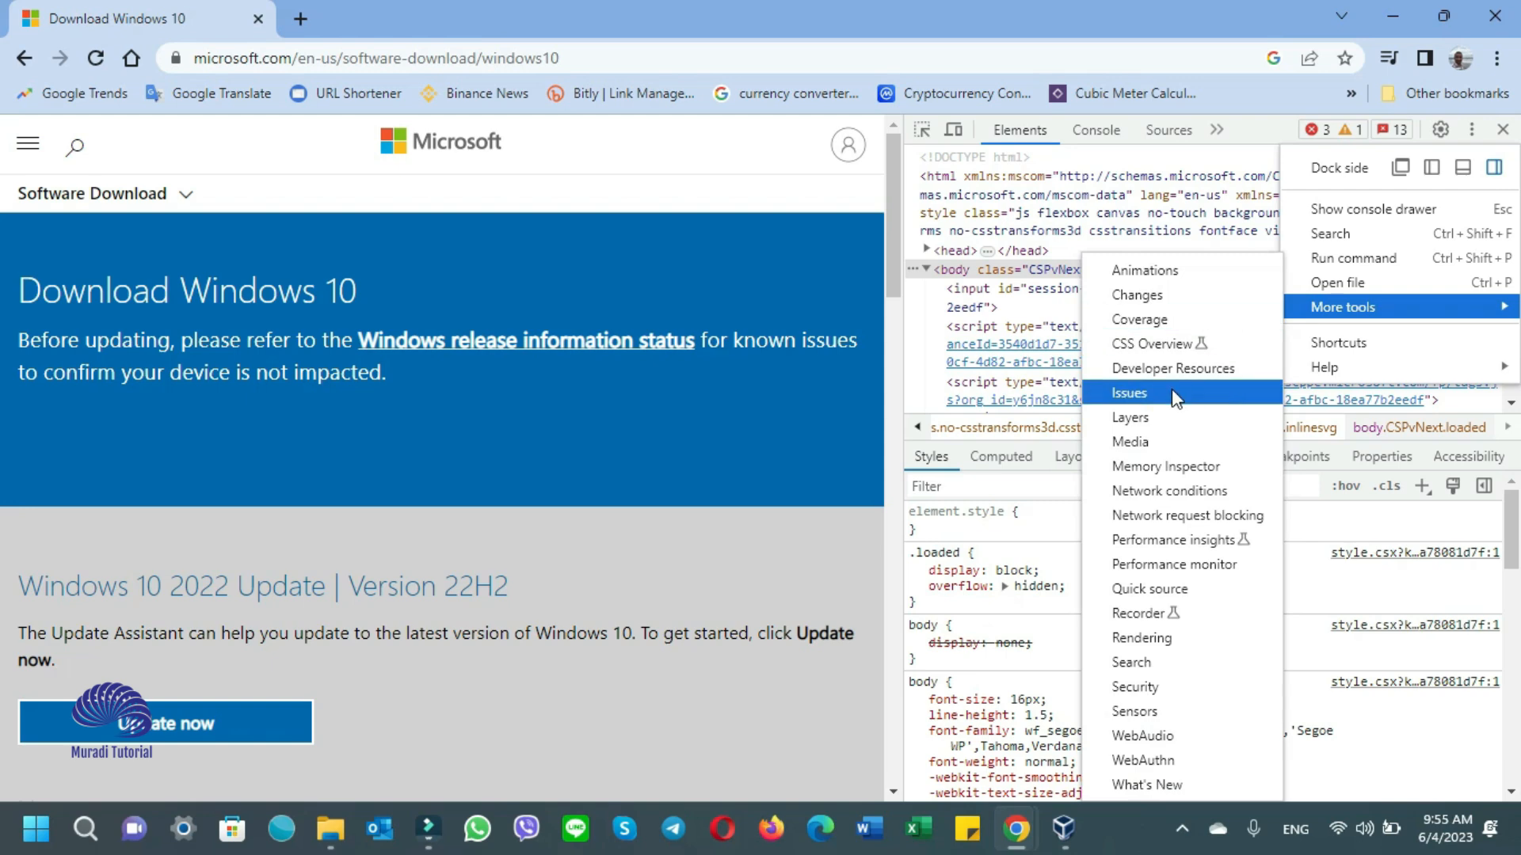
{"action": "left_click", "coordinate": [1161, 491]}
{"action": "scroll", "coordinate": [1206, 650], "scroll_direction": "down", "scroll_amount": 1}
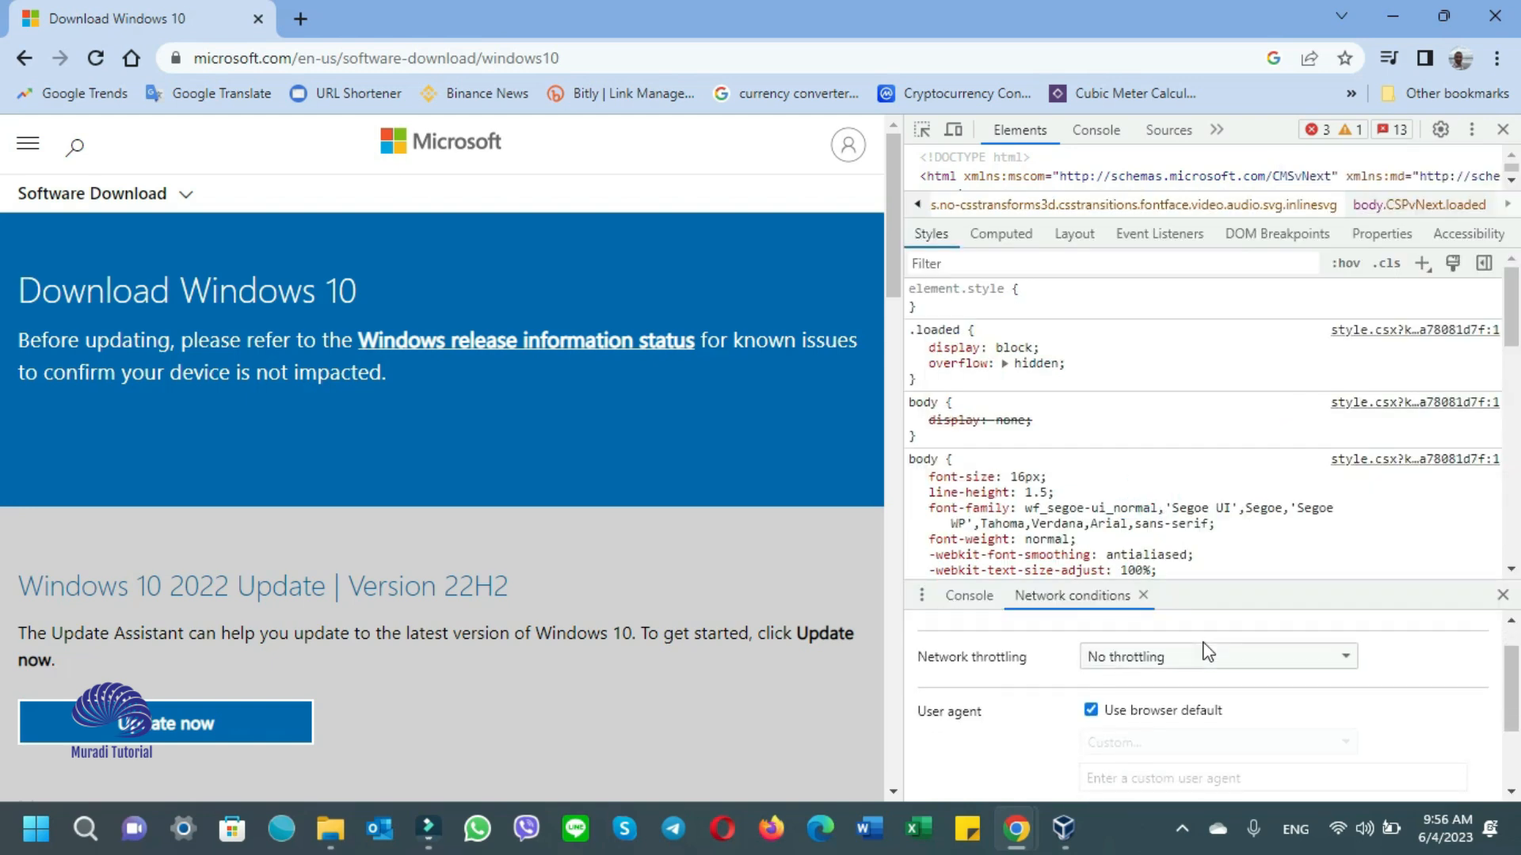
{"action": "scroll", "coordinate": [1206, 652], "scroll_direction": "down", "scroll_amount": 2}
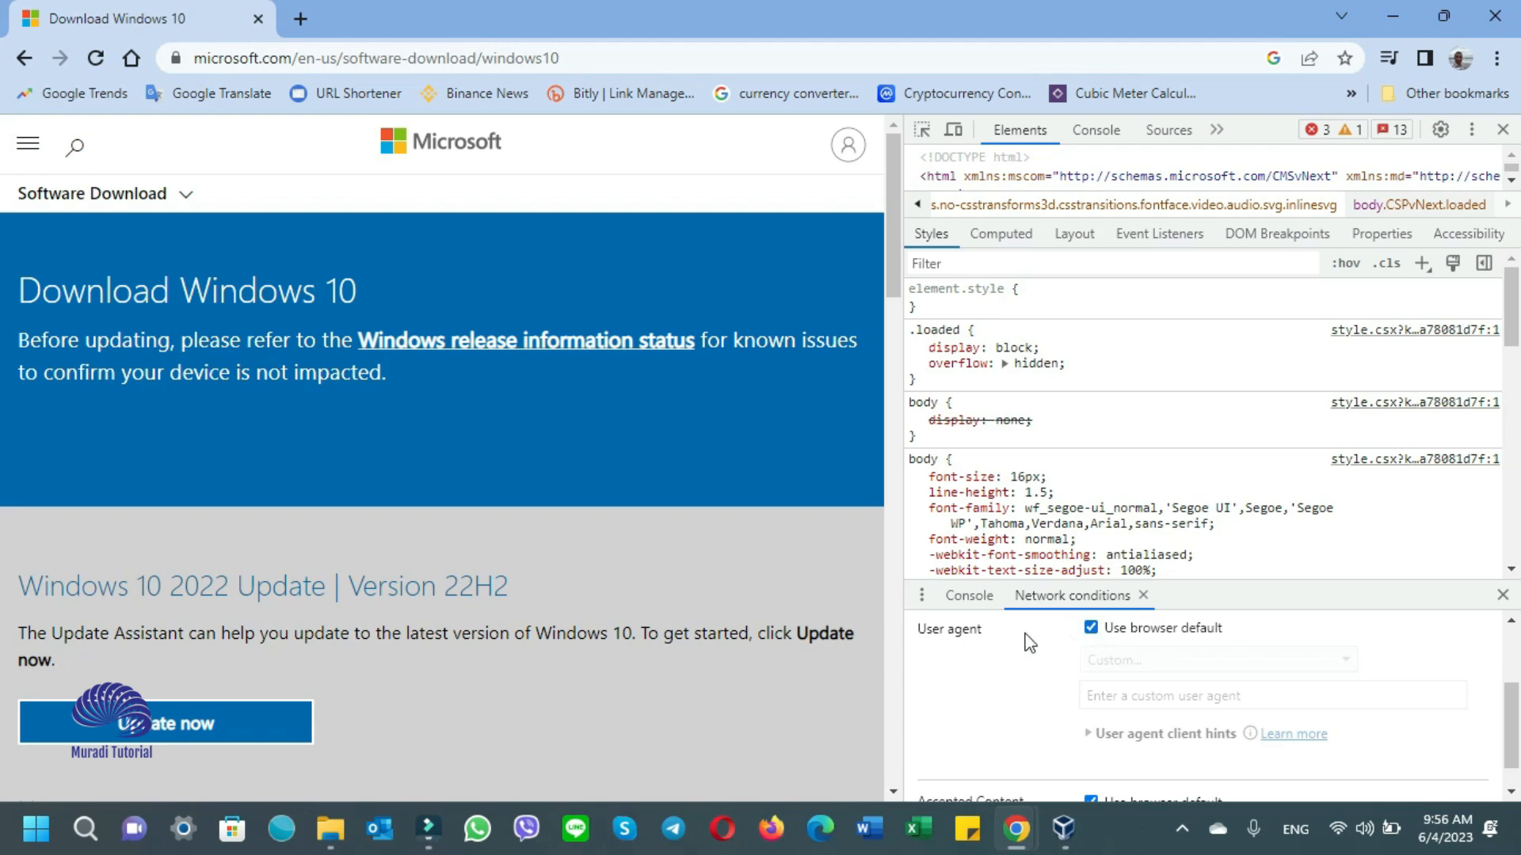
- Replace the default user agent with Chrome — Chrome OS and reload the Microsoft page
{"action": "left_click", "coordinate": [1091, 628]}
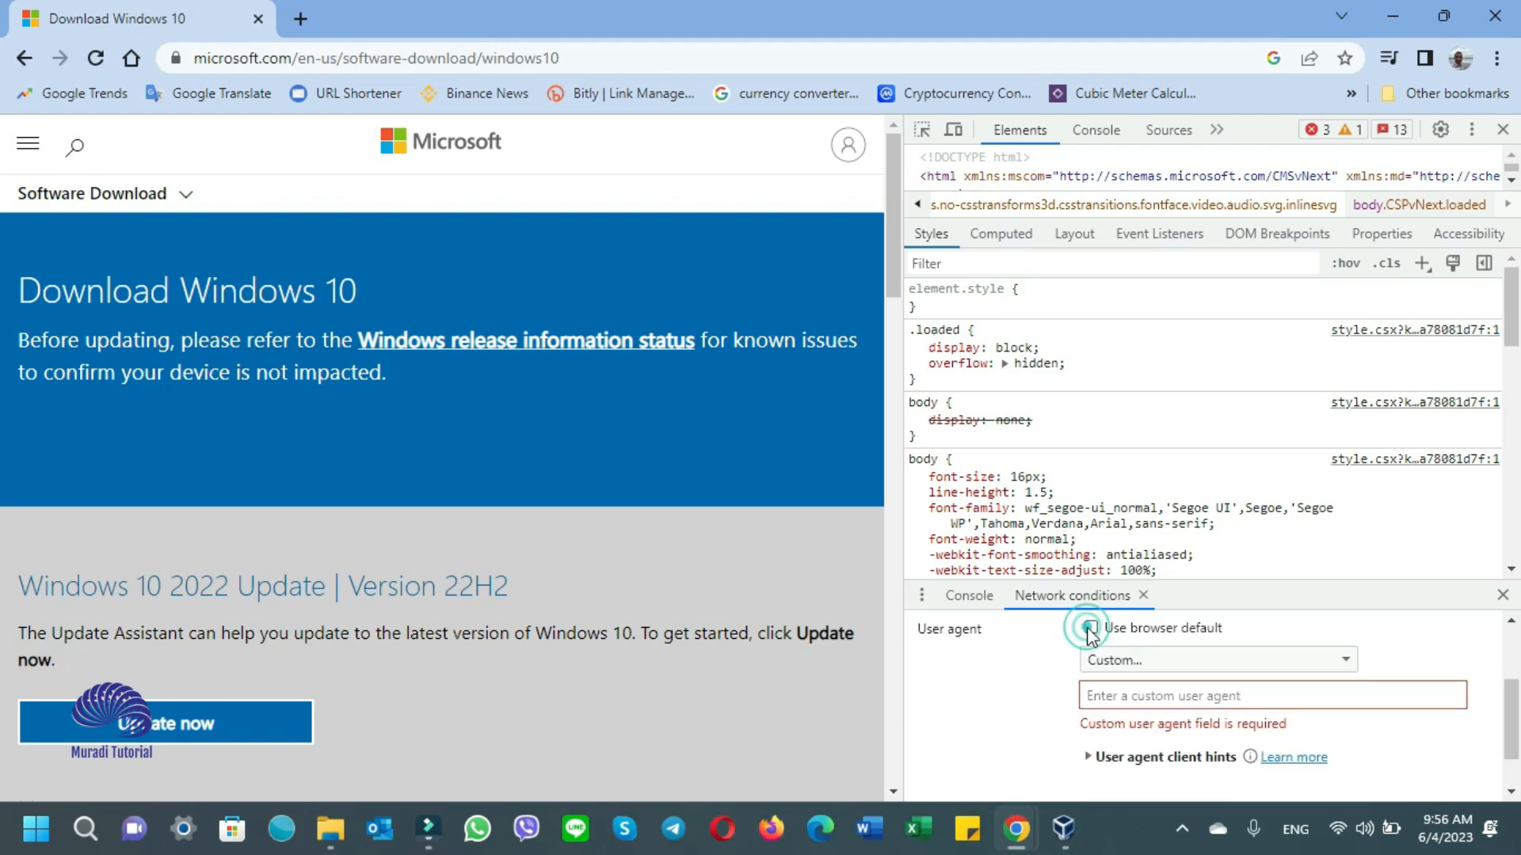
{"action": "left_click", "coordinate": [1218, 659]}
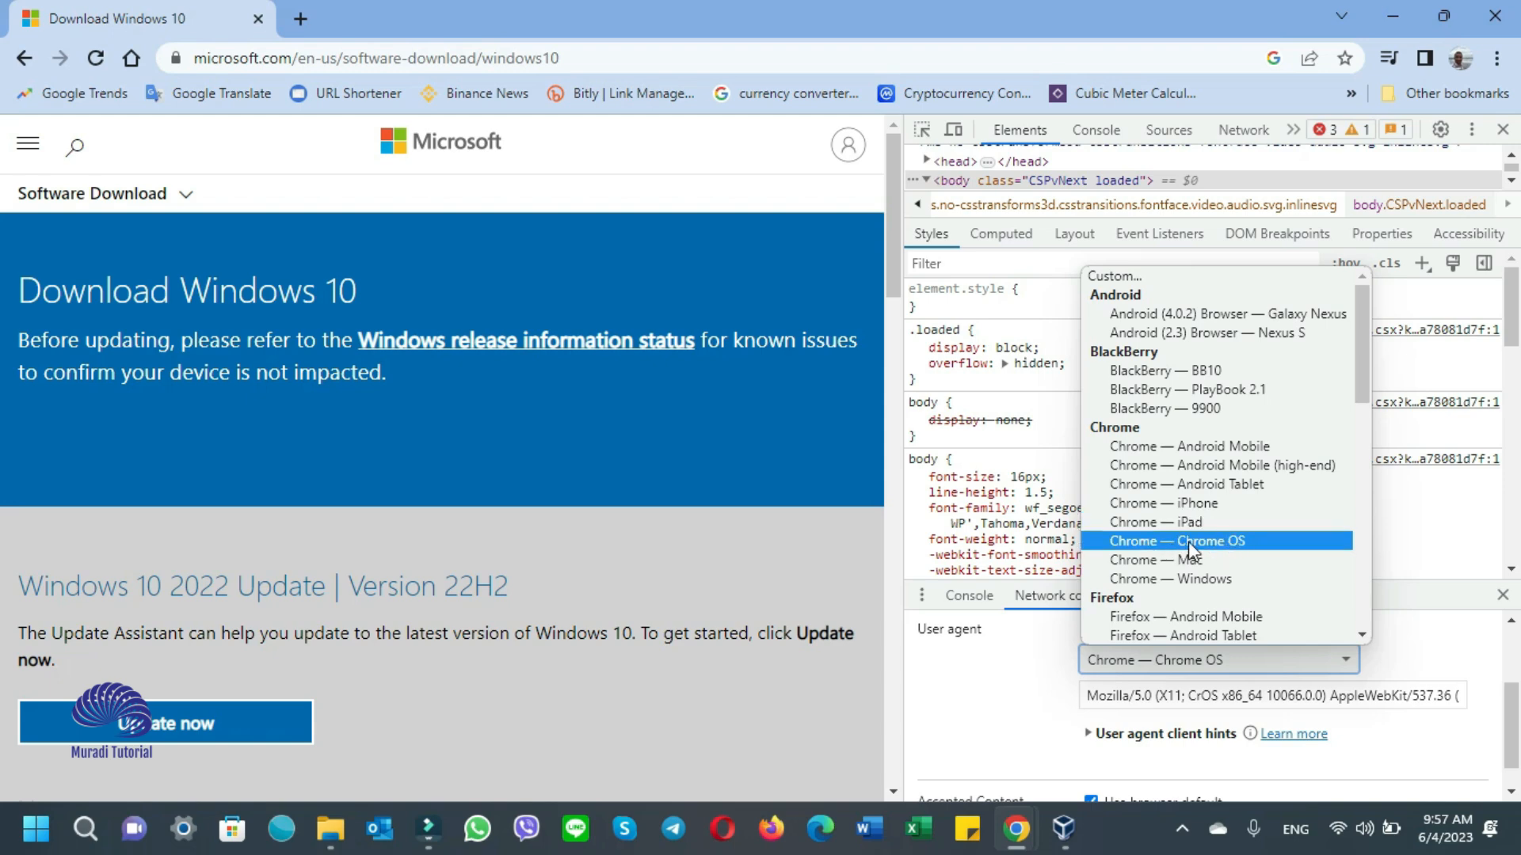
{"action": "left_click", "coordinate": [1242, 542]}
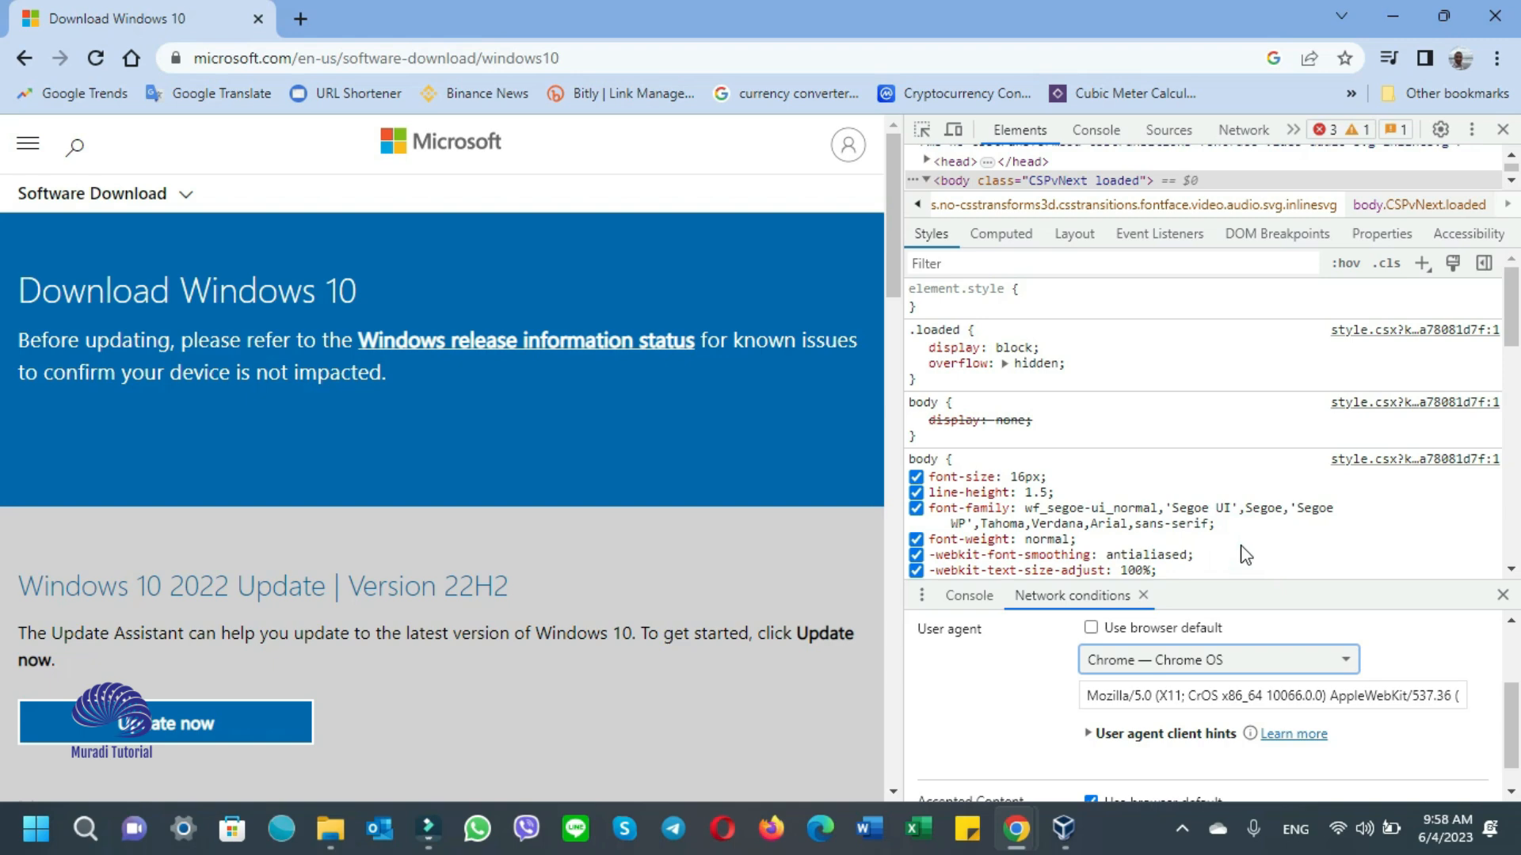
{"action": "left_click", "coordinate": [92, 60]}
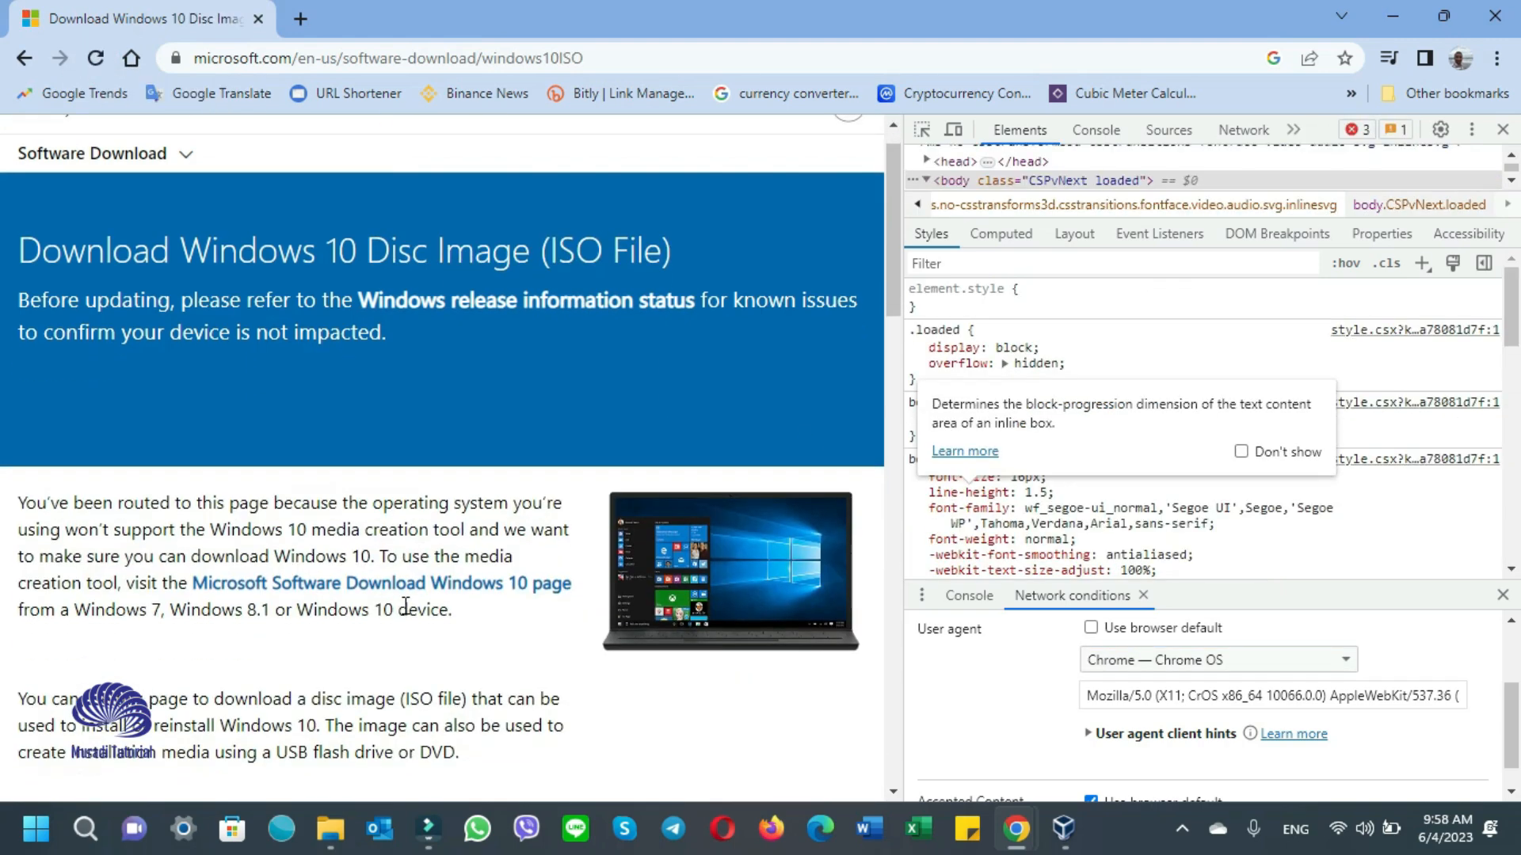
- Select the Windows 10 (multi-edition ISO) edition and confirm it
{"action": "scroll", "coordinate": [405, 606], "scroll_direction": "down", "scroll_amount": 1}
{"action": "scroll", "coordinate": [405, 606], "scroll_direction": "down", "scroll_amount": 10}
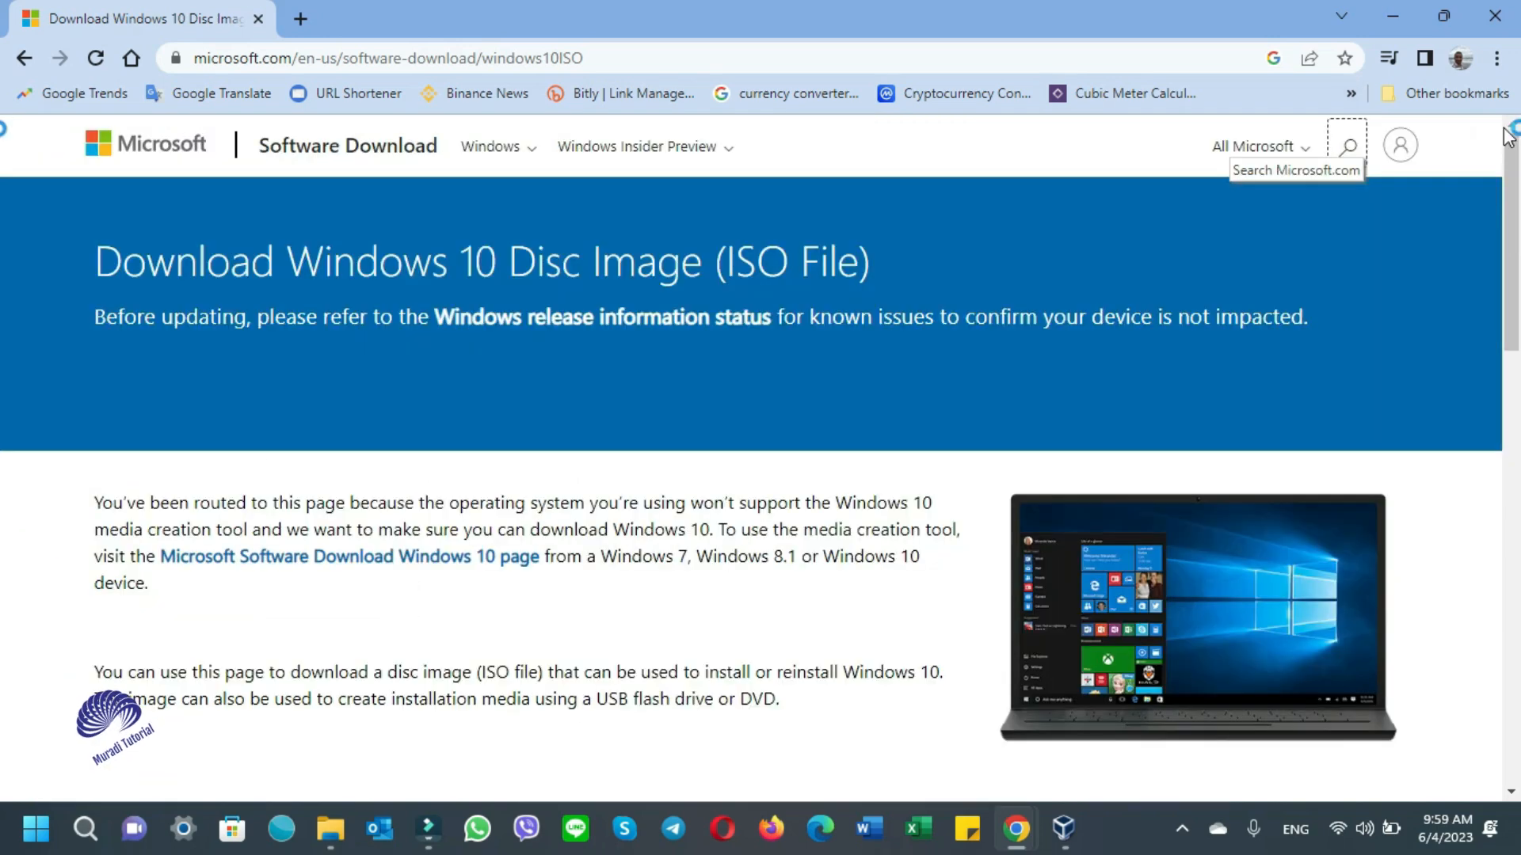
{"action": "scroll", "coordinate": [818, 435], "scroll_direction": "down", "scroll_amount": 10}
{"action": "left_click", "coordinate": [595, 440]}
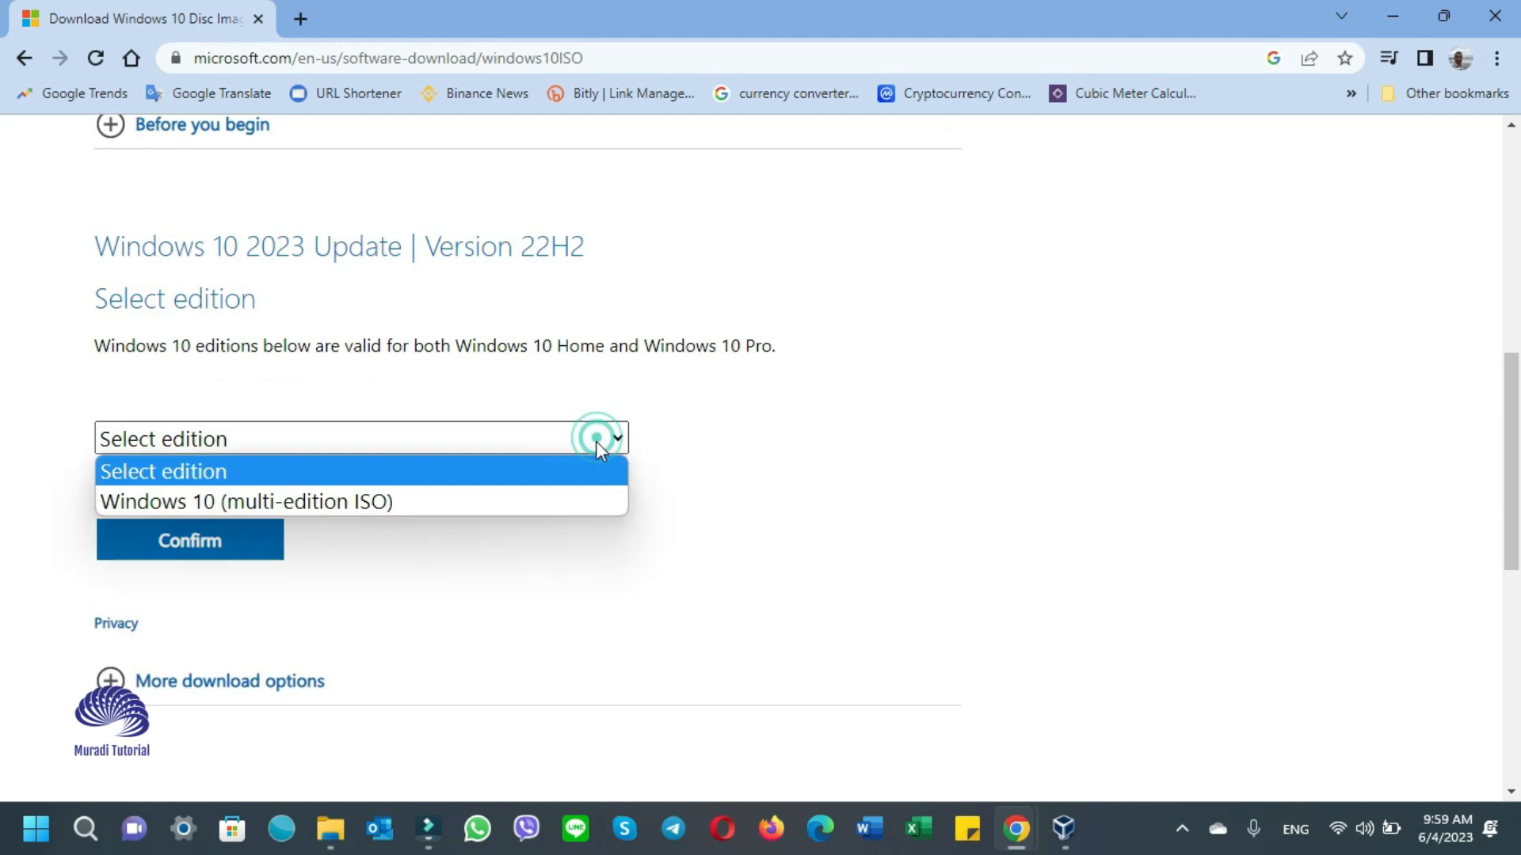
{"action": "left_click", "coordinate": [348, 503]}
{"action": "left_click", "coordinate": [215, 554]}
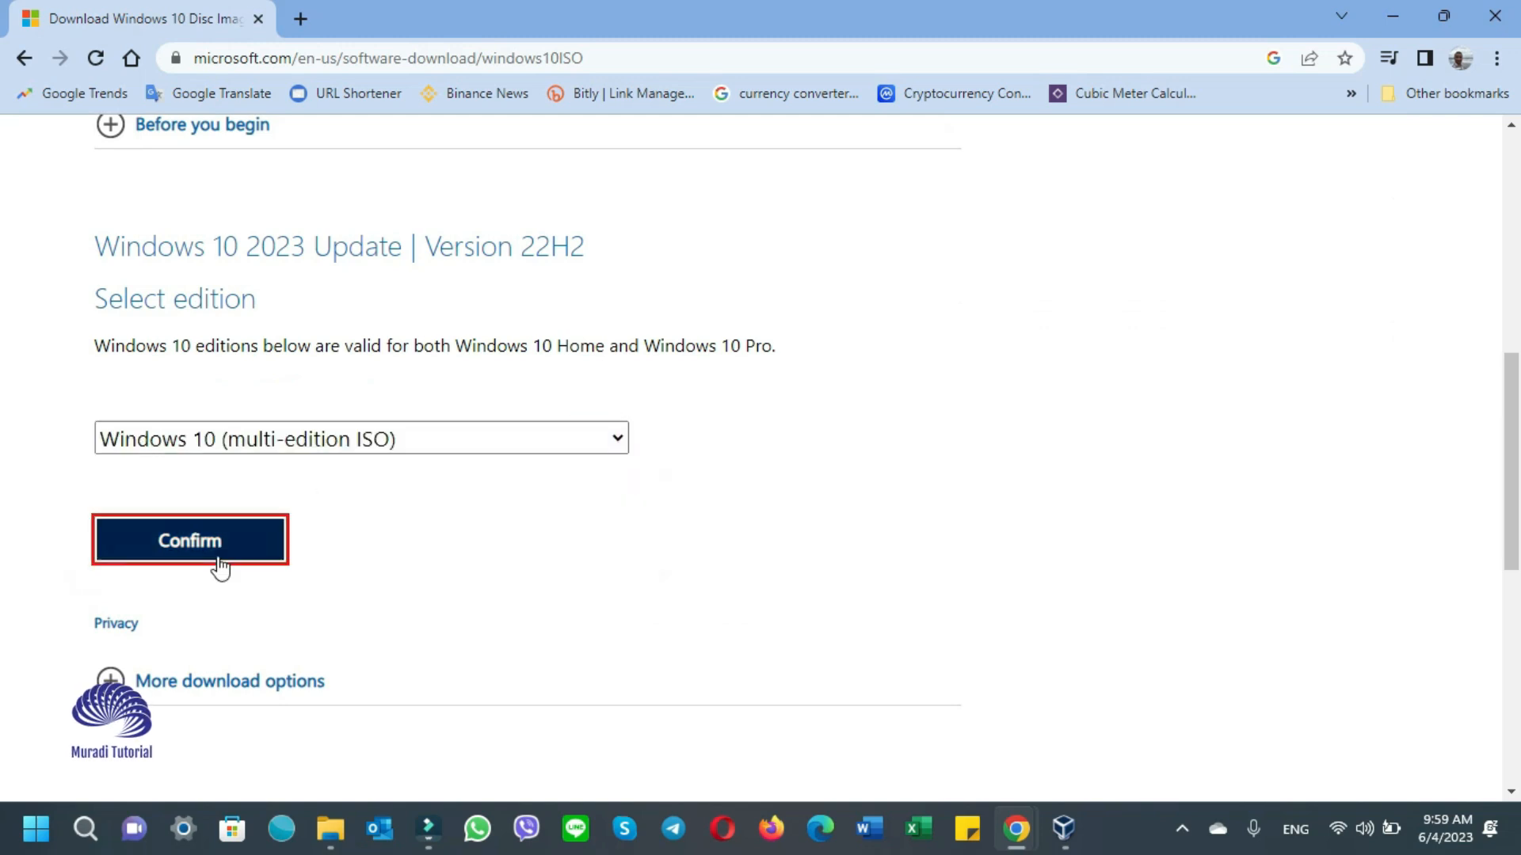
- Choose English (United States) as the product language and confirm it
{"action": "scroll", "coordinate": [217, 554], "scroll_direction": "down", "scroll_amount": 6}
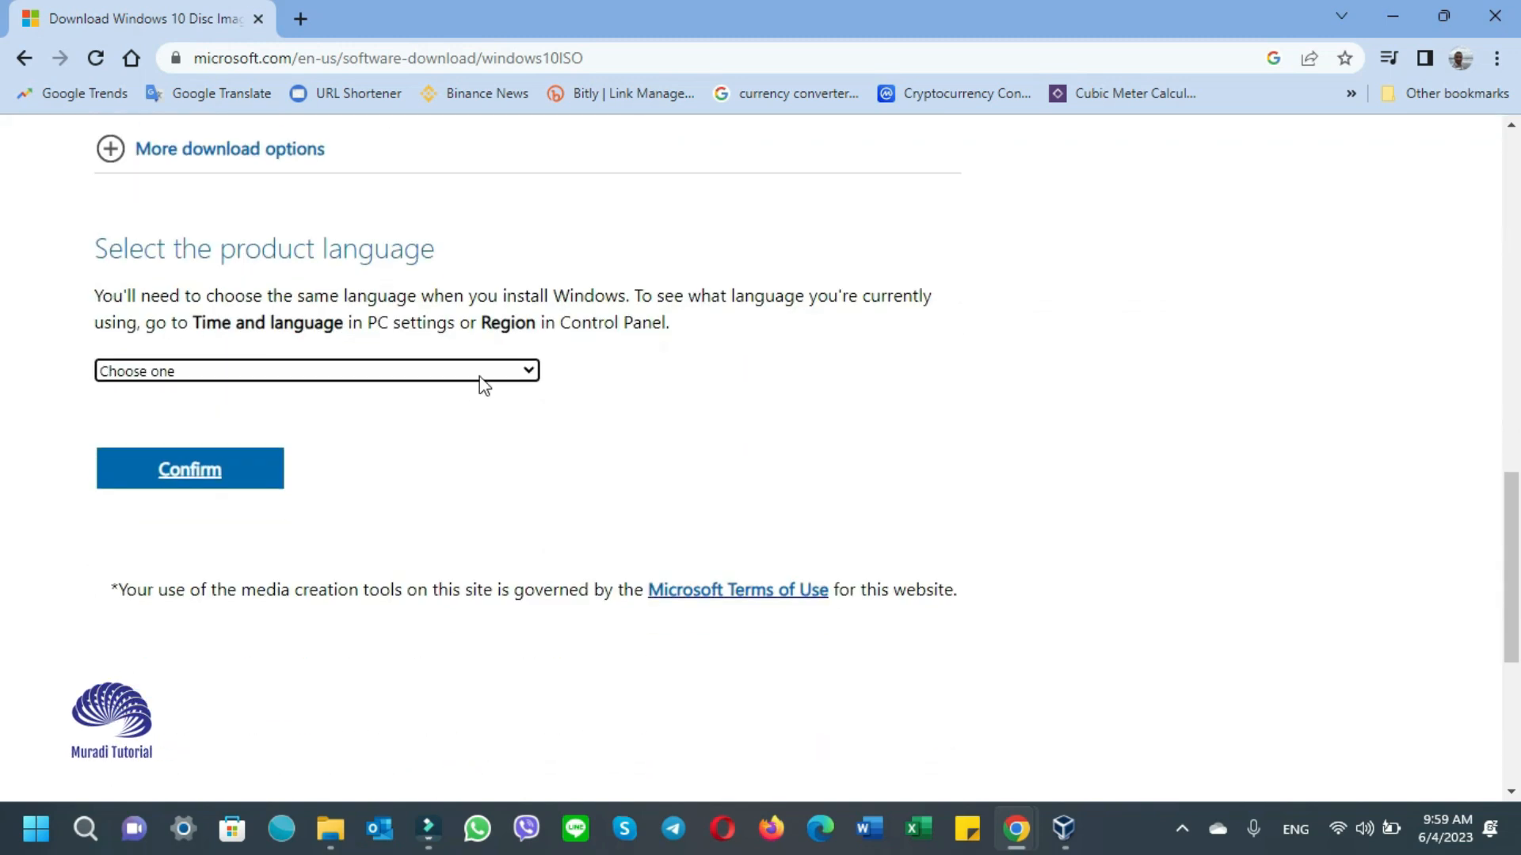
{"action": "left_click", "coordinate": [481, 379]}
{"action": "left_click", "coordinate": [364, 595]}
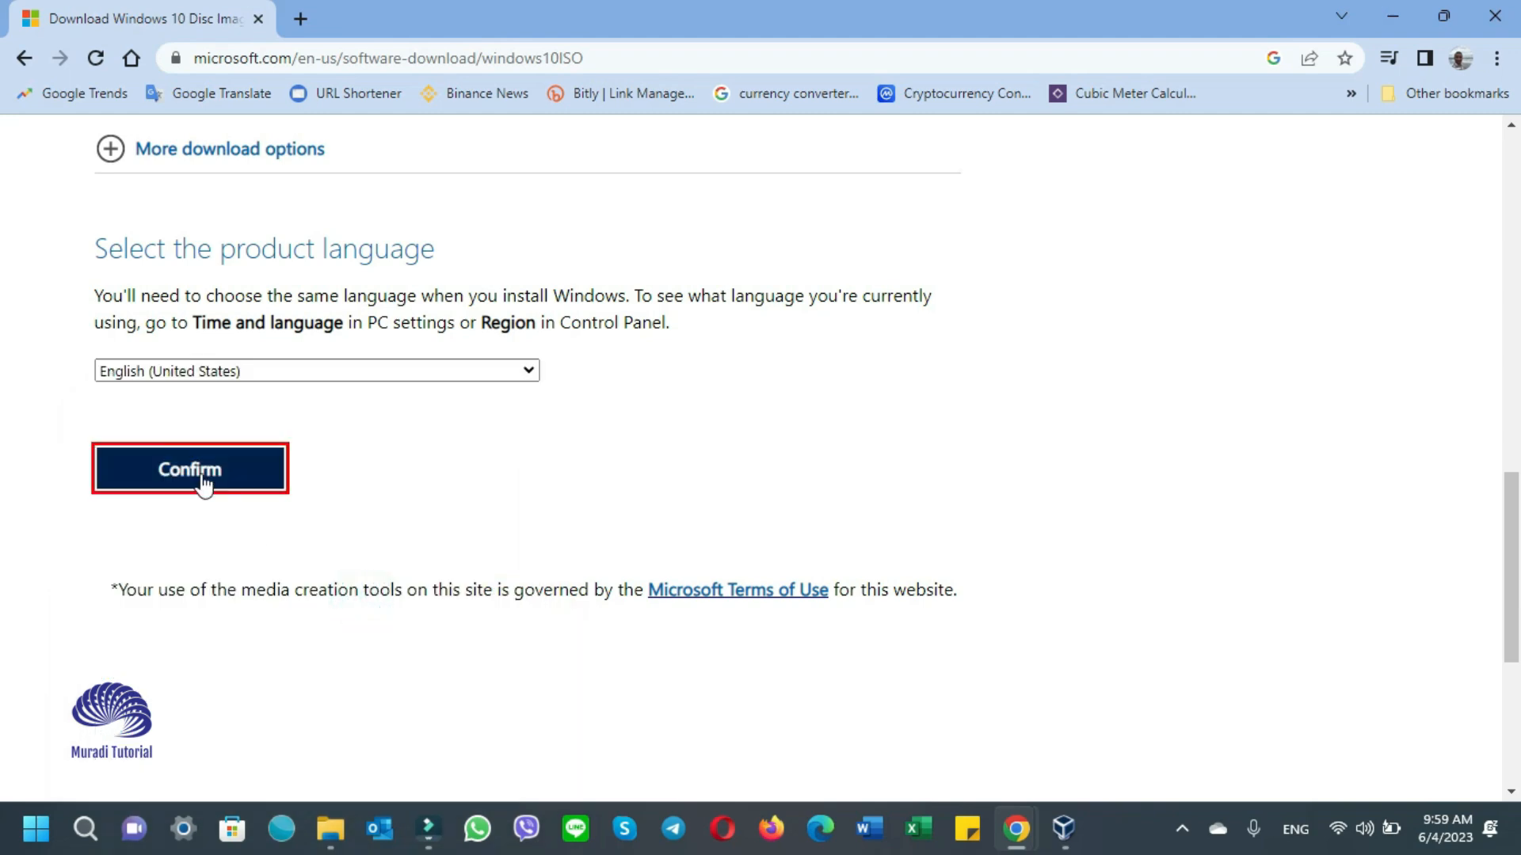
{"action": "left_click", "coordinate": [203, 477]}
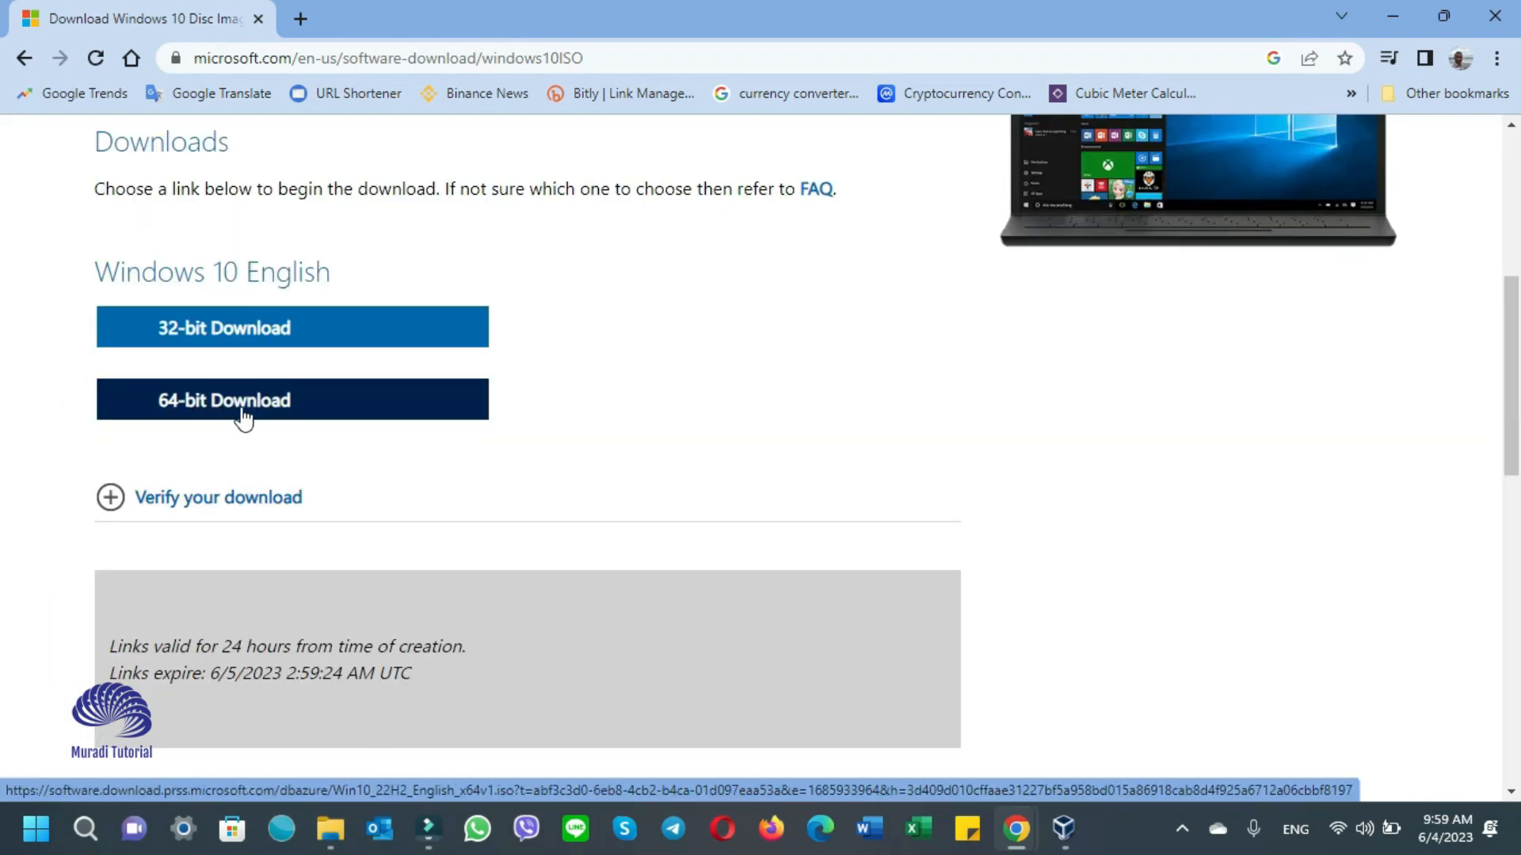
- Save the 64-bit Windows 10 ISO into Downloads and check the download's progress
{"action": "left_click", "coordinate": [259, 419]}
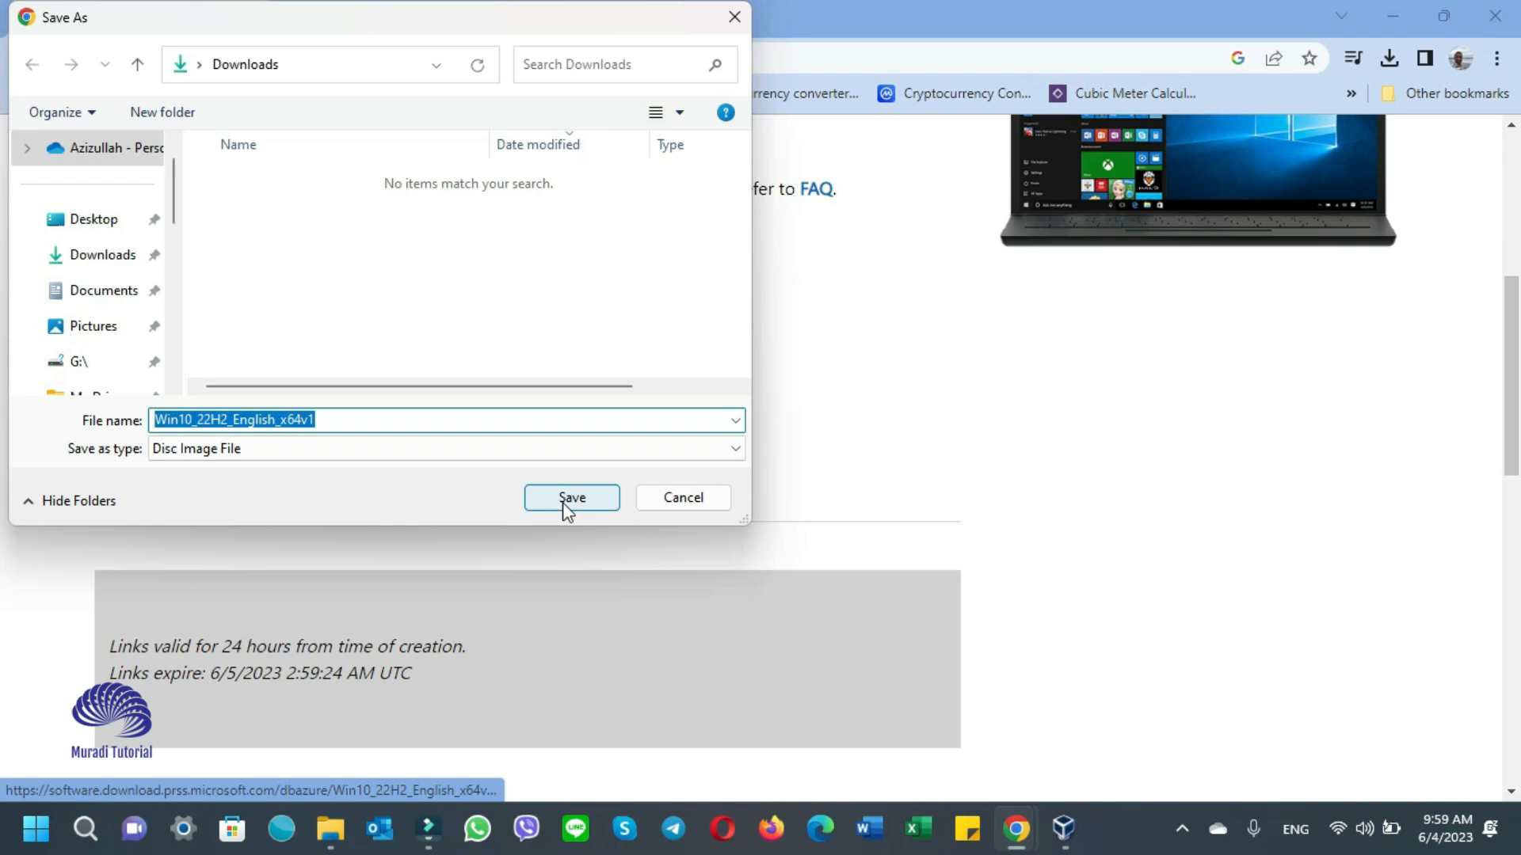
{"action": "left_click", "coordinate": [563, 502]}
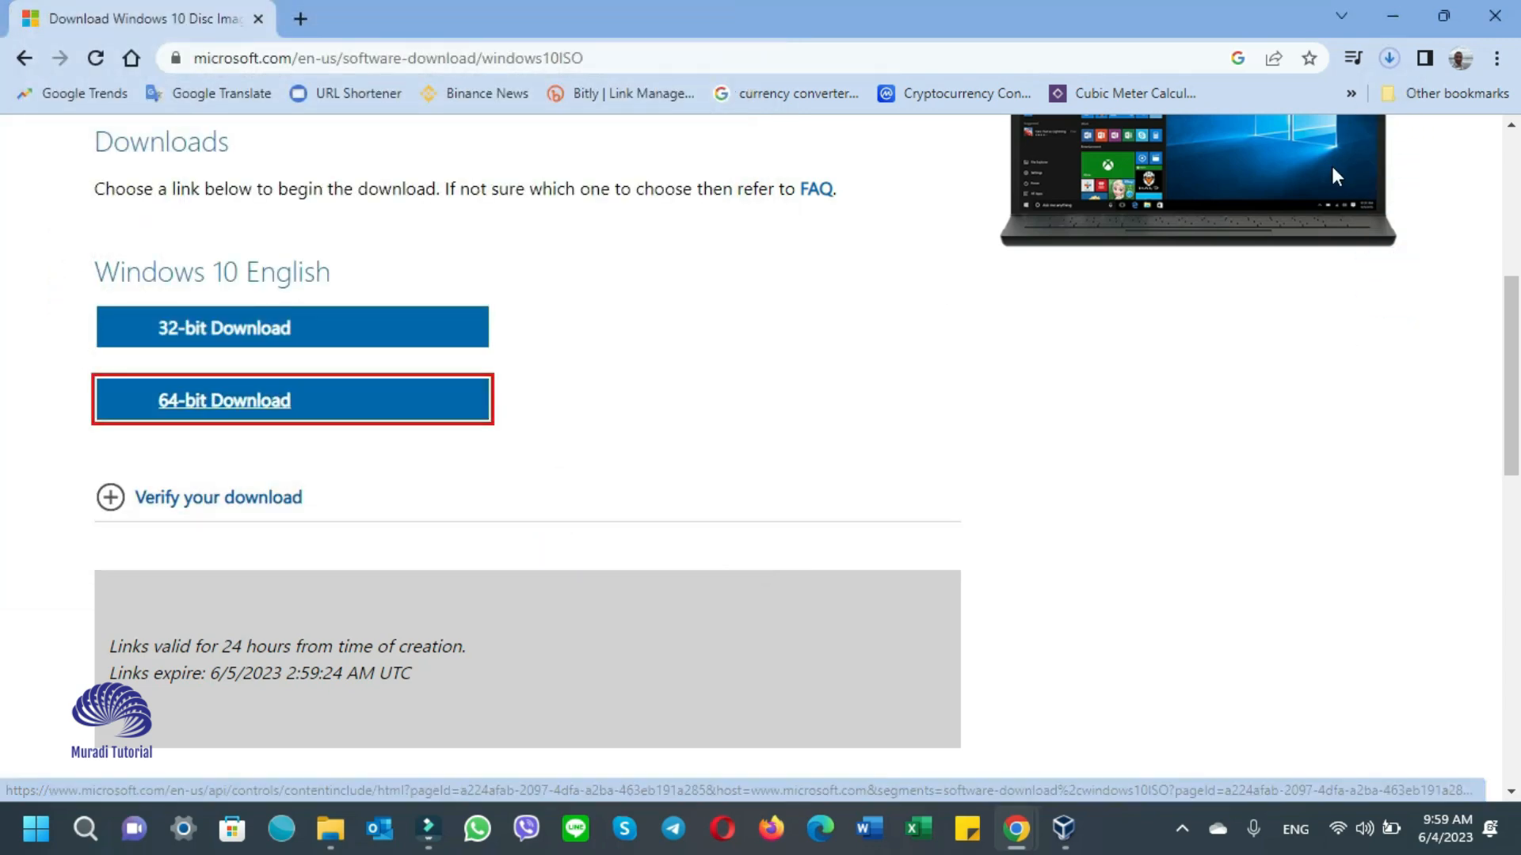
{"action": "left_click", "coordinate": [1390, 60]}
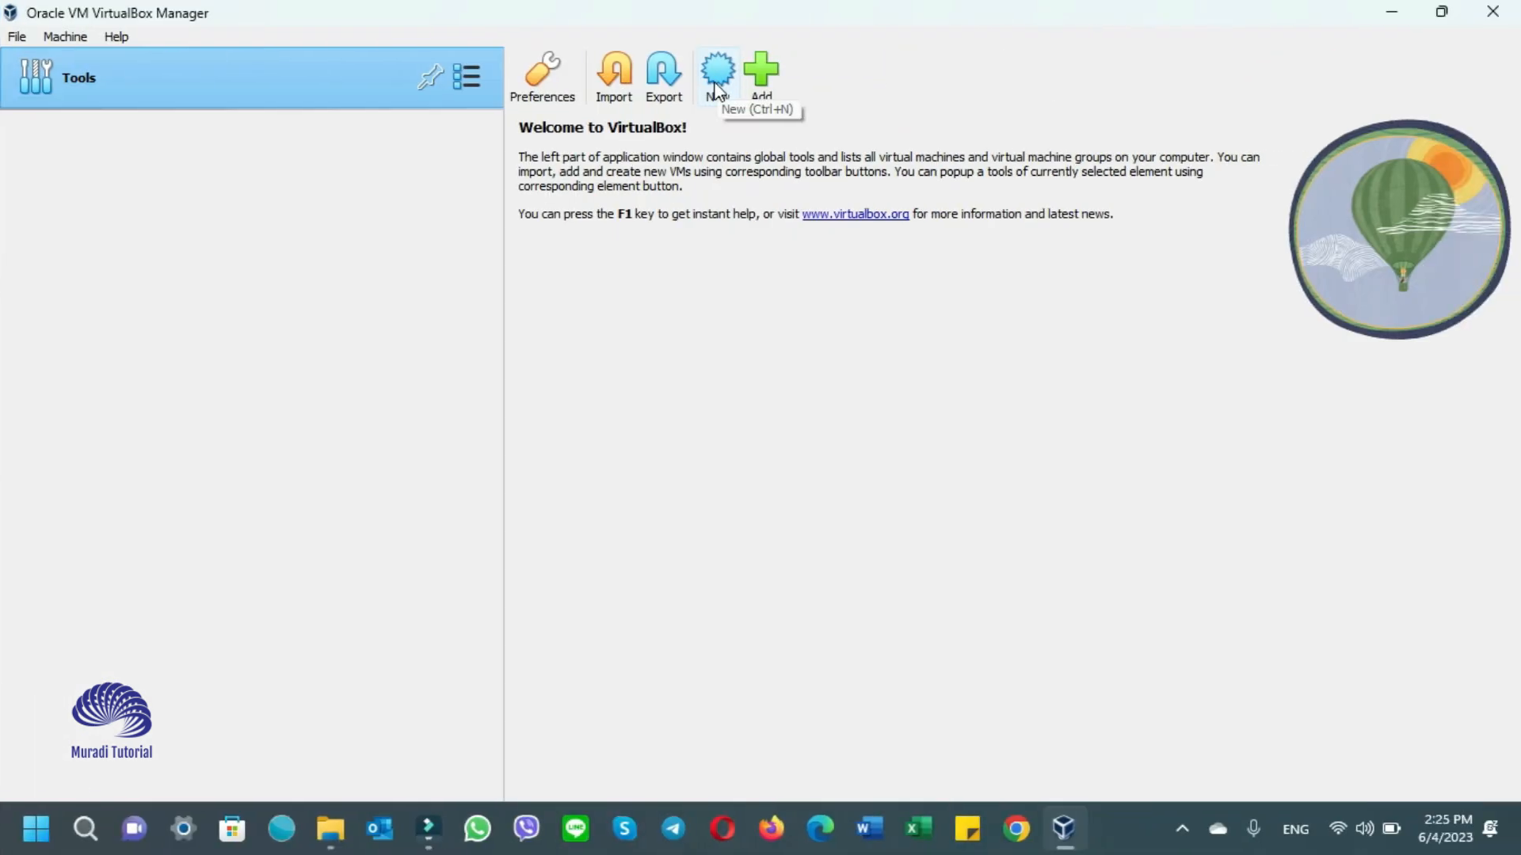
{"action": "left_click", "coordinate": [762, 79]}
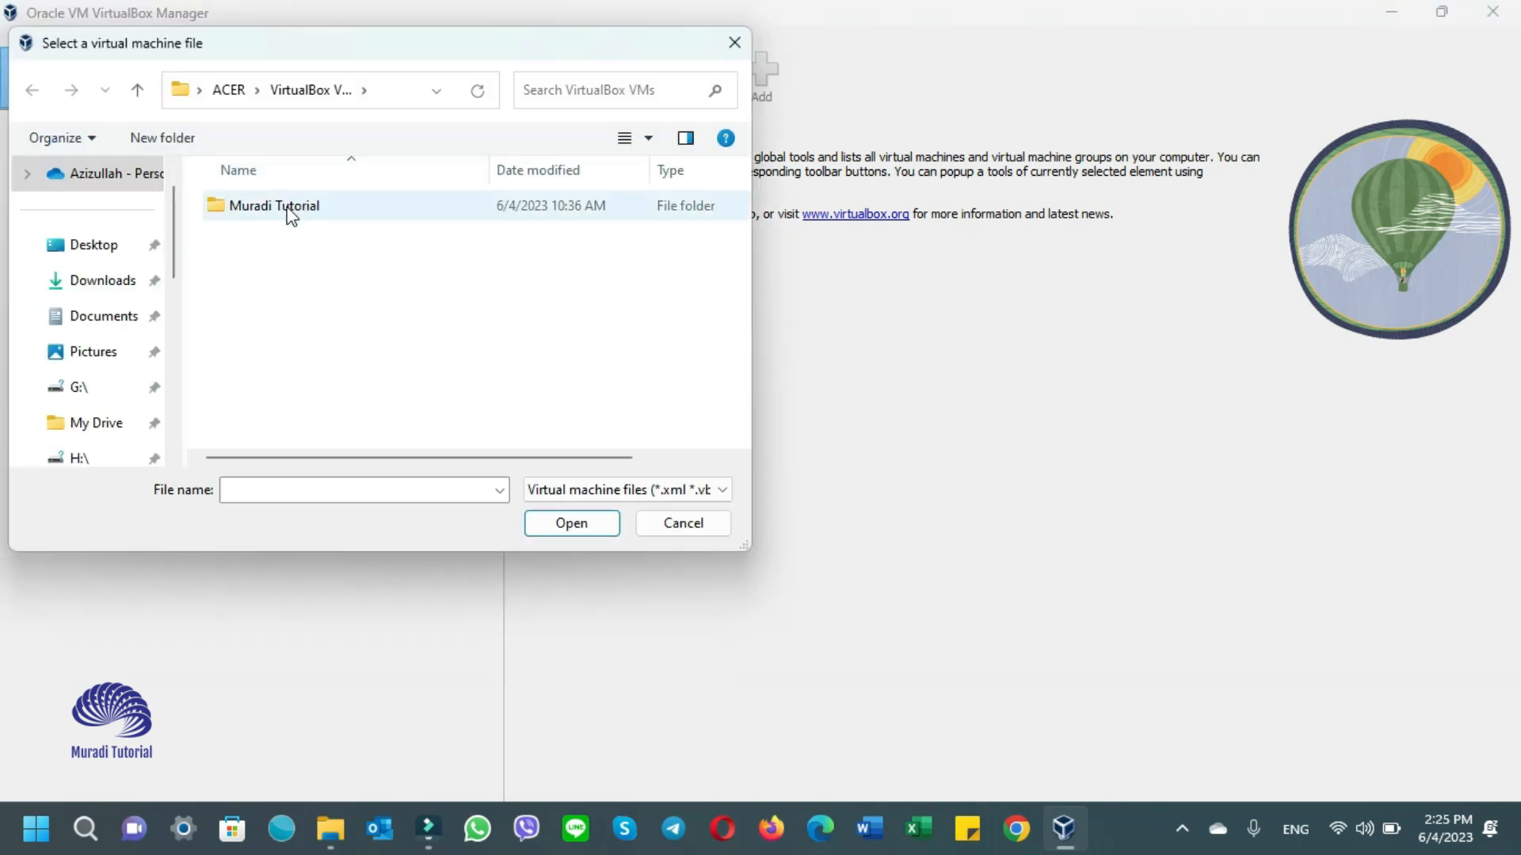
{"action": "left_click", "coordinate": [440, 97]}
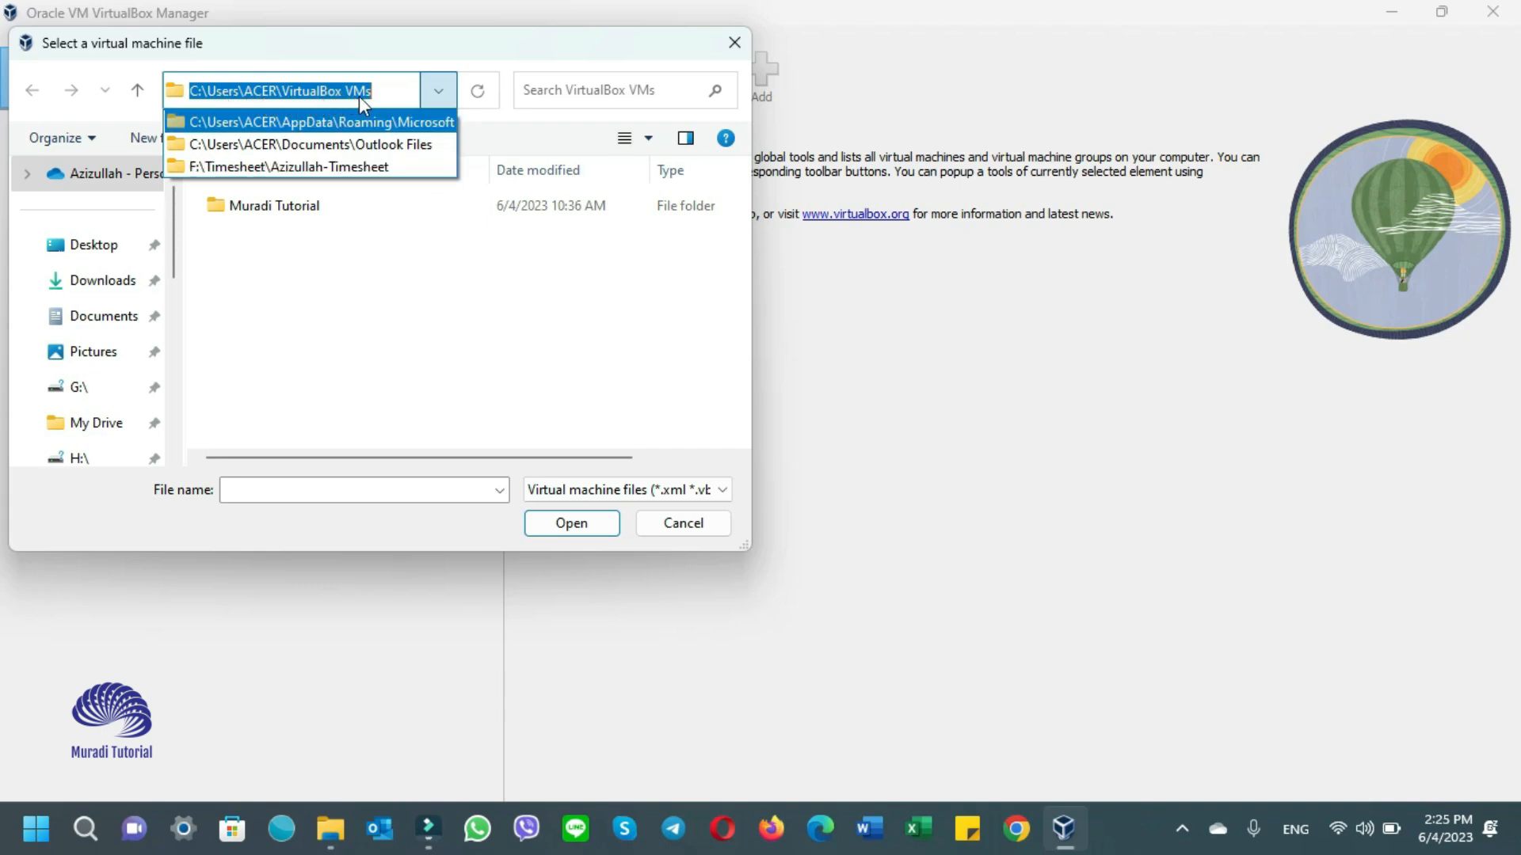
{"action": "left_click", "coordinate": [649, 367]}
{"action": "left_click", "coordinate": [674, 526]}
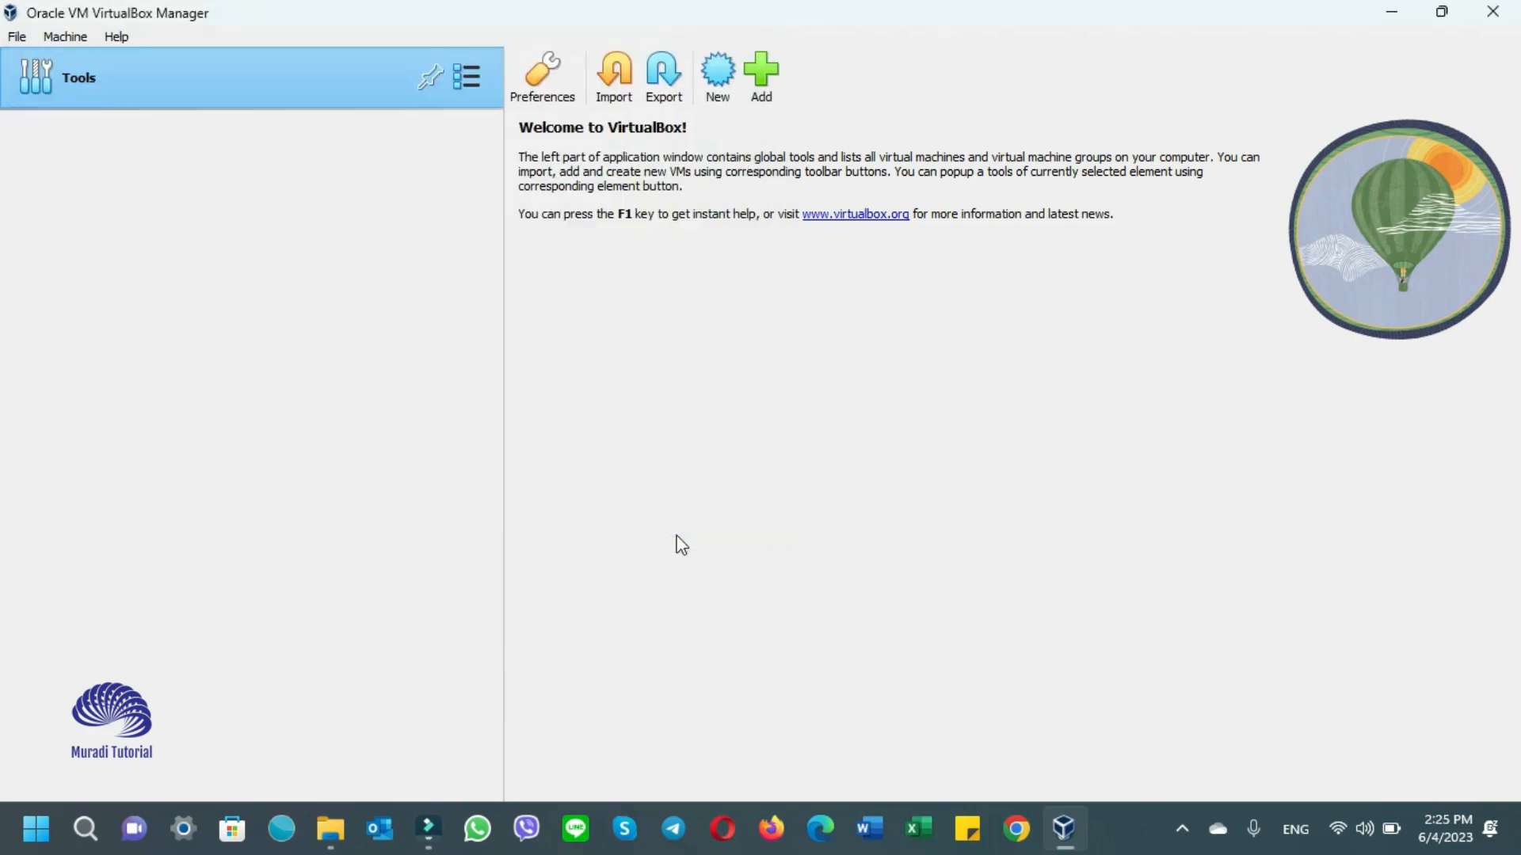
{"action": "left_click", "coordinate": [329, 832]}
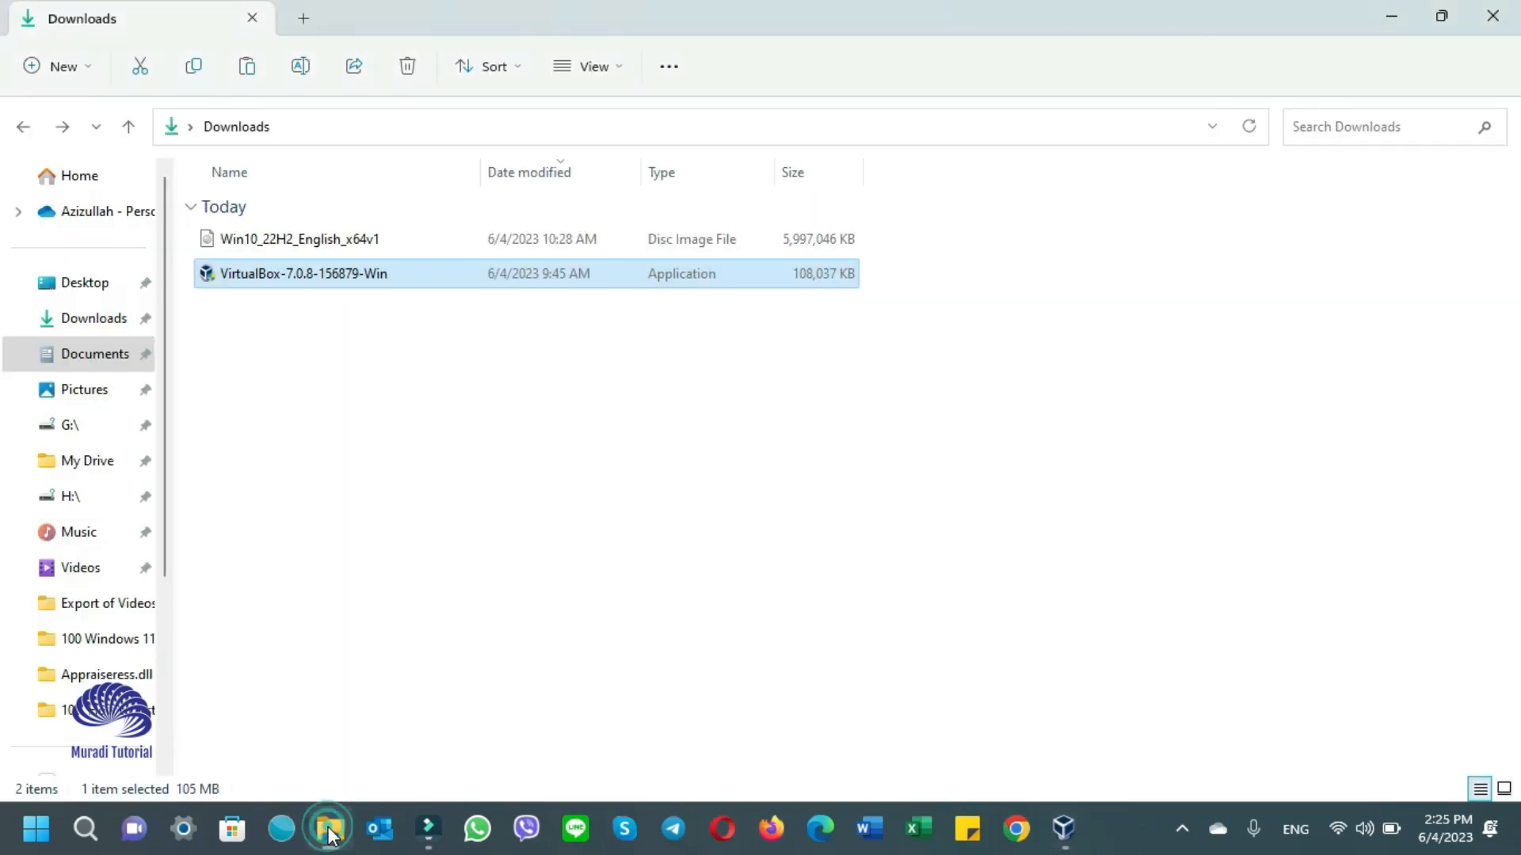
{"action": "right_click", "coordinate": [308, 244]}
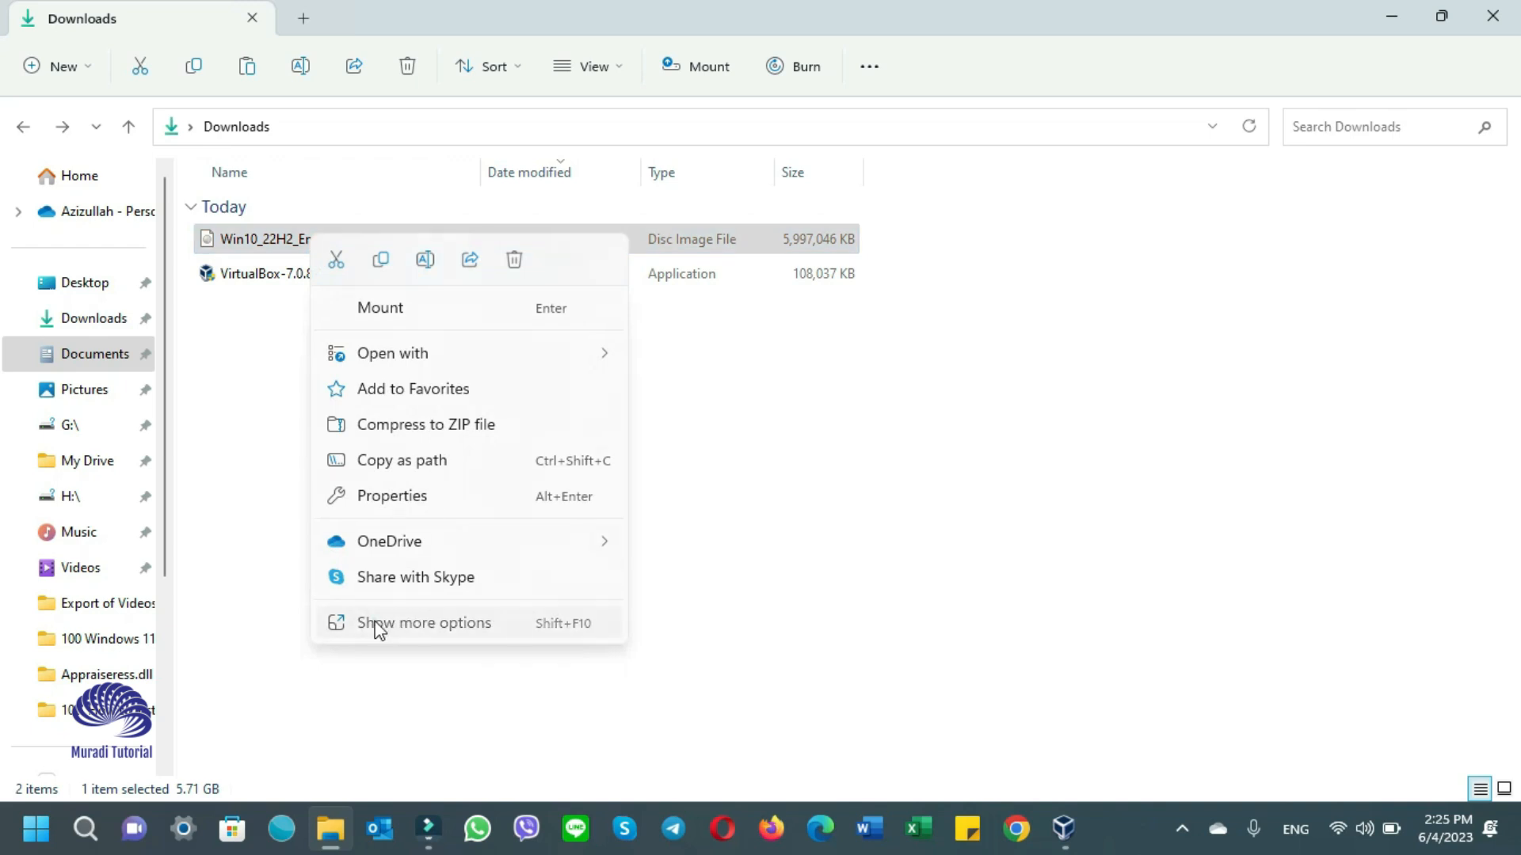
{"action": "left_click", "coordinate": [373, 625]}
{"action": "left_click", "coordinate": [438, 467]}
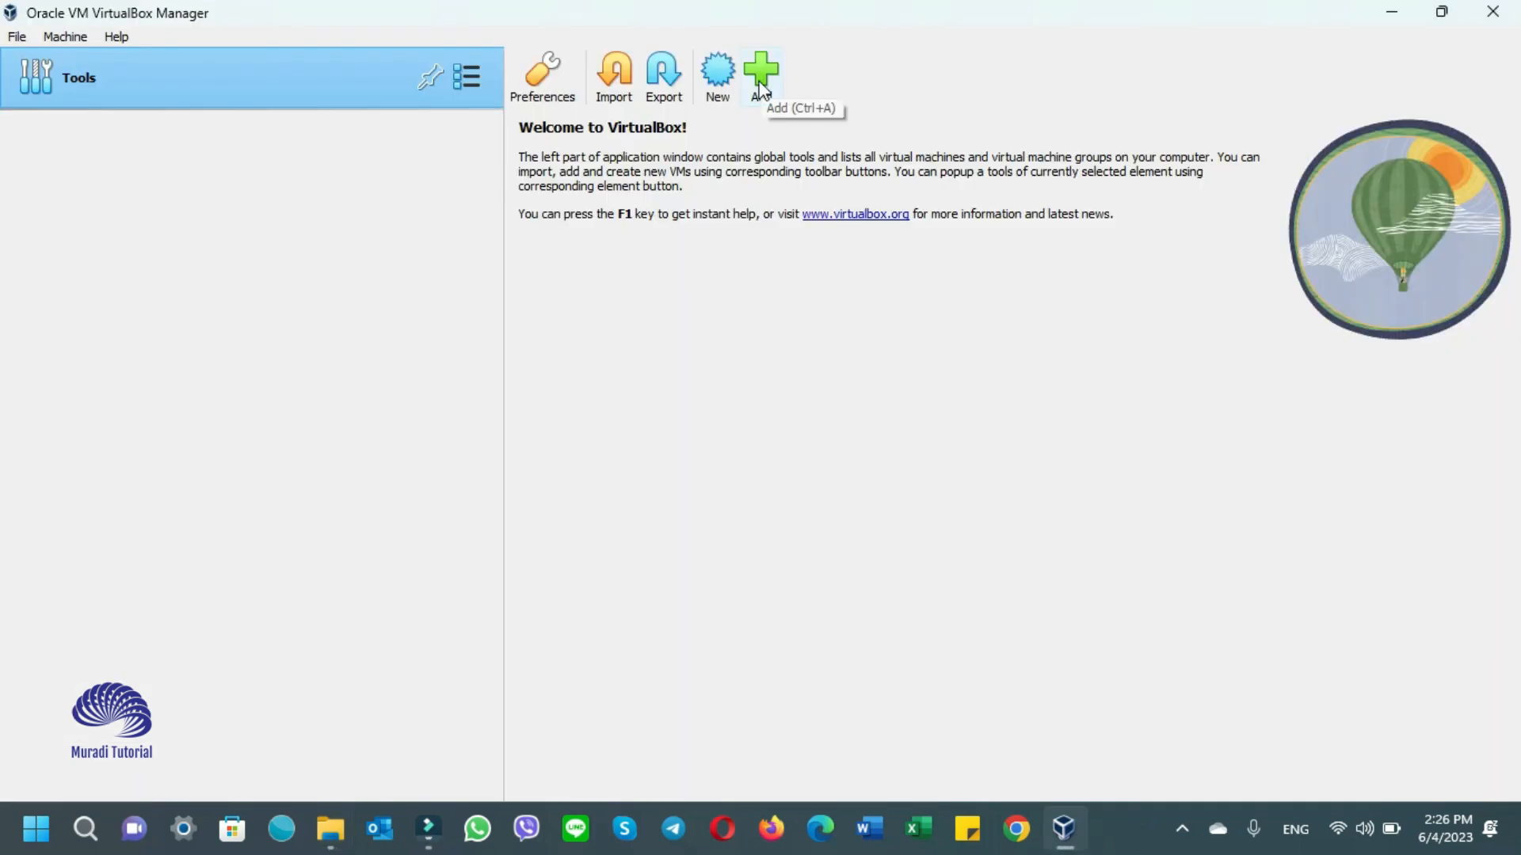
- Start a new virtual machine named 'Muradi Tutorial'
{"action": "left_click", "coordinate": [760, 79]}
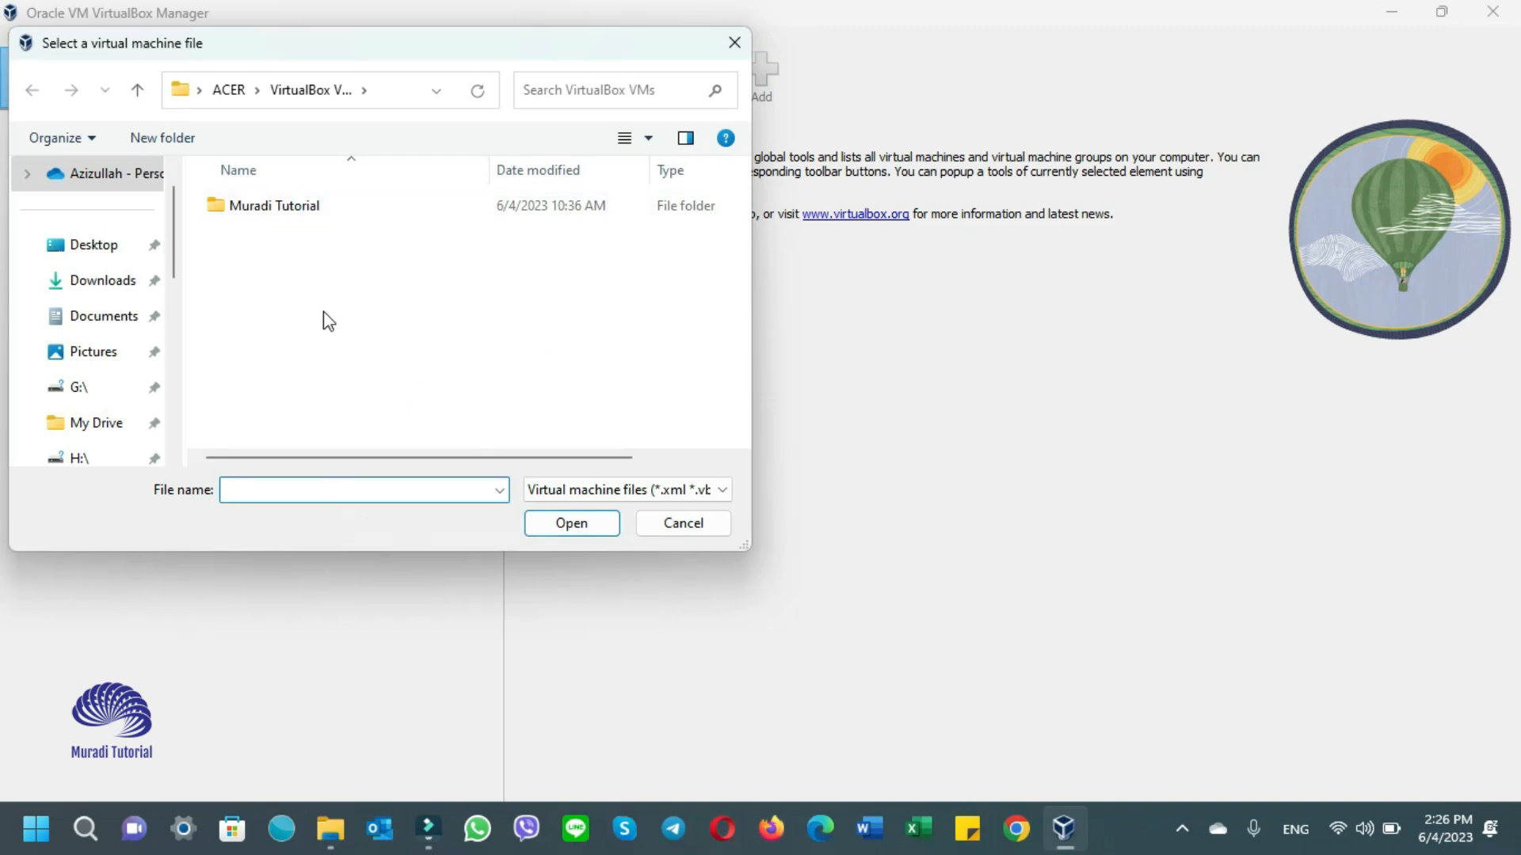
{"action": "right_click", "coordinate": [324, 312]}
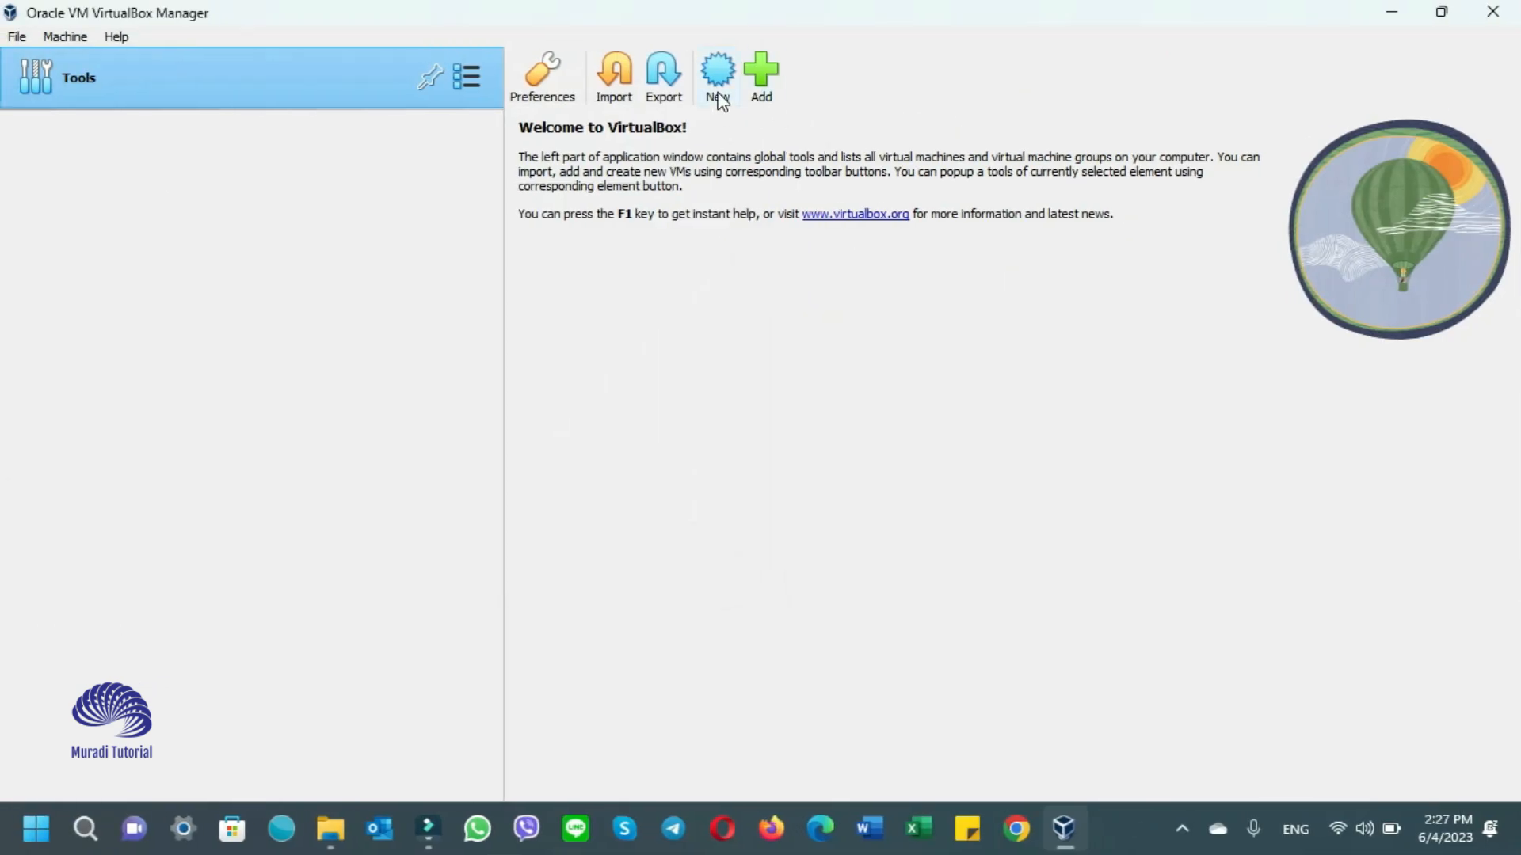
{"action": "left_click", "coordinate": [718, 79]}
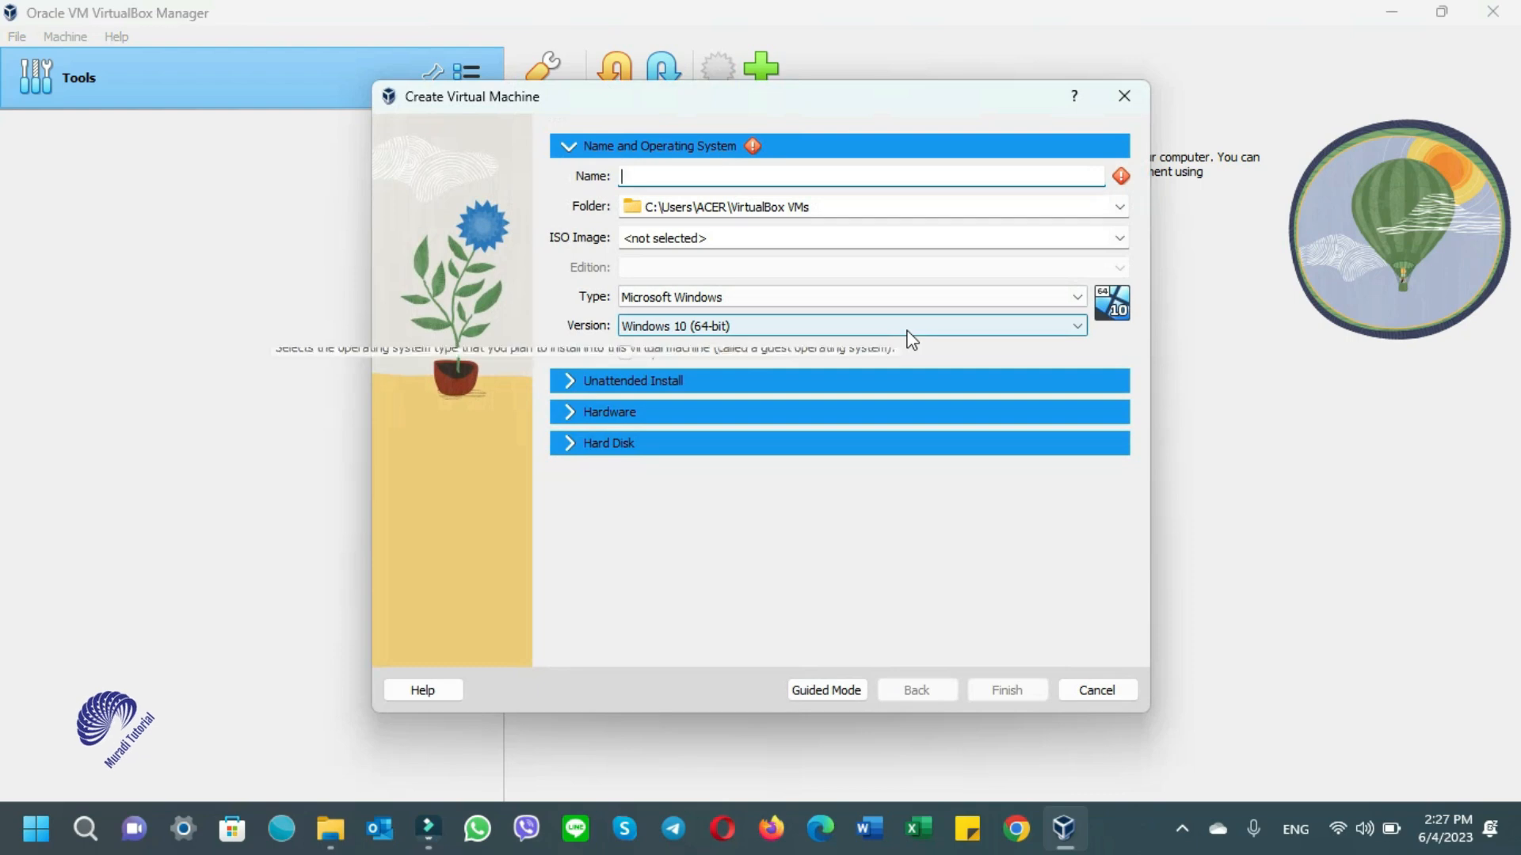
{"action": "type", "text": "Mura"}
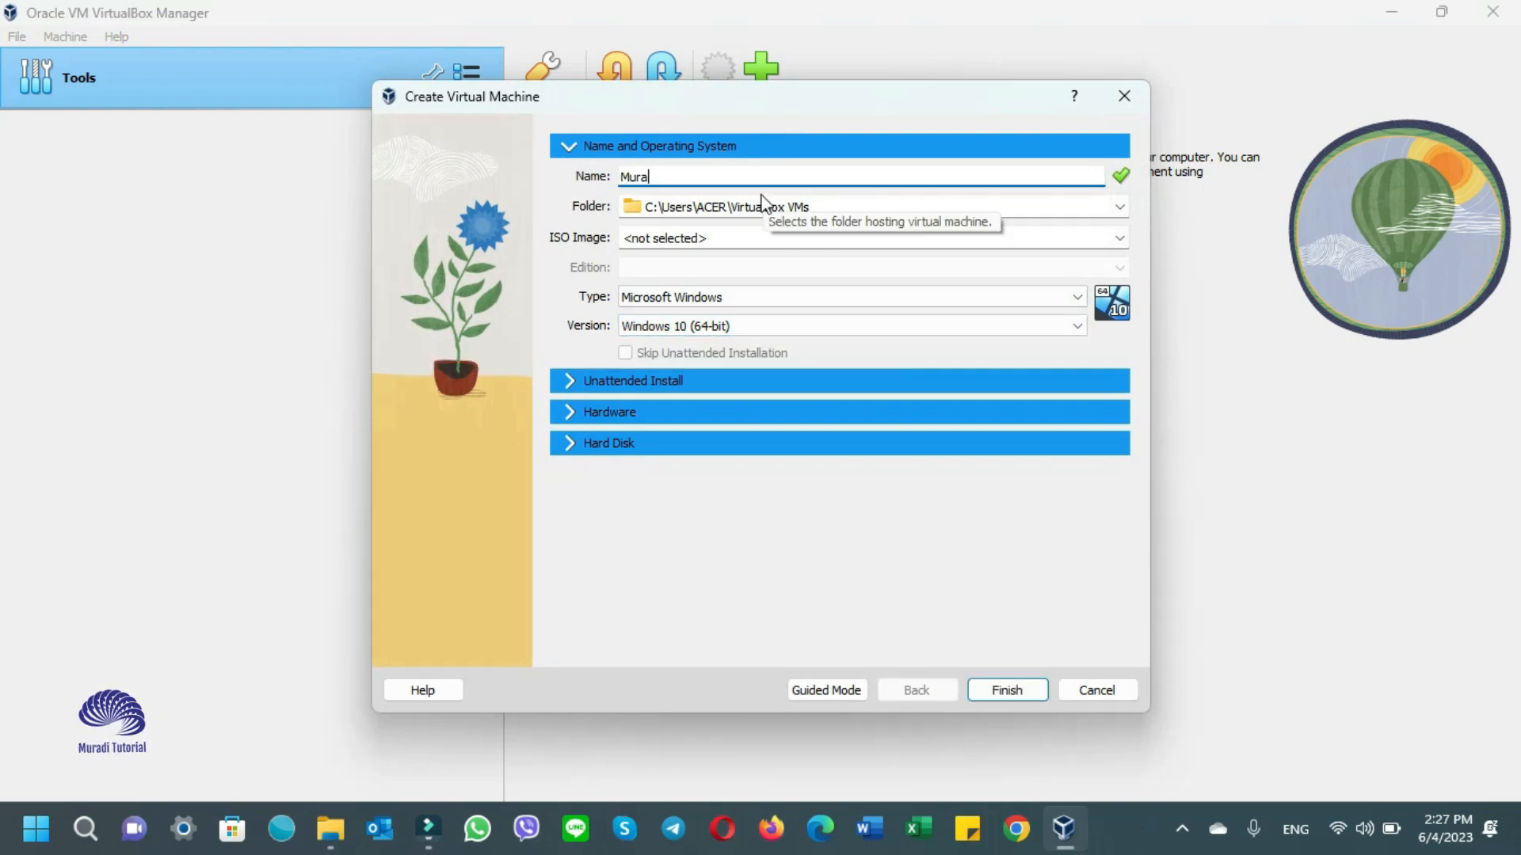
{"action": "type", "text": "di Tutorial"}
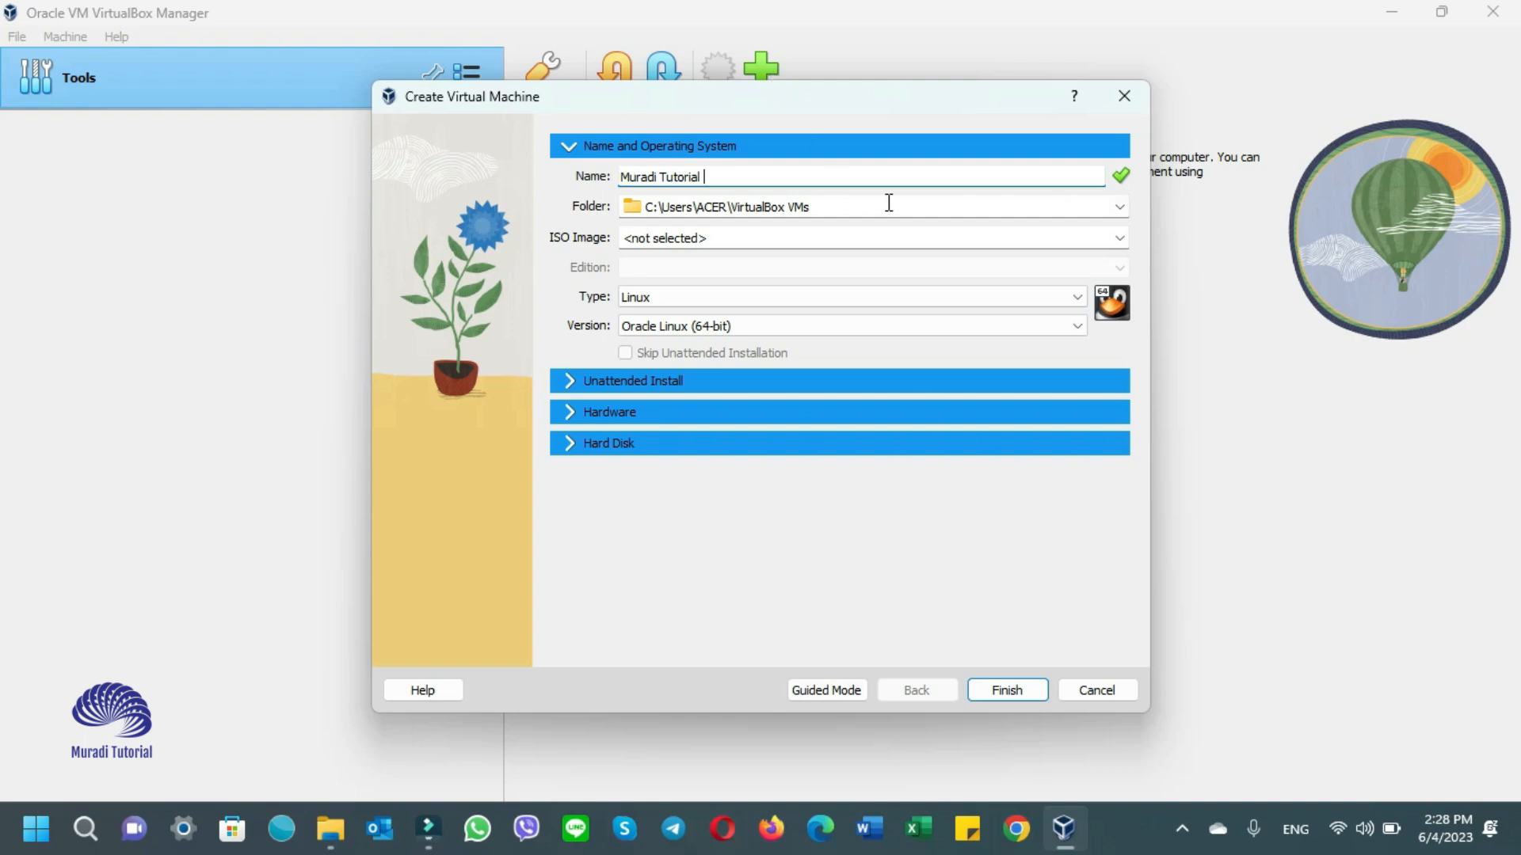
- Use Win10_22H2_English_x64v1.iso from the VirtualBox VMs folder as the VM's ISO image
{"action": "left_click", "coordinate": [1119, 238]}
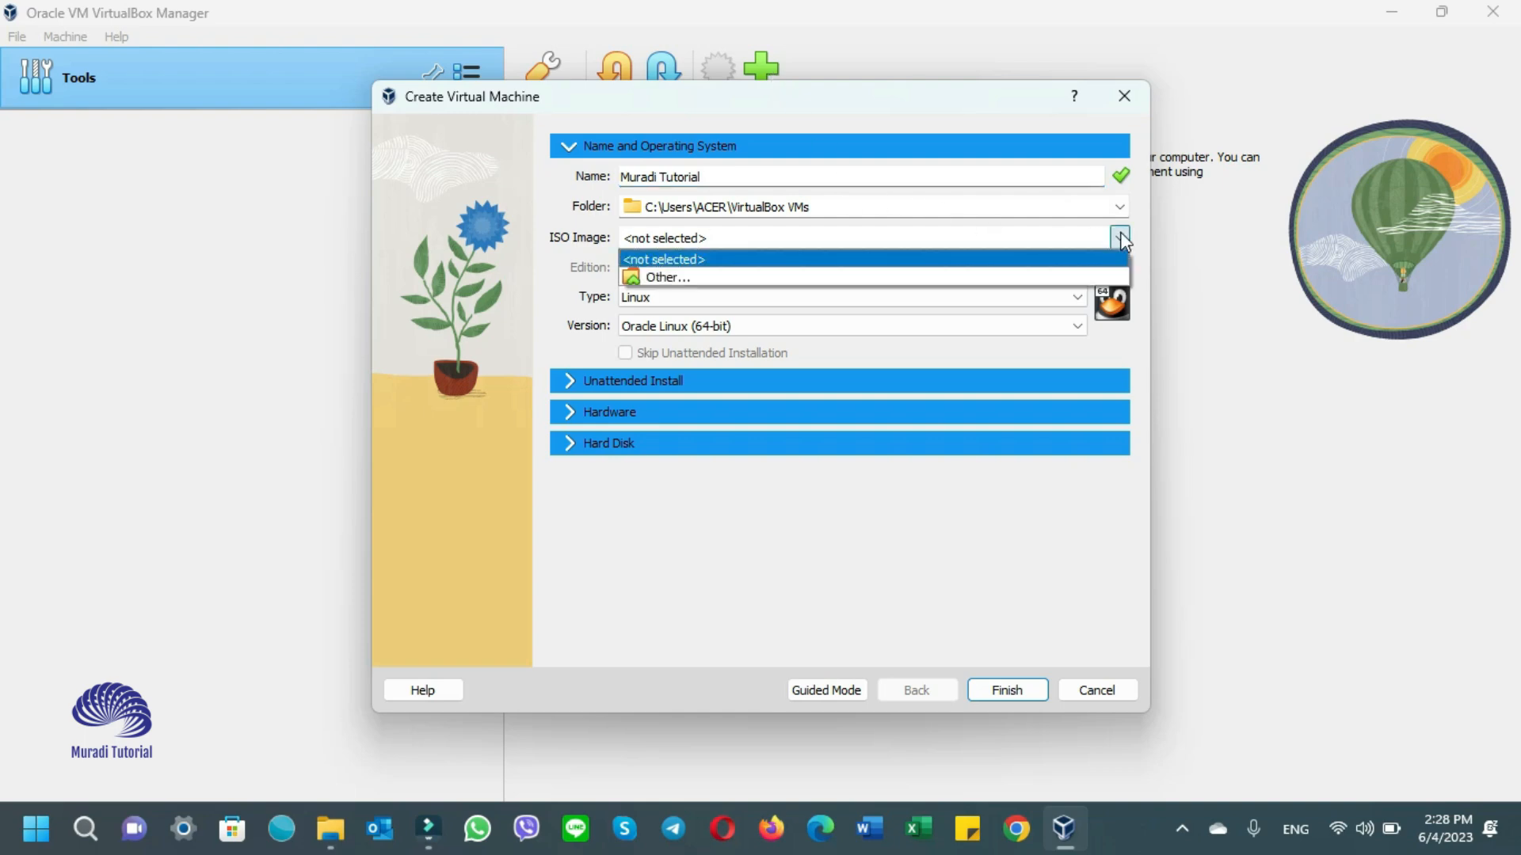
{"action": "left_click", "coordinate": [746, 279]}
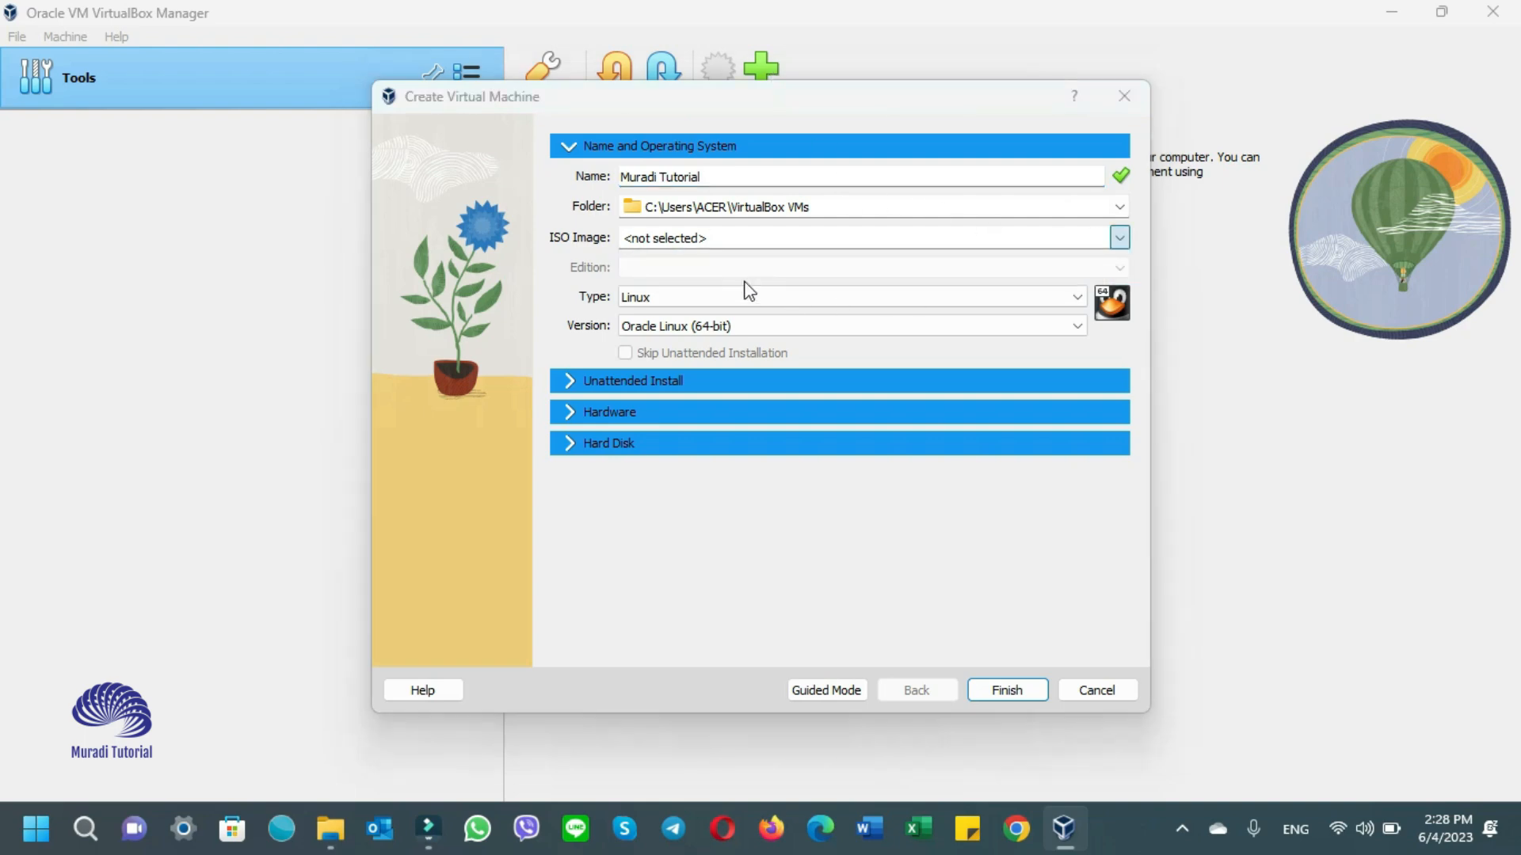
{"action": "scroll", "coordinate": [453, 537], "scroll_direction": "down", "scroll_amount": 3}
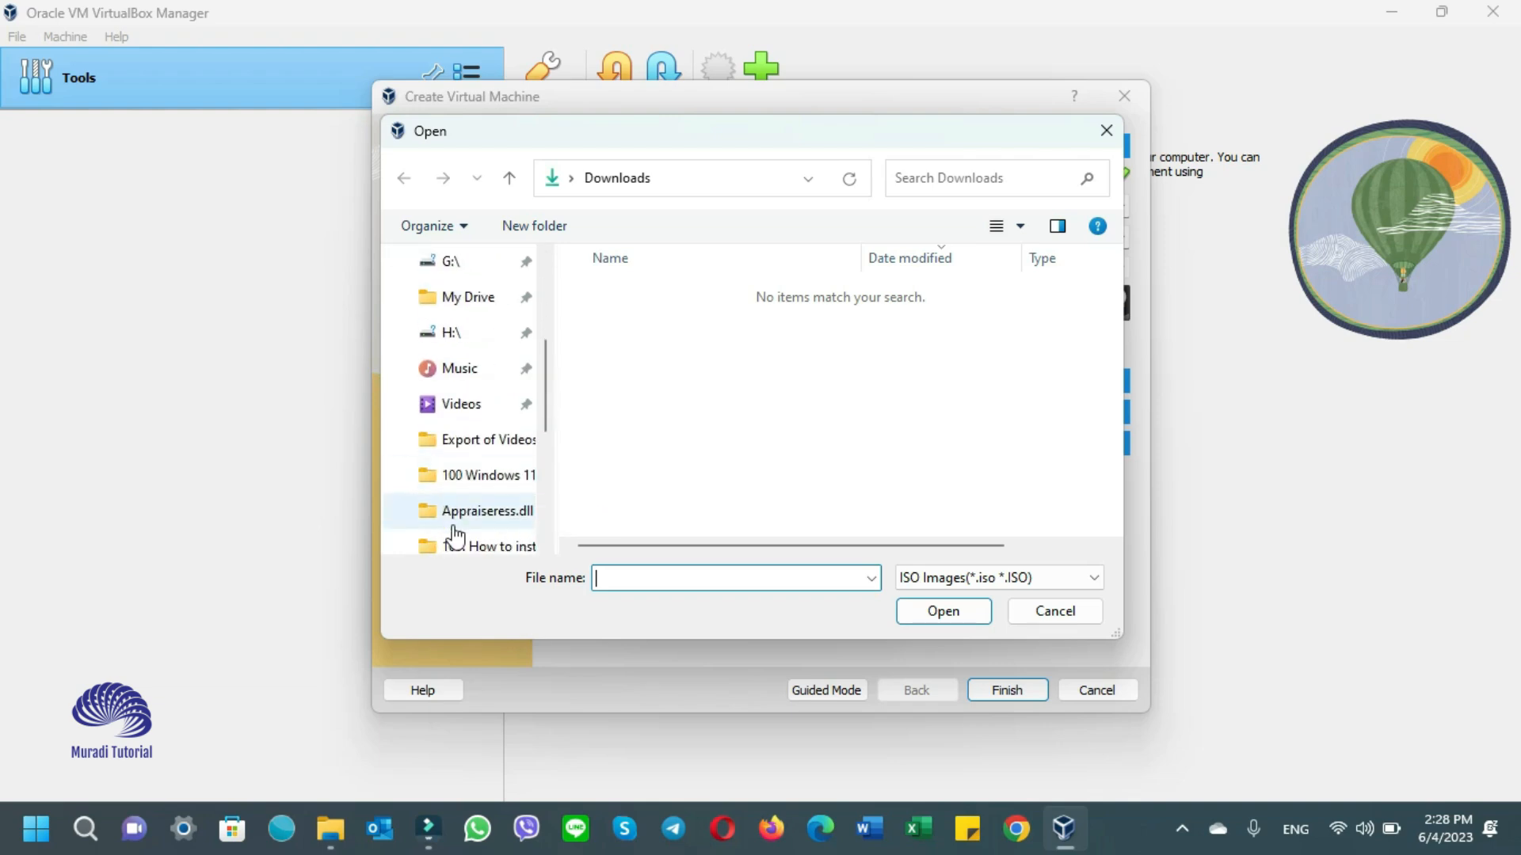
{"action": "scroll", "coordinate": [454, 533], "scroll_direction": "up", "scroll_amount": 5}
{"action": "left_click_drag", "start_coordinate": [545, 340], "coordinate": [543, 492]}
{"action": "left_click", "coordinate": [495, 514]}
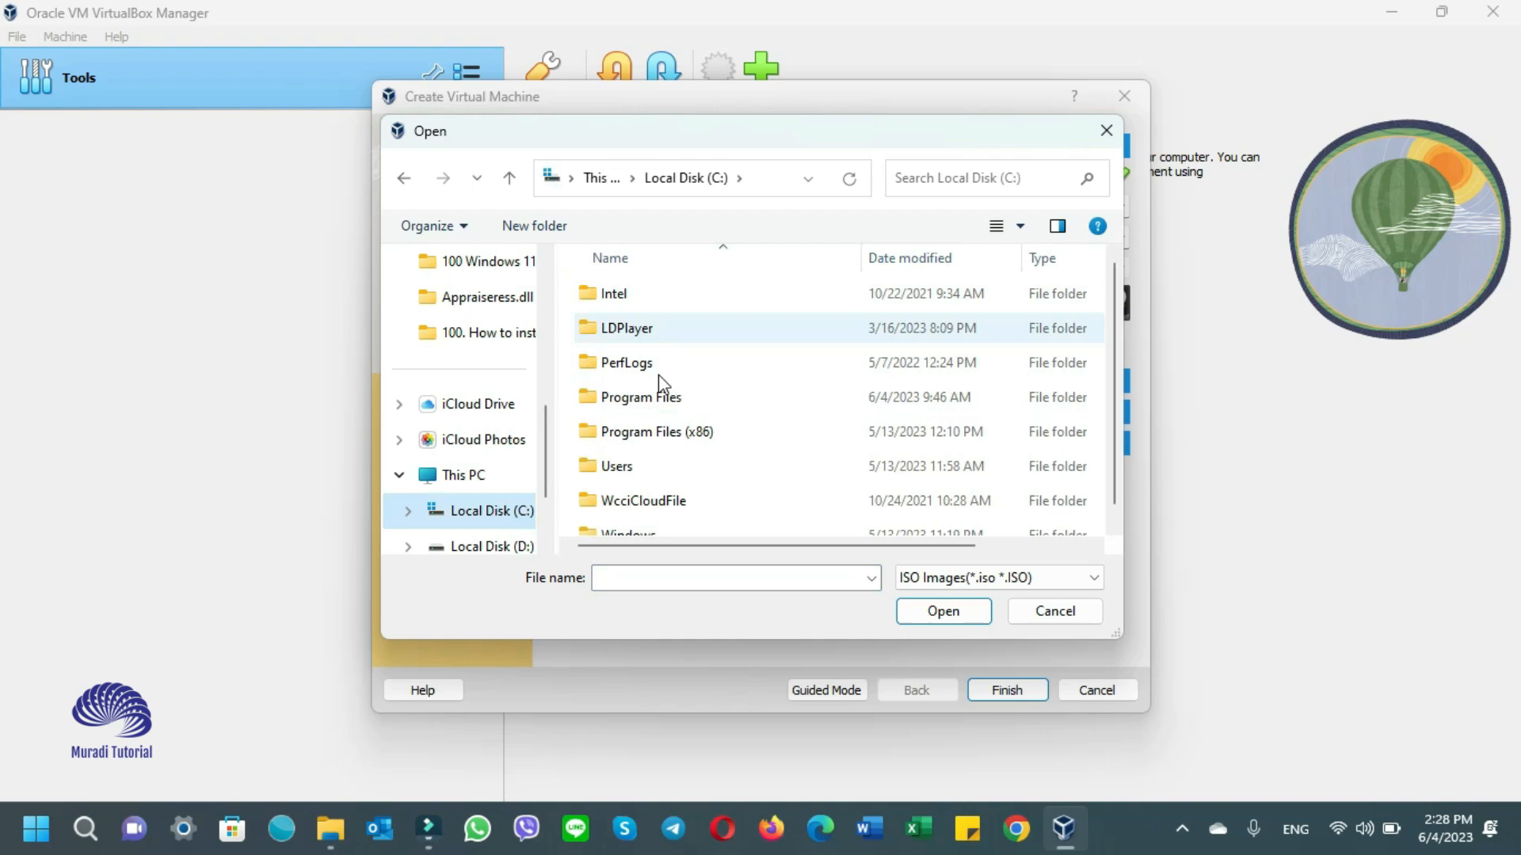
{"action": "double_click", "coordinate": [628, 469]}
{"action": "double_click", "coordinate": [630, 303]}
{"action": "scroll", "coordinate": [641, 507], "scroll_direction": "down", "scroll_amount": 5}
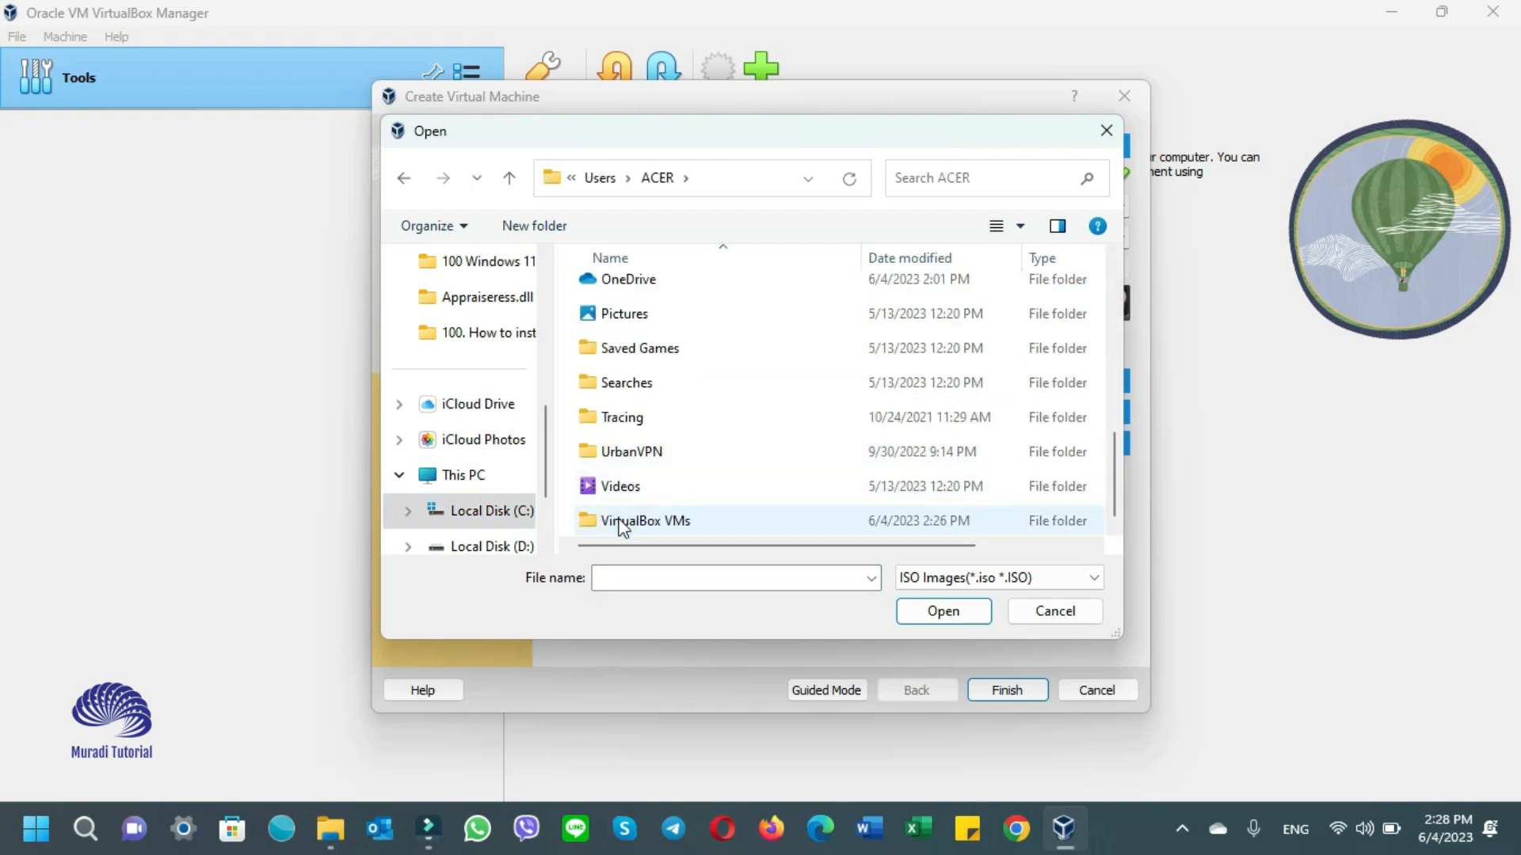
{"action": "left_click", "coordinate": [872, 520]}
{"action": "double_click", "coordinate": [784, 520]}
{"action": "left_click", "coordinate": [659, 333]}
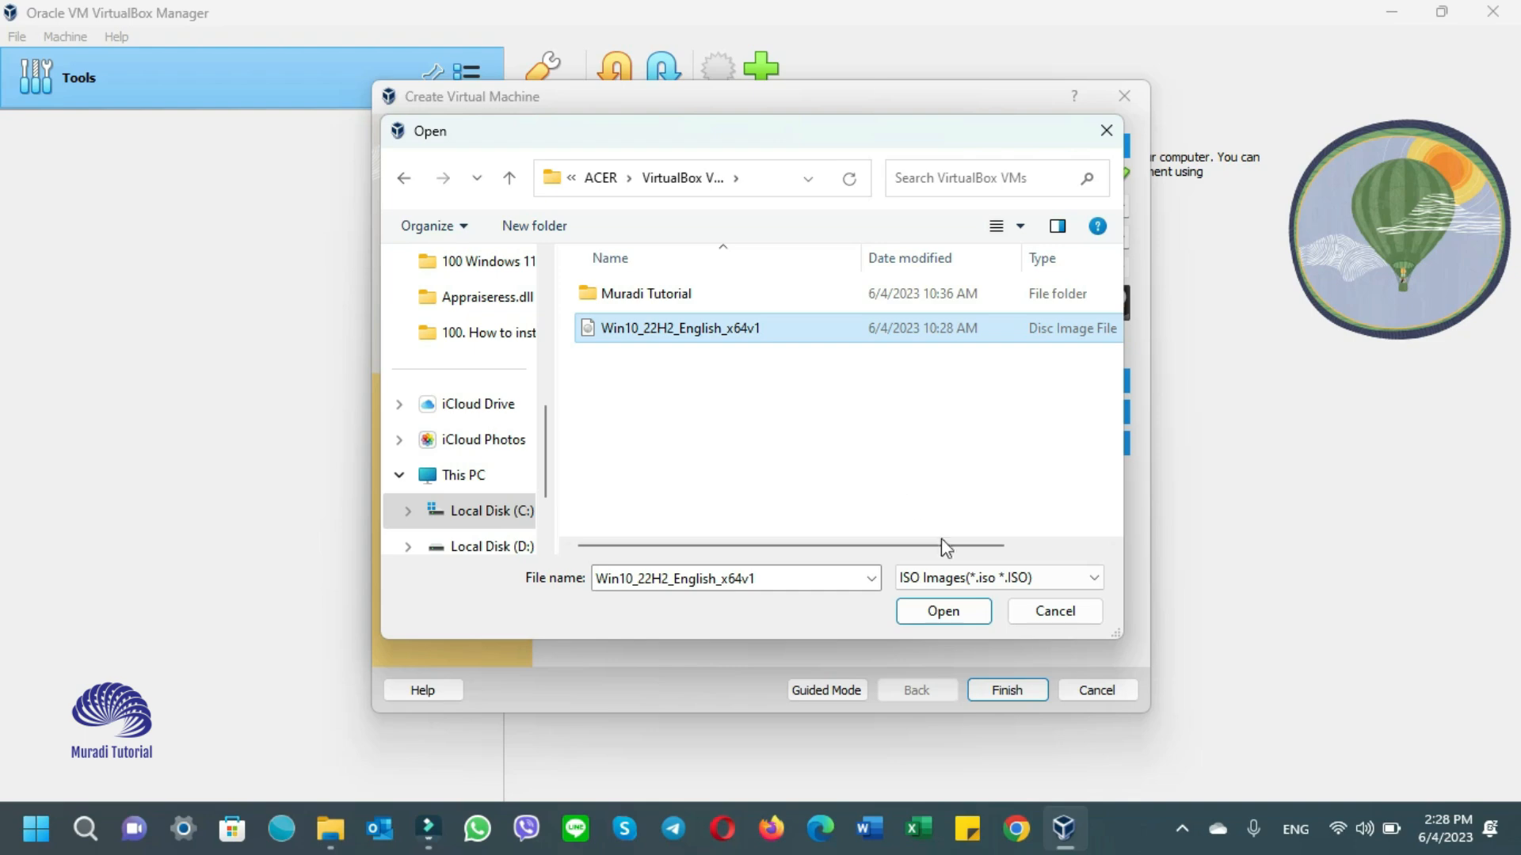
{"action": "left_click", "coordinate": [942, 611]}
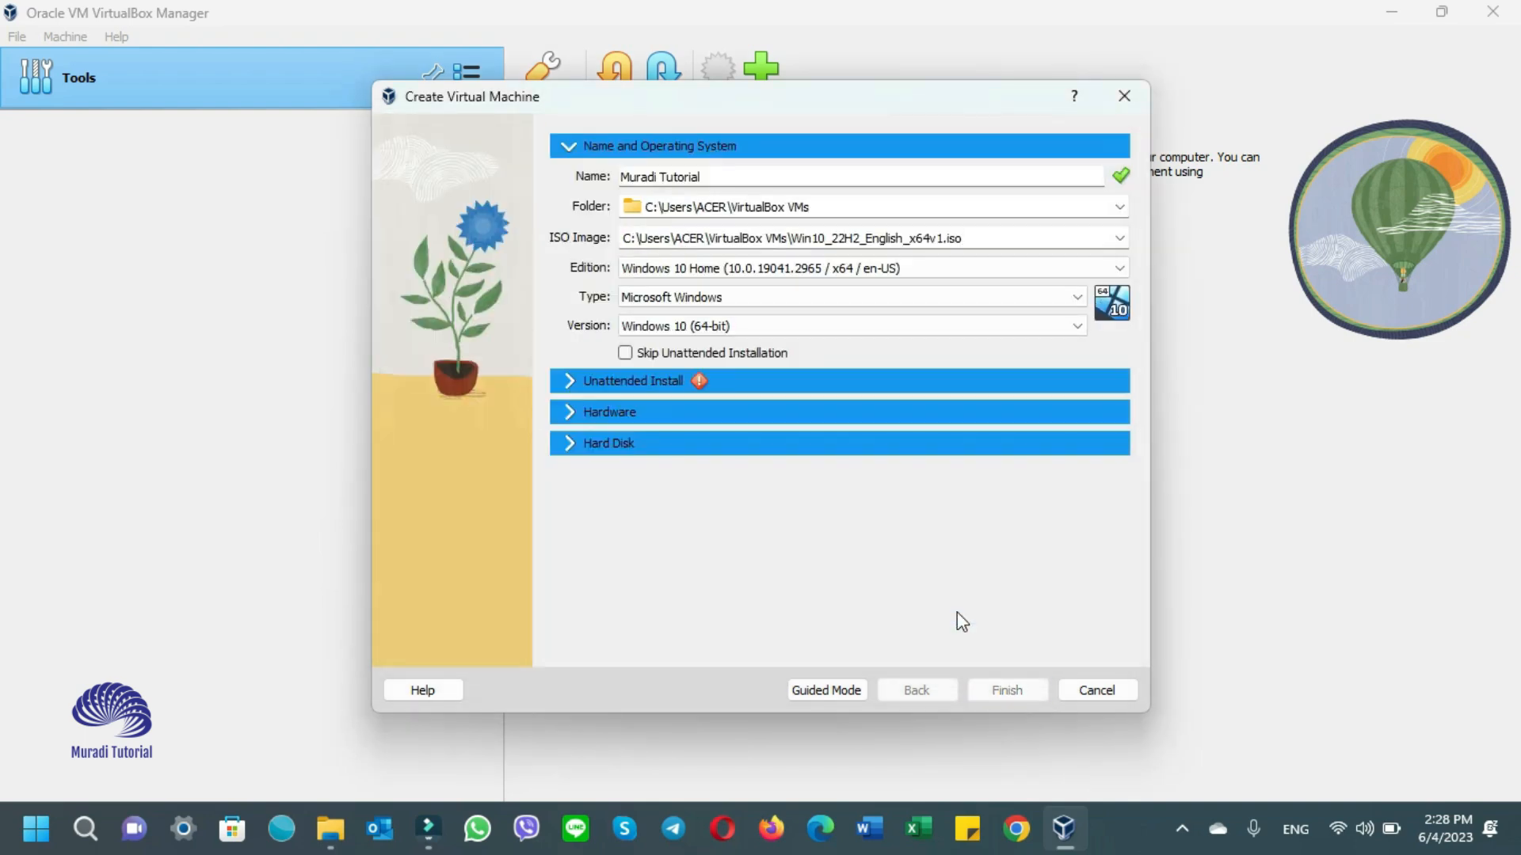
- Choose Windows 10 Pro, keep Microsoft Windows / Windows 10 (64-bit), skip unattended installation, and finish
{"action": "left_click", "coordinate": [1062, 269]}
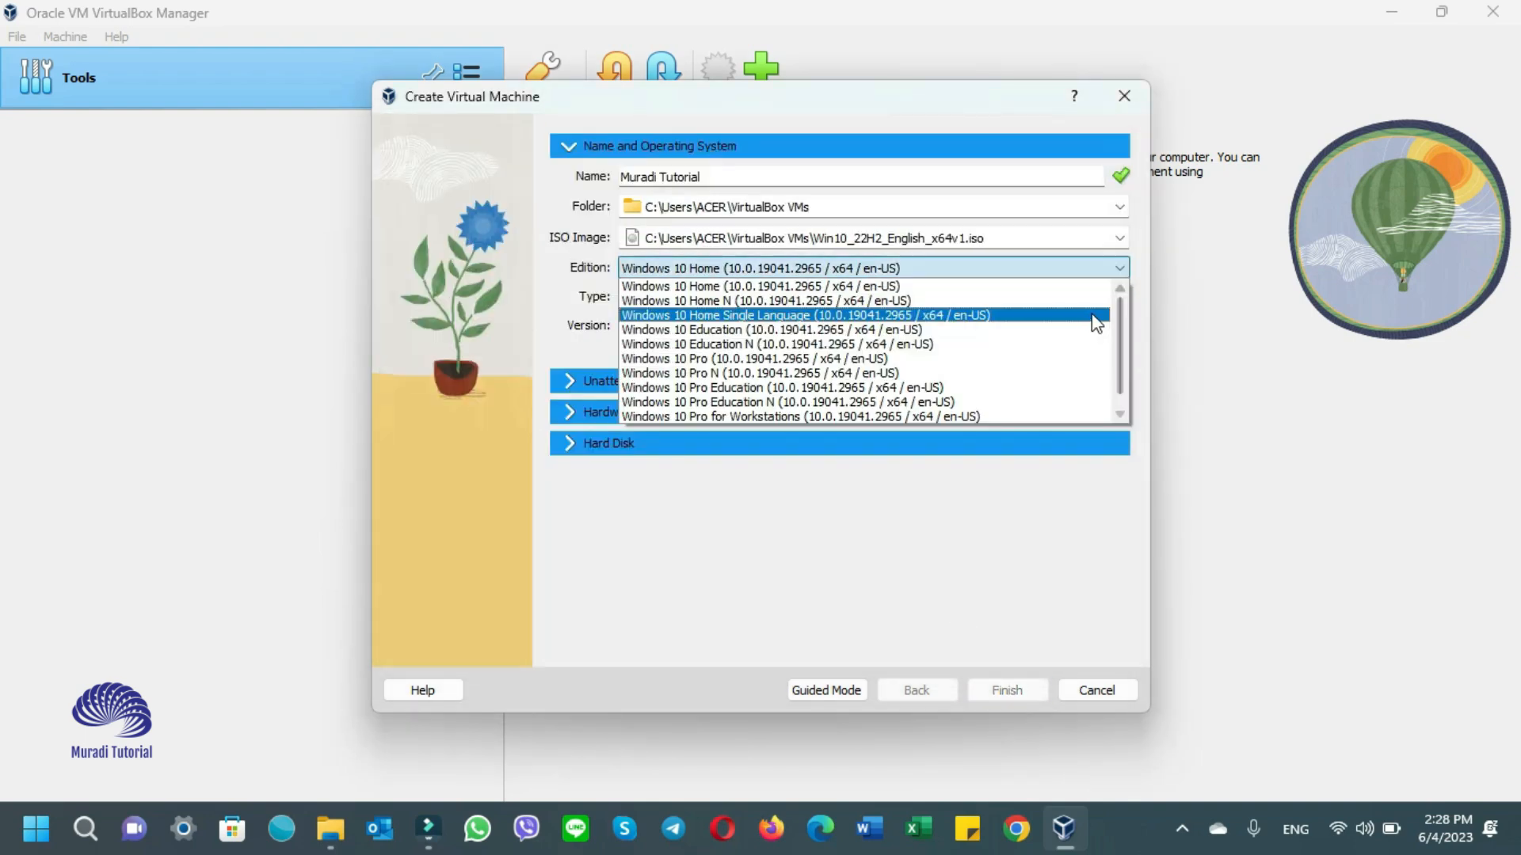
{"action": "left_click", "coordinate": [1059, 358]}
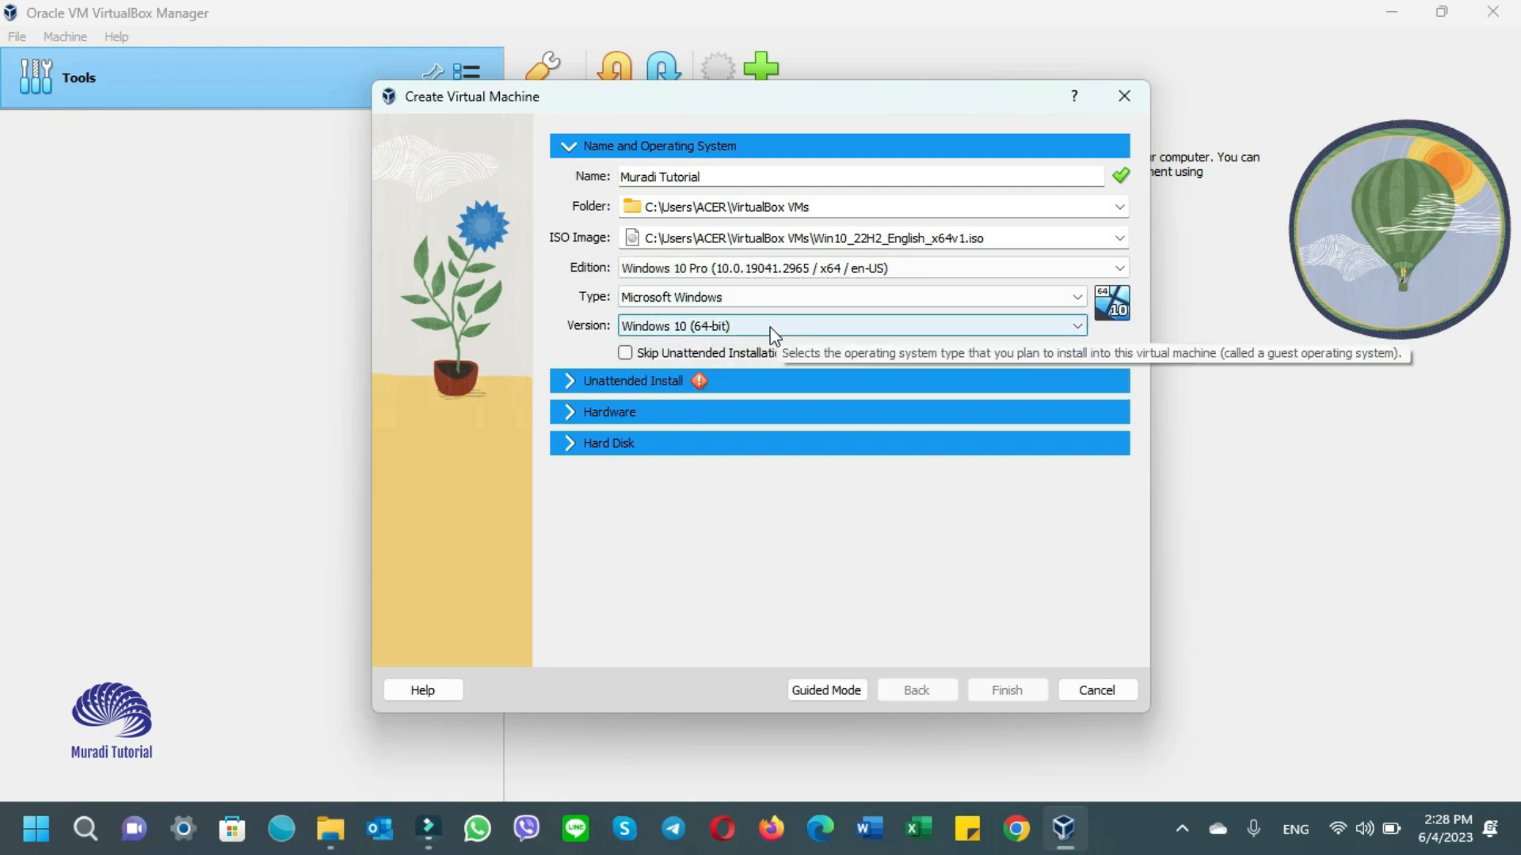
{"action": "left_click", "coordinate": [745, 326]}
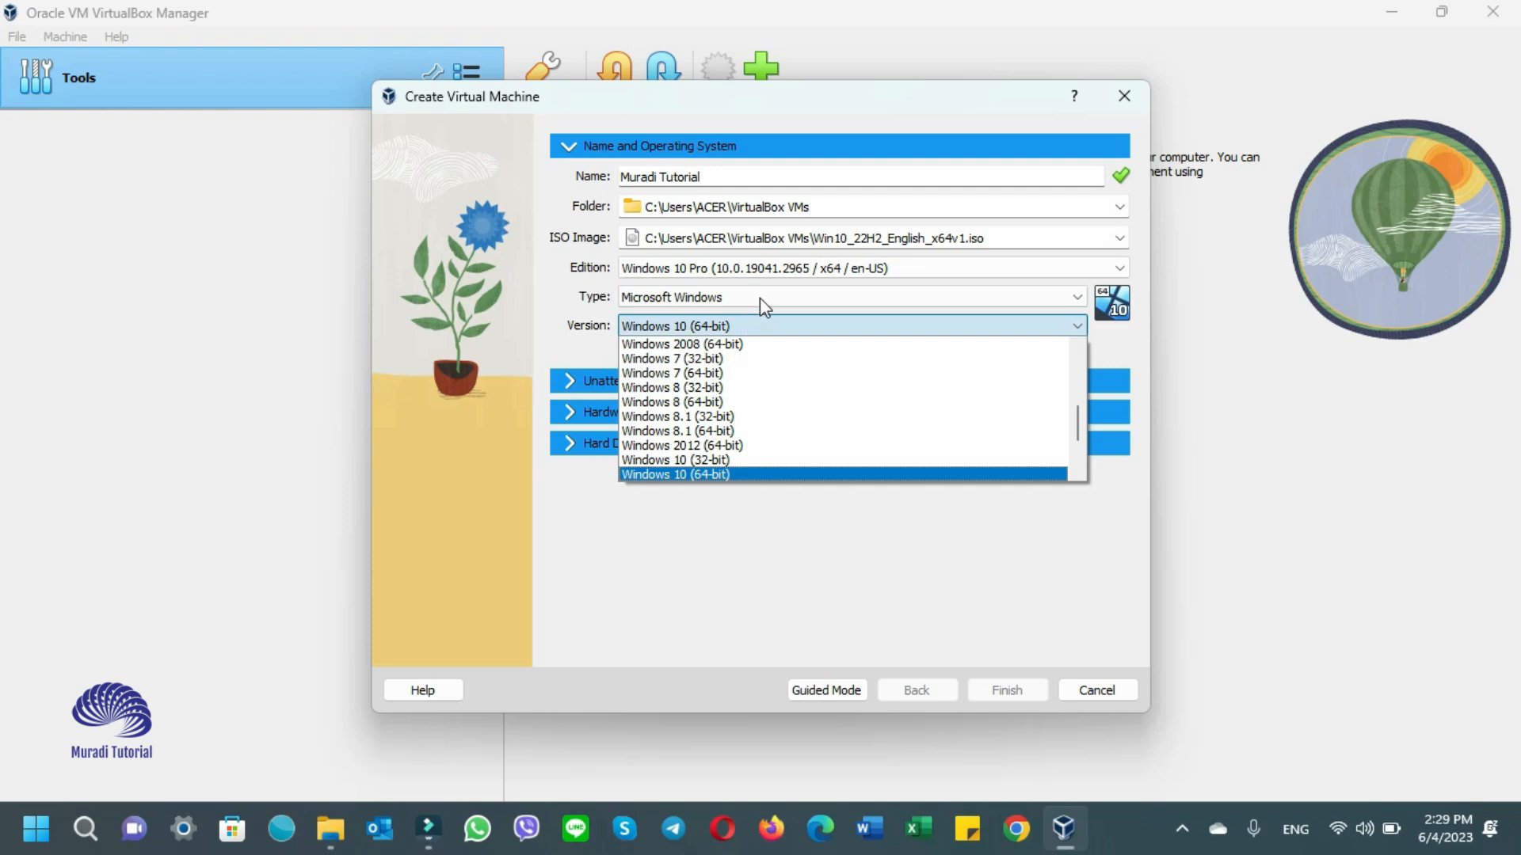
{"action": "left_click", "coordinate": [761, 297]}
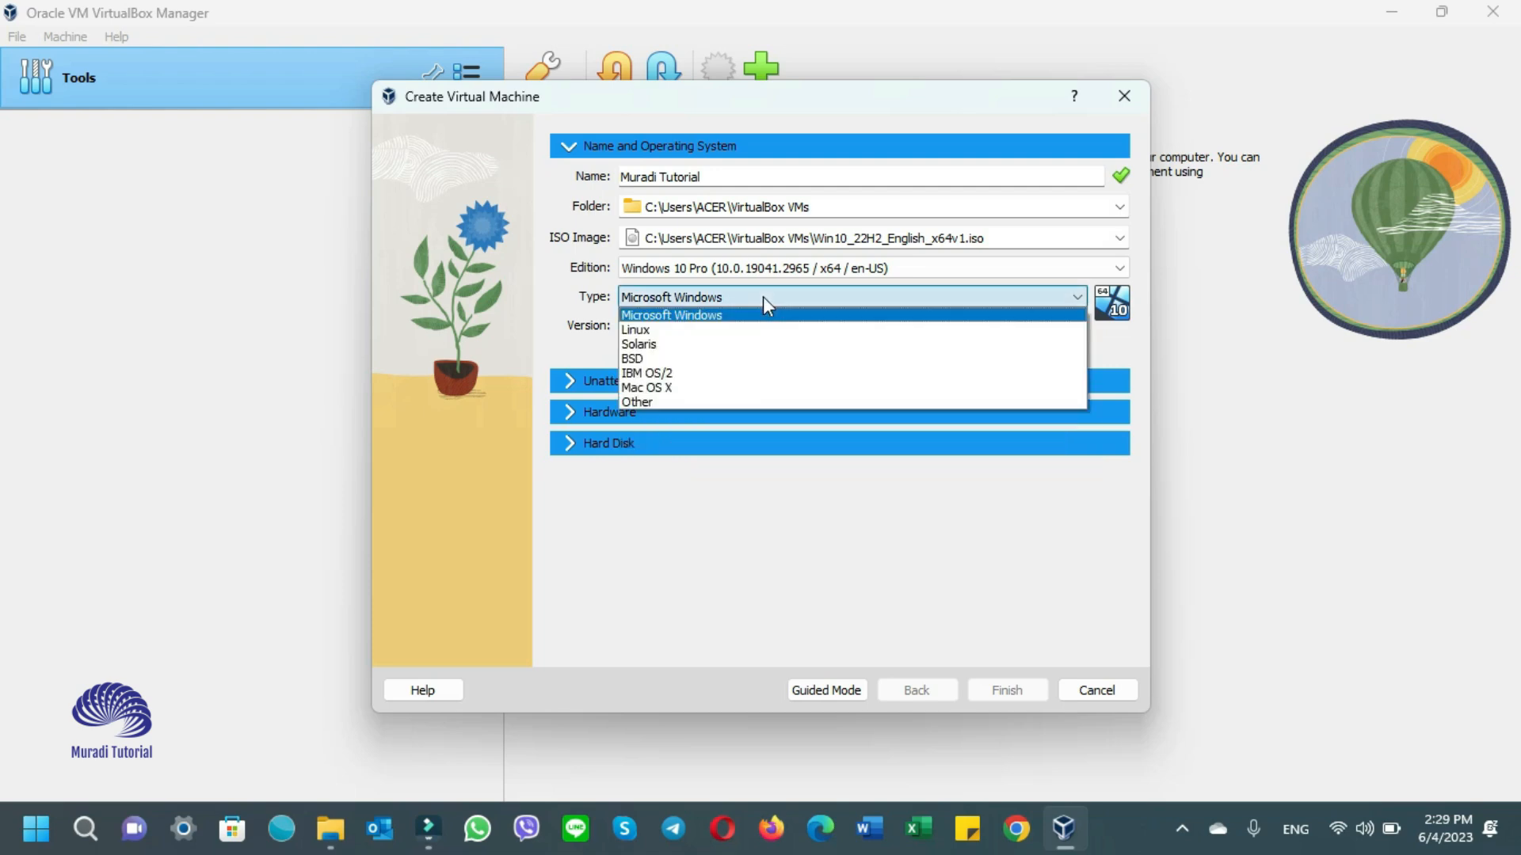
{"action": "left_click", "coordinate": [798, 529]}
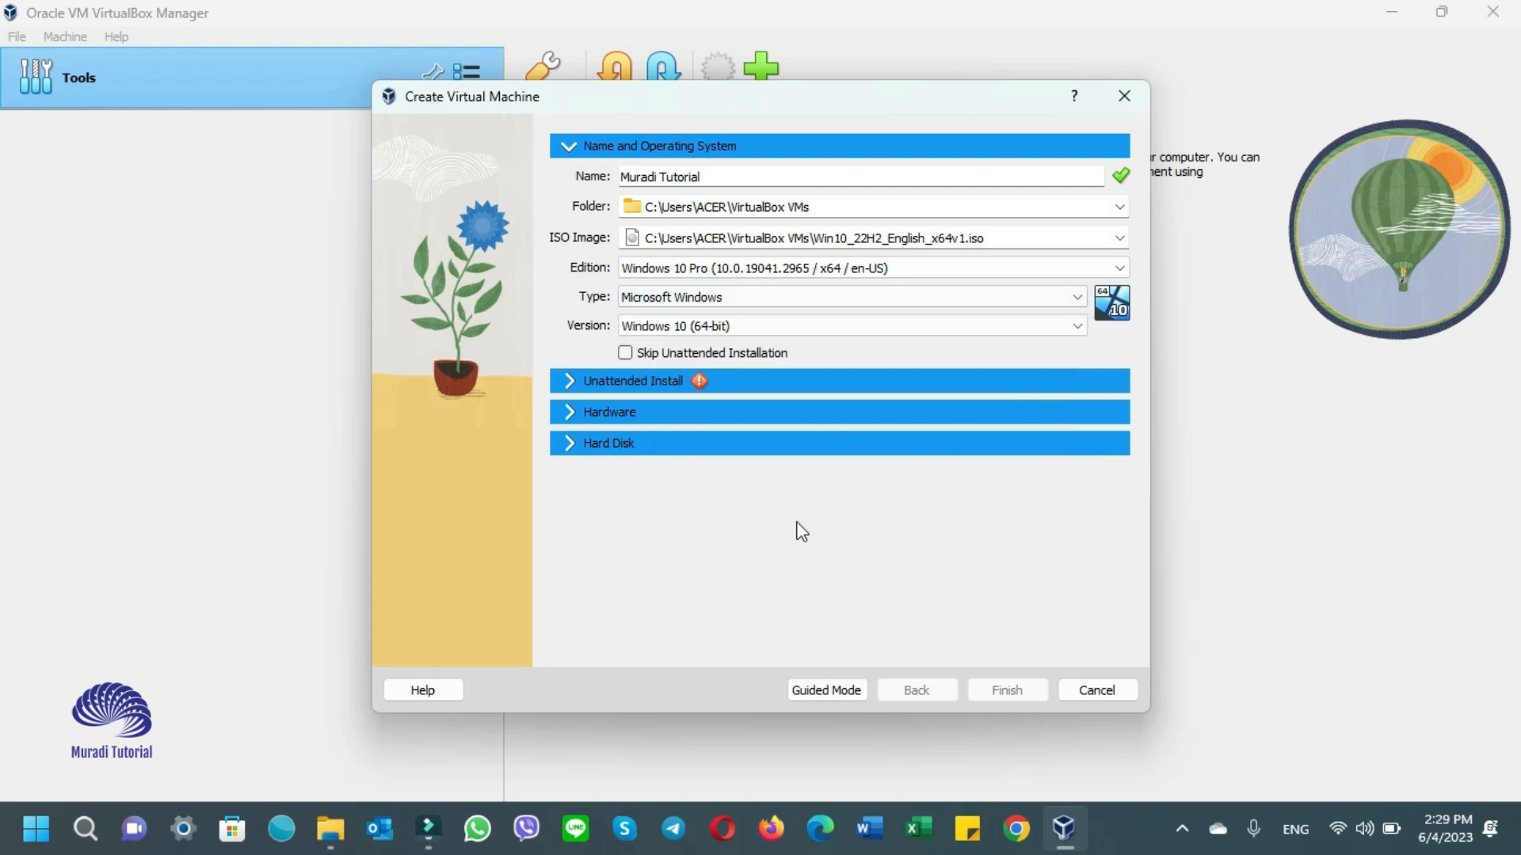
{"action": "left_click", "coordinate": [629, 355]}
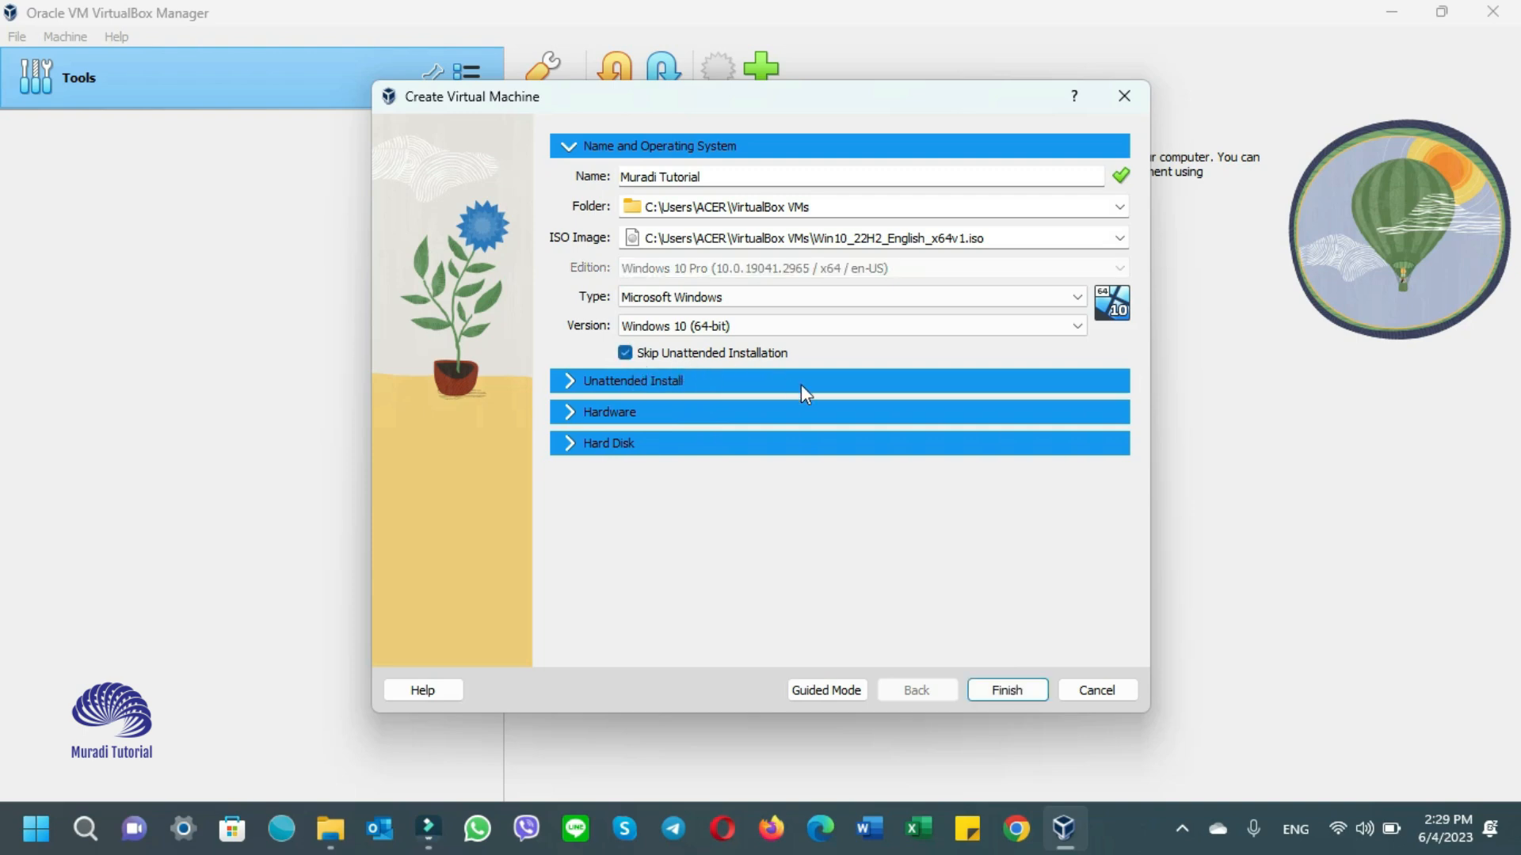
{"action": "left_click", "coordinate": [1004, 693]}
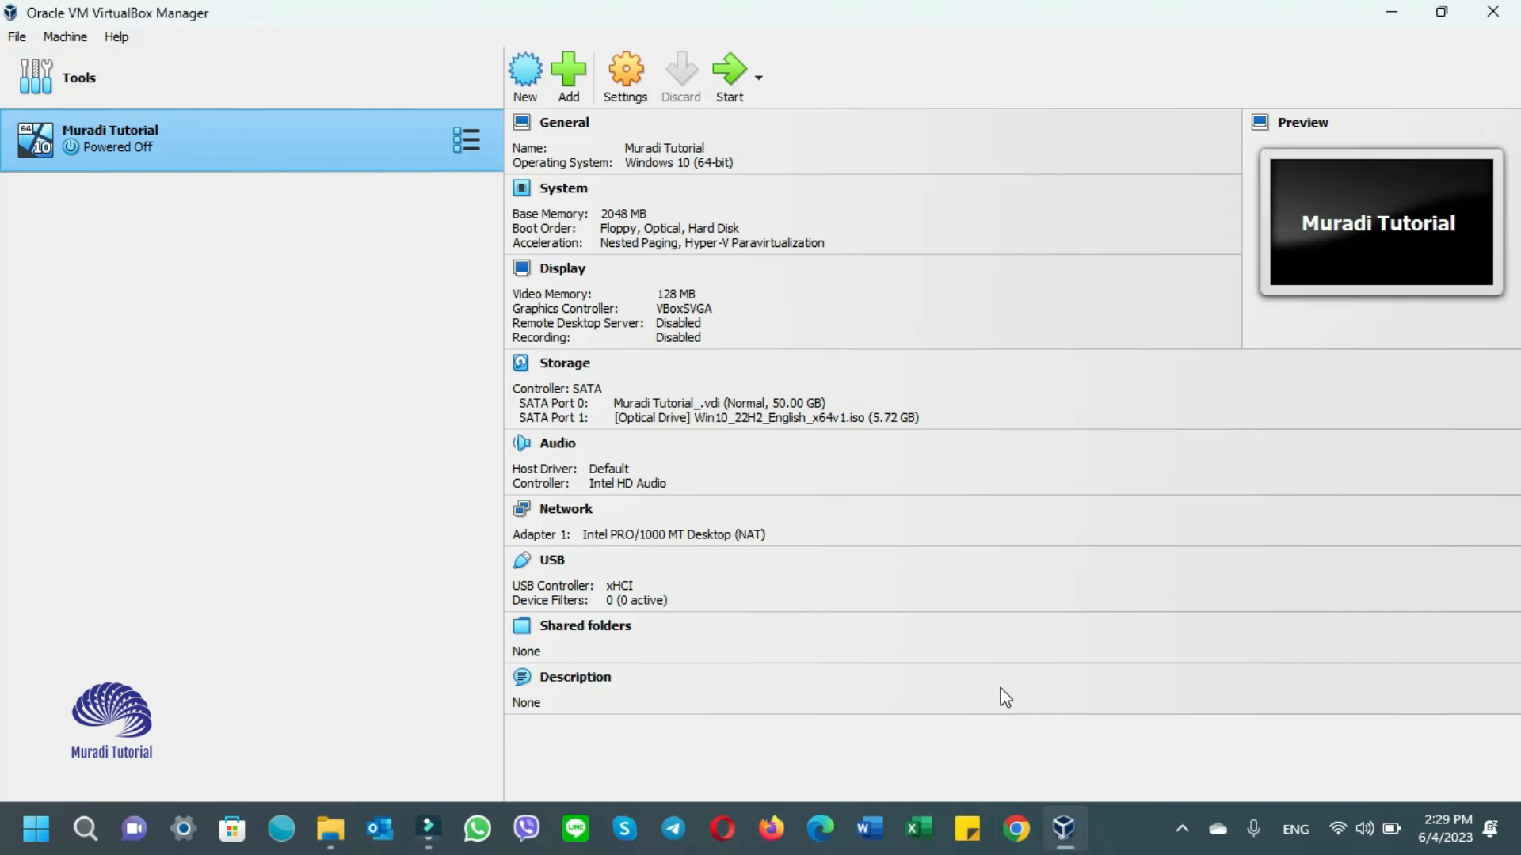
- Start Muradi Tutorial, maximize its window, switch to full-screen mode and dismiss notifications
{"action": "left_click", "coordinate": [729, 79]}
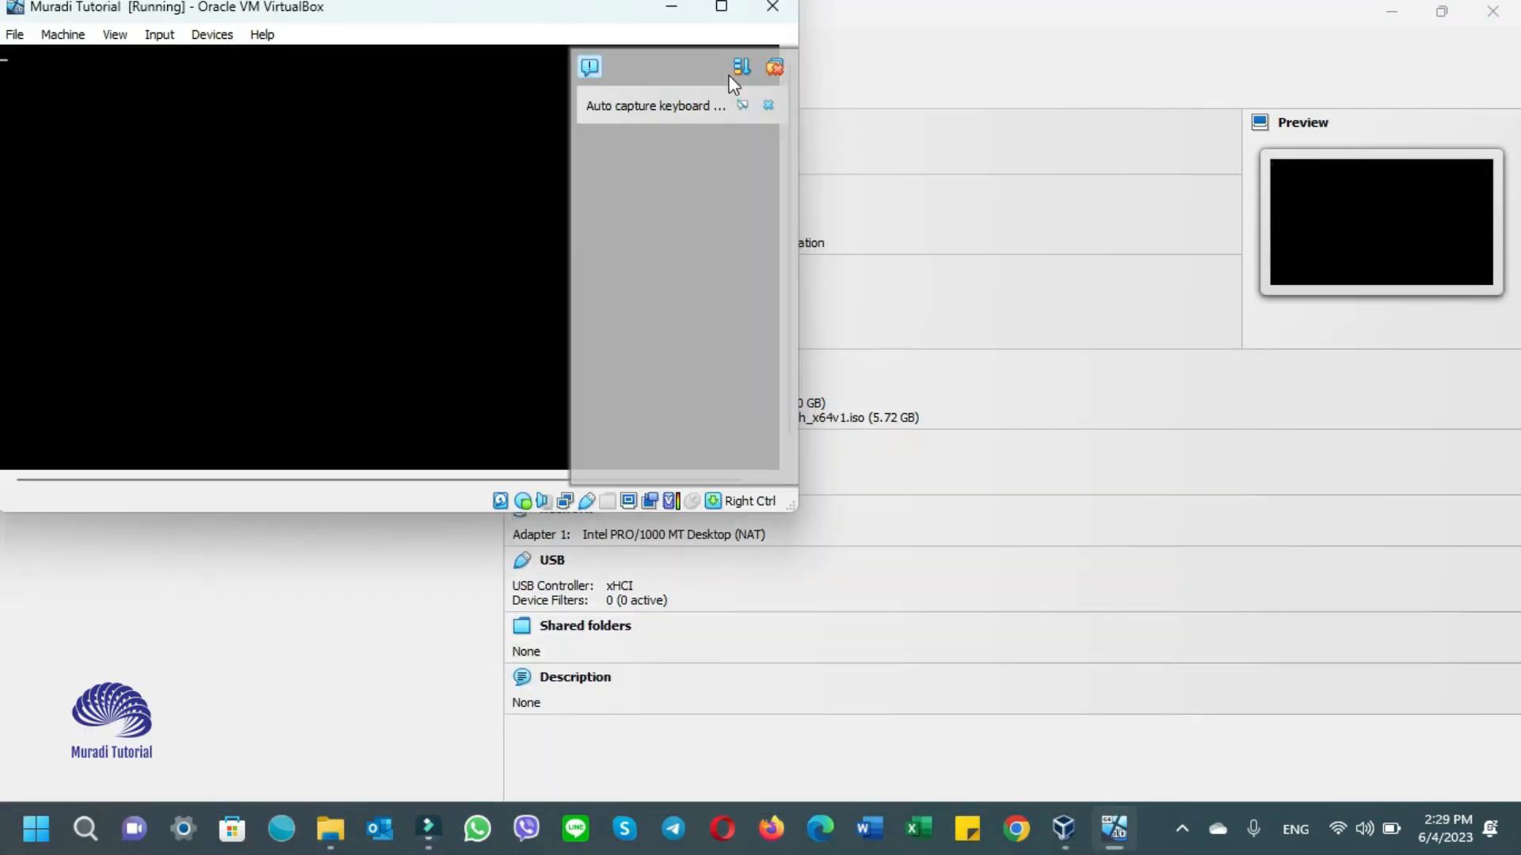
{"action": "double_click", "coordinate": [721, 16]}
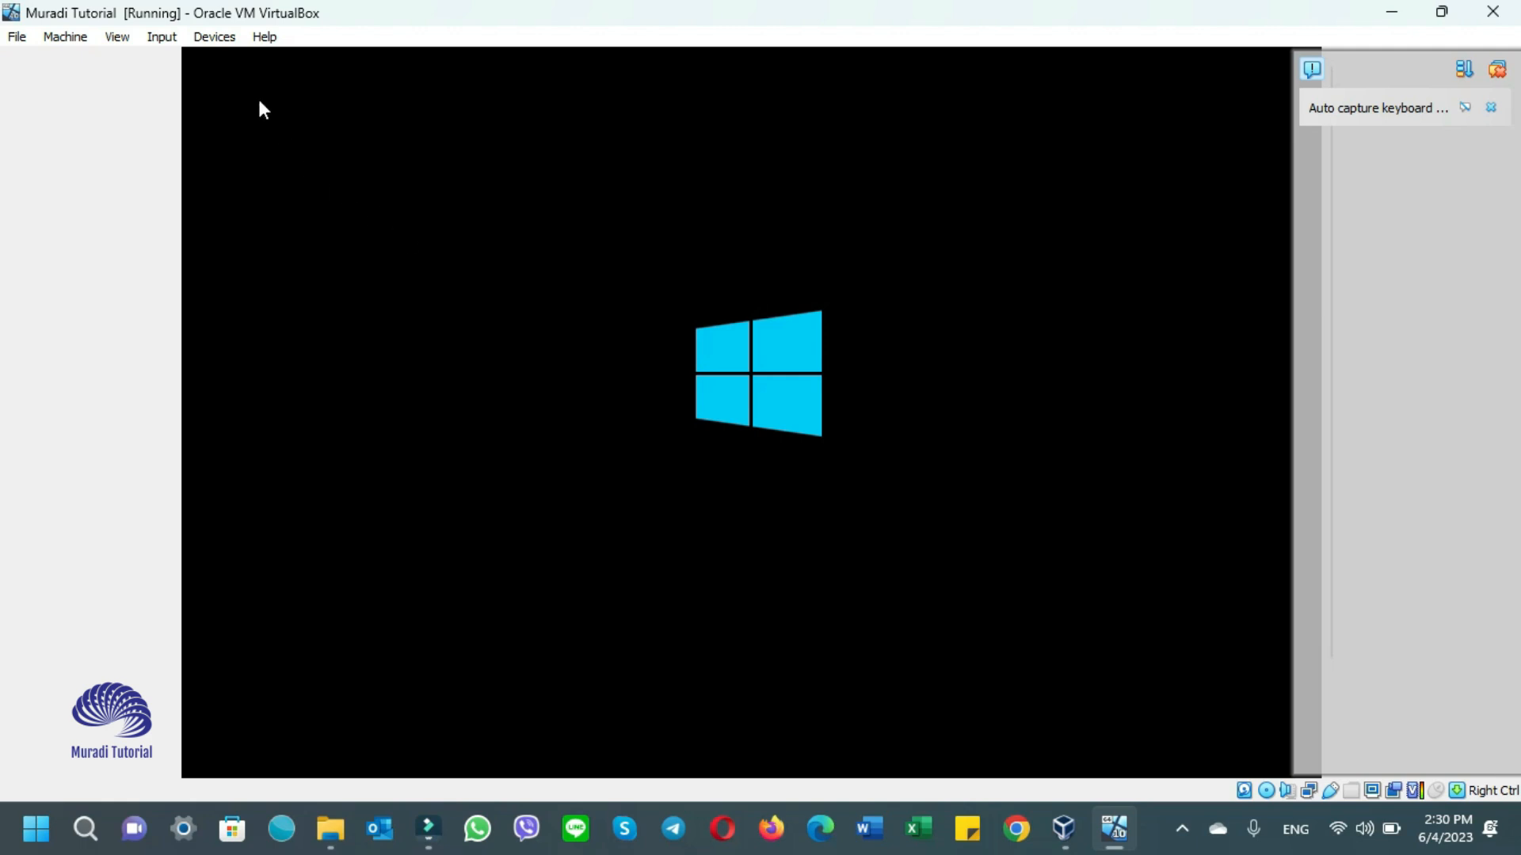
{"action": "left_click", "coordinate": [114, 41]}
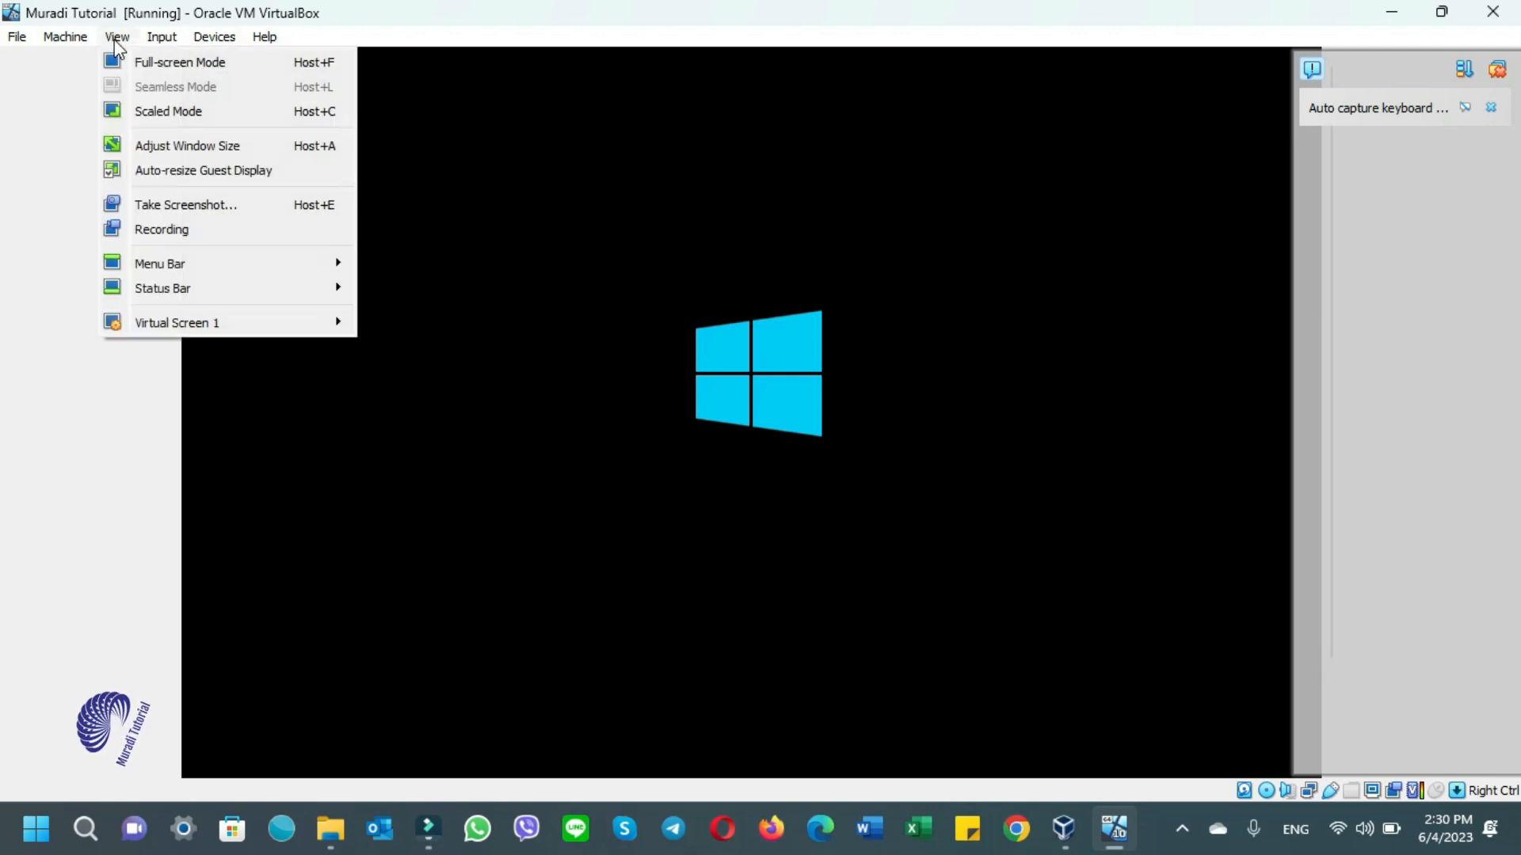
{"action": "left_click", "coordinate": [162, 60]}
{"action": "left_click", "coordinate": [715, 498]}
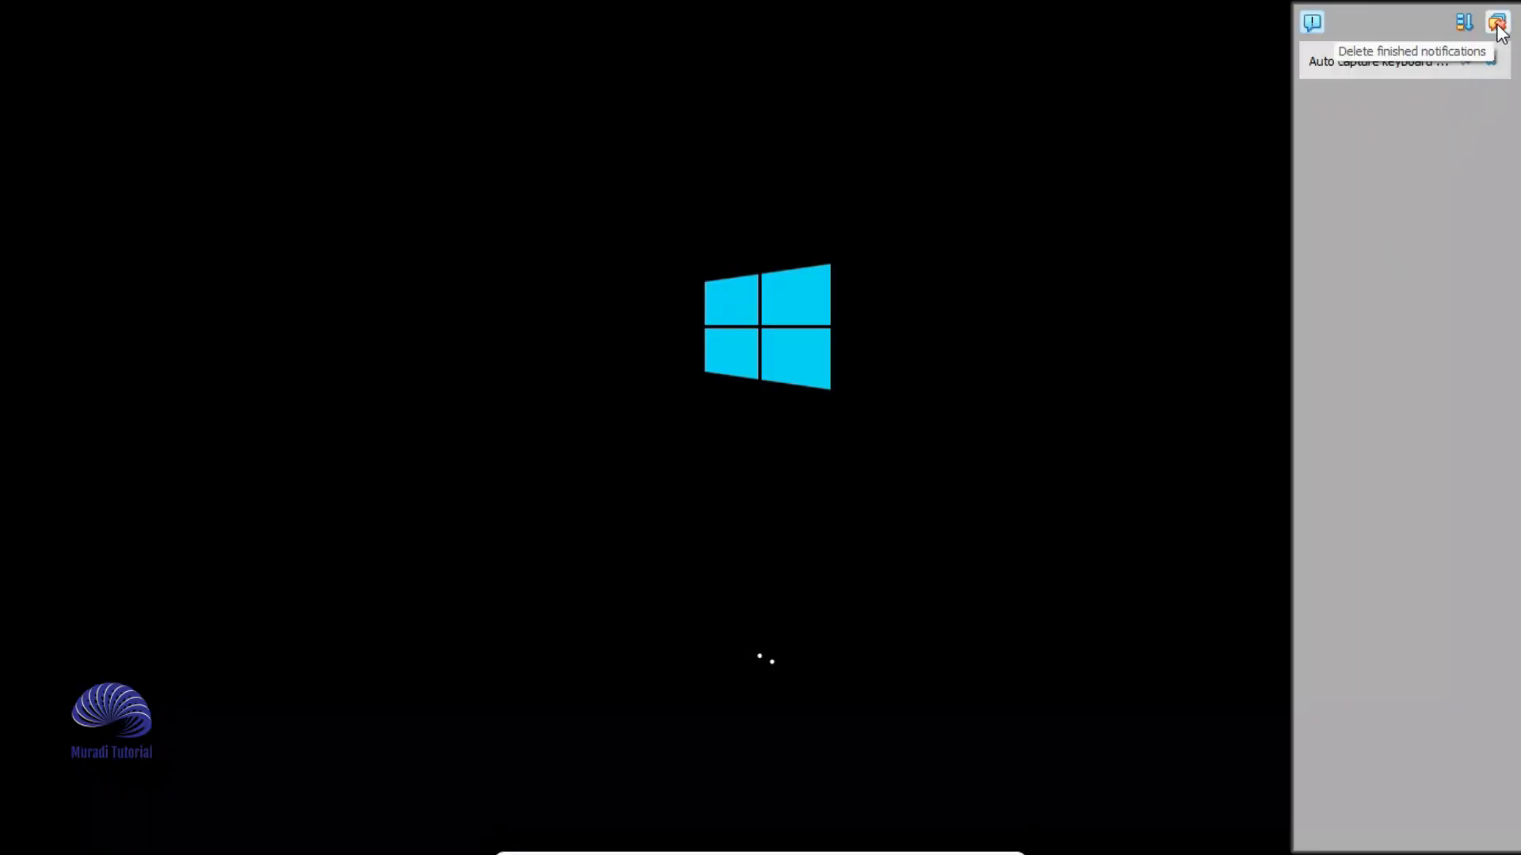
{"action": "left_click", "coordinate": [1497, 23]}
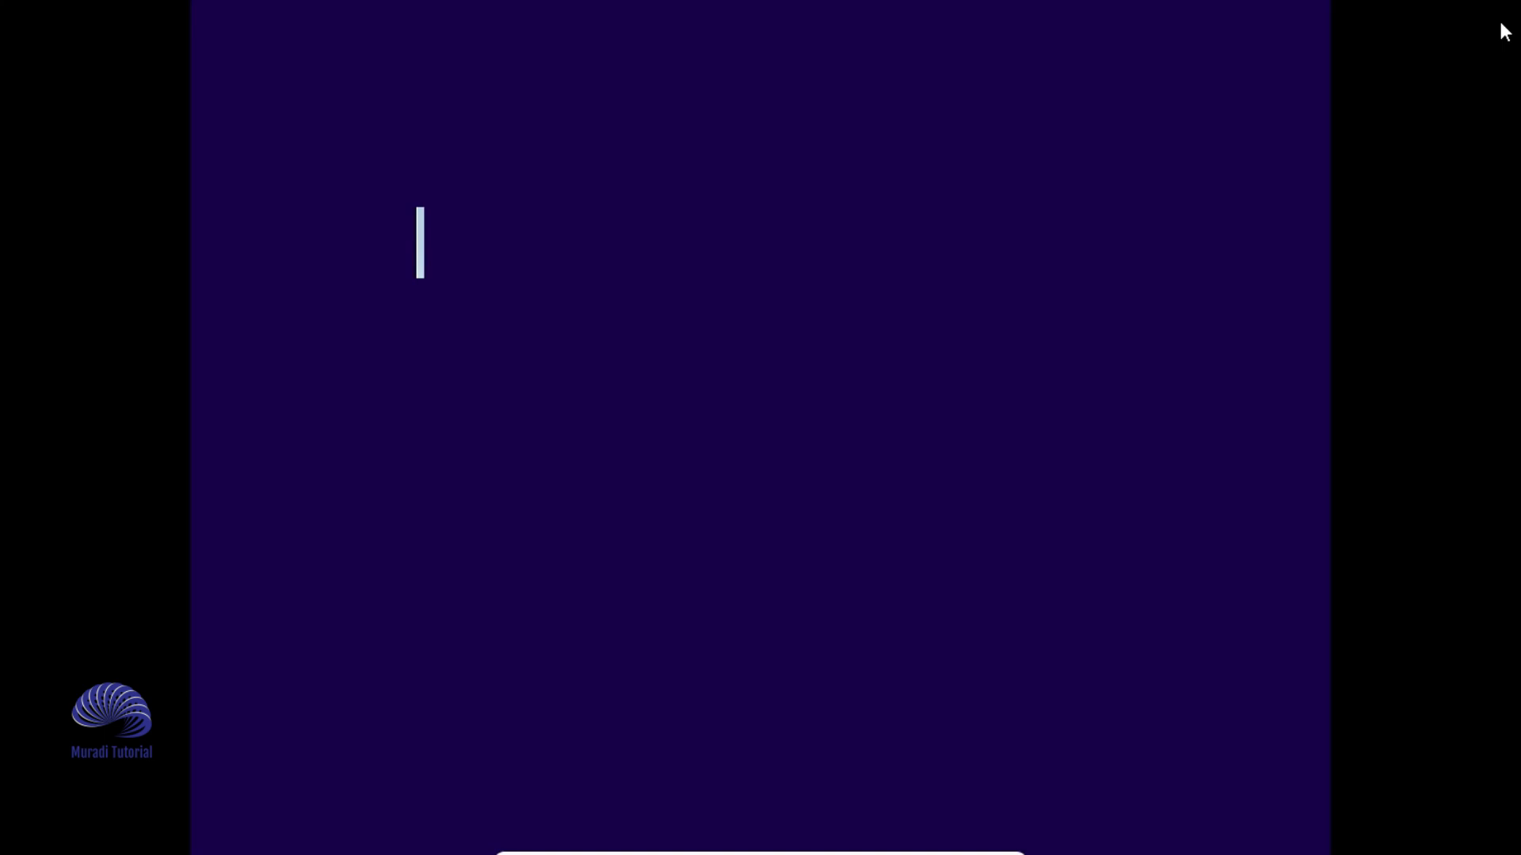
- Begin Windows Setup with default language, skip the product key, and select Windows 10 Pro
{"action": "left_click", "coordinate": [1041, 616]}
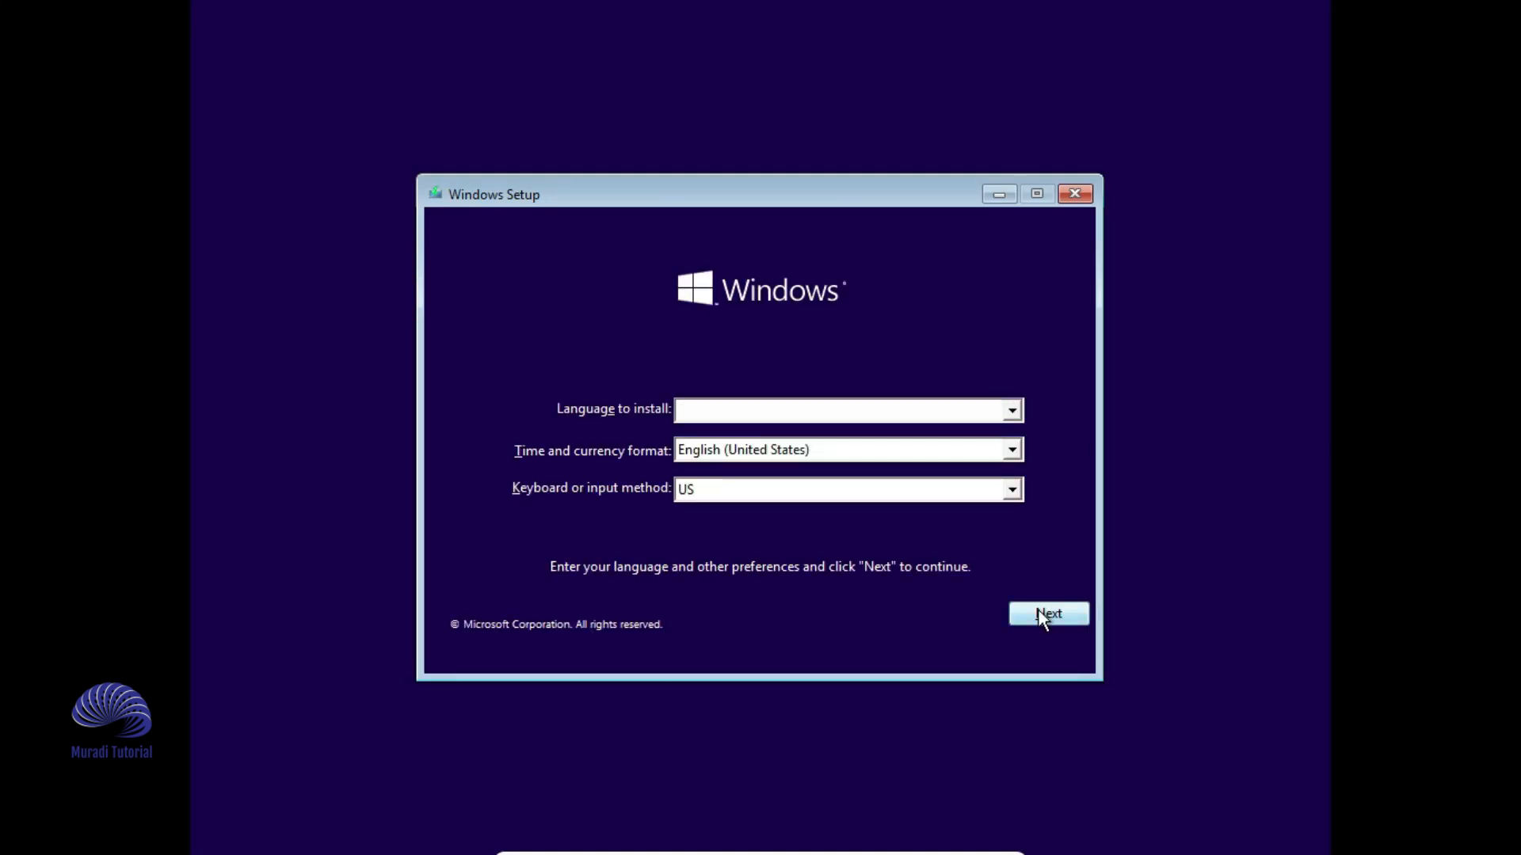
{"action": "left_click", "coordinate": [741, 437]}
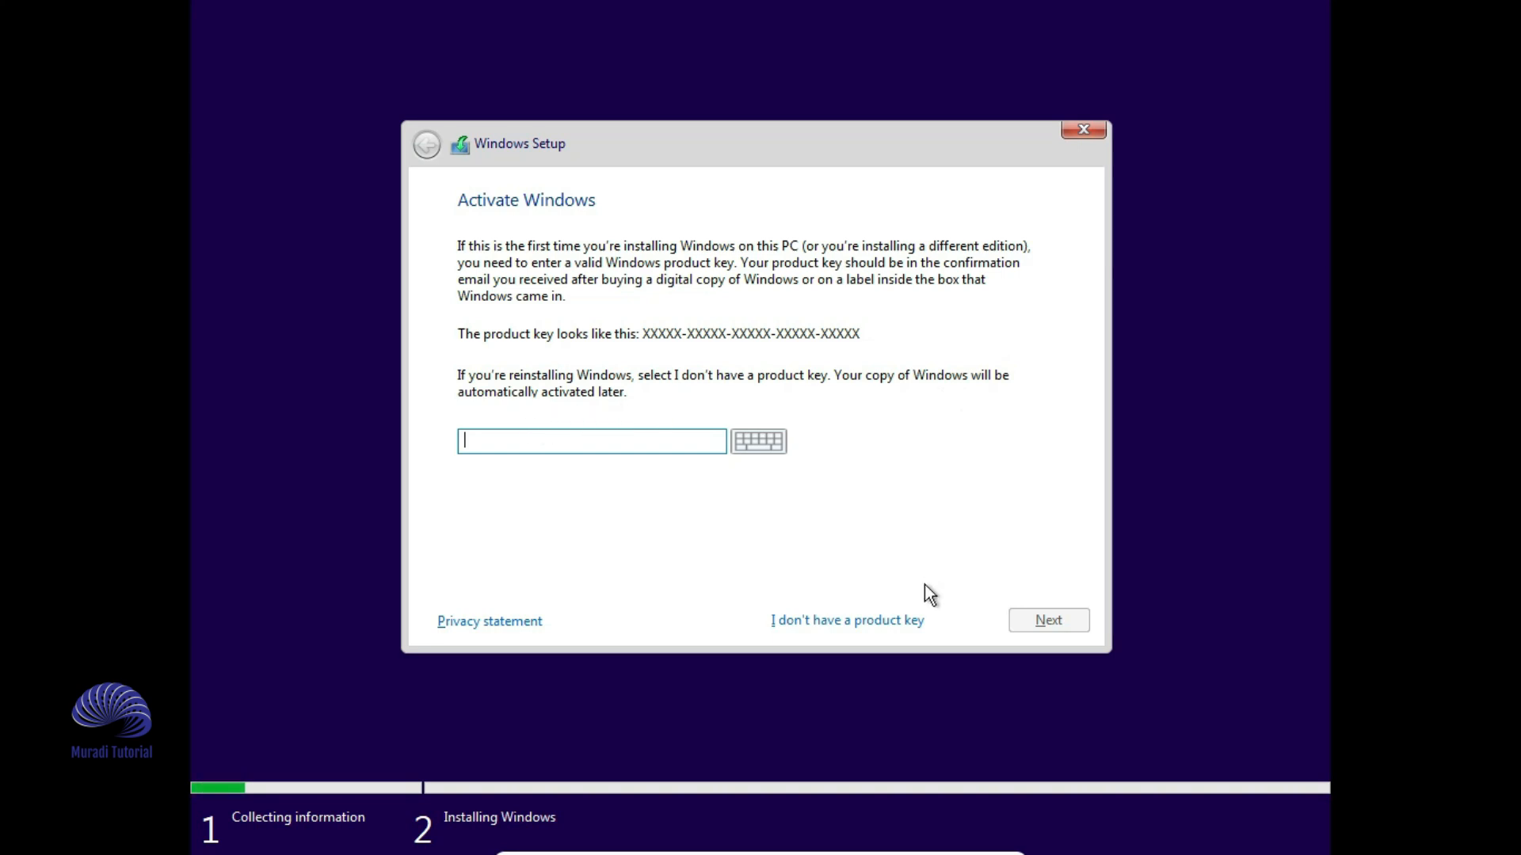
{"action": "left_click", "coordinate": [858, 621]}
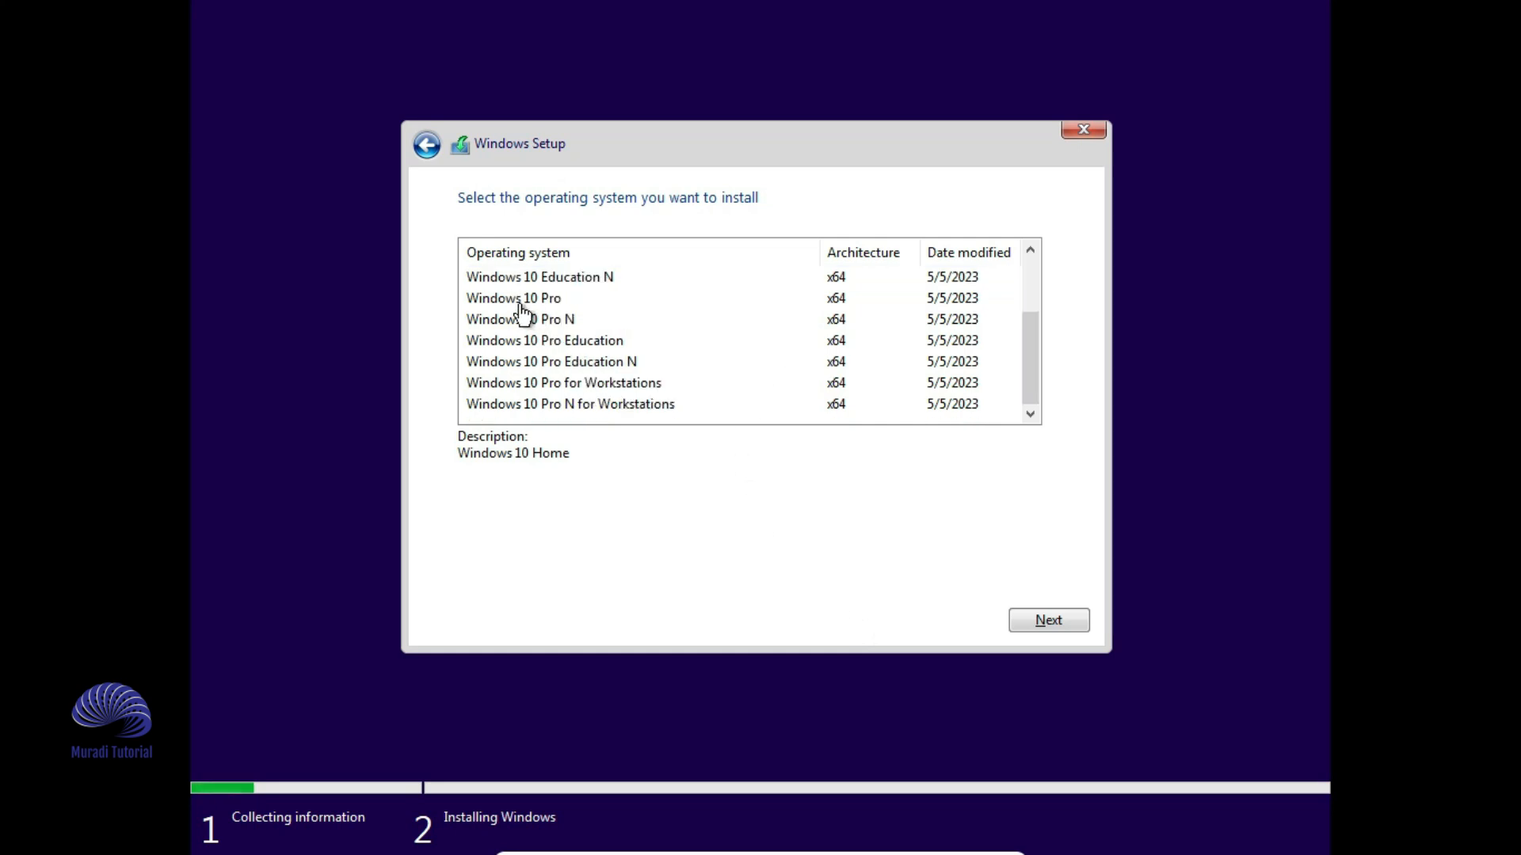
{"action": "left_click", "coordinate": [521, 305]}
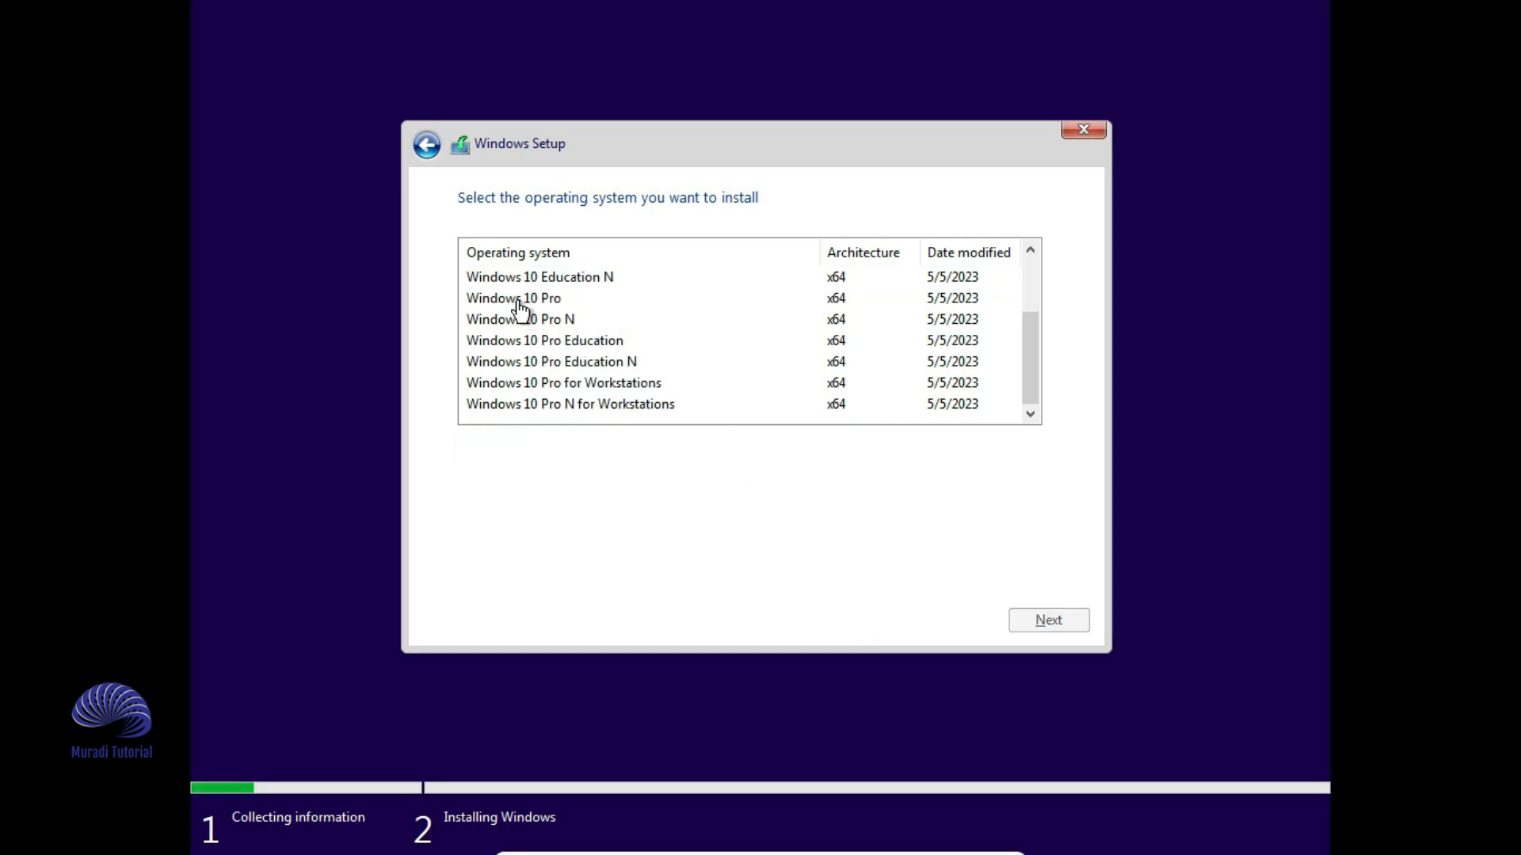
{"action": "left_click", "coordinate": [1039, 621]}
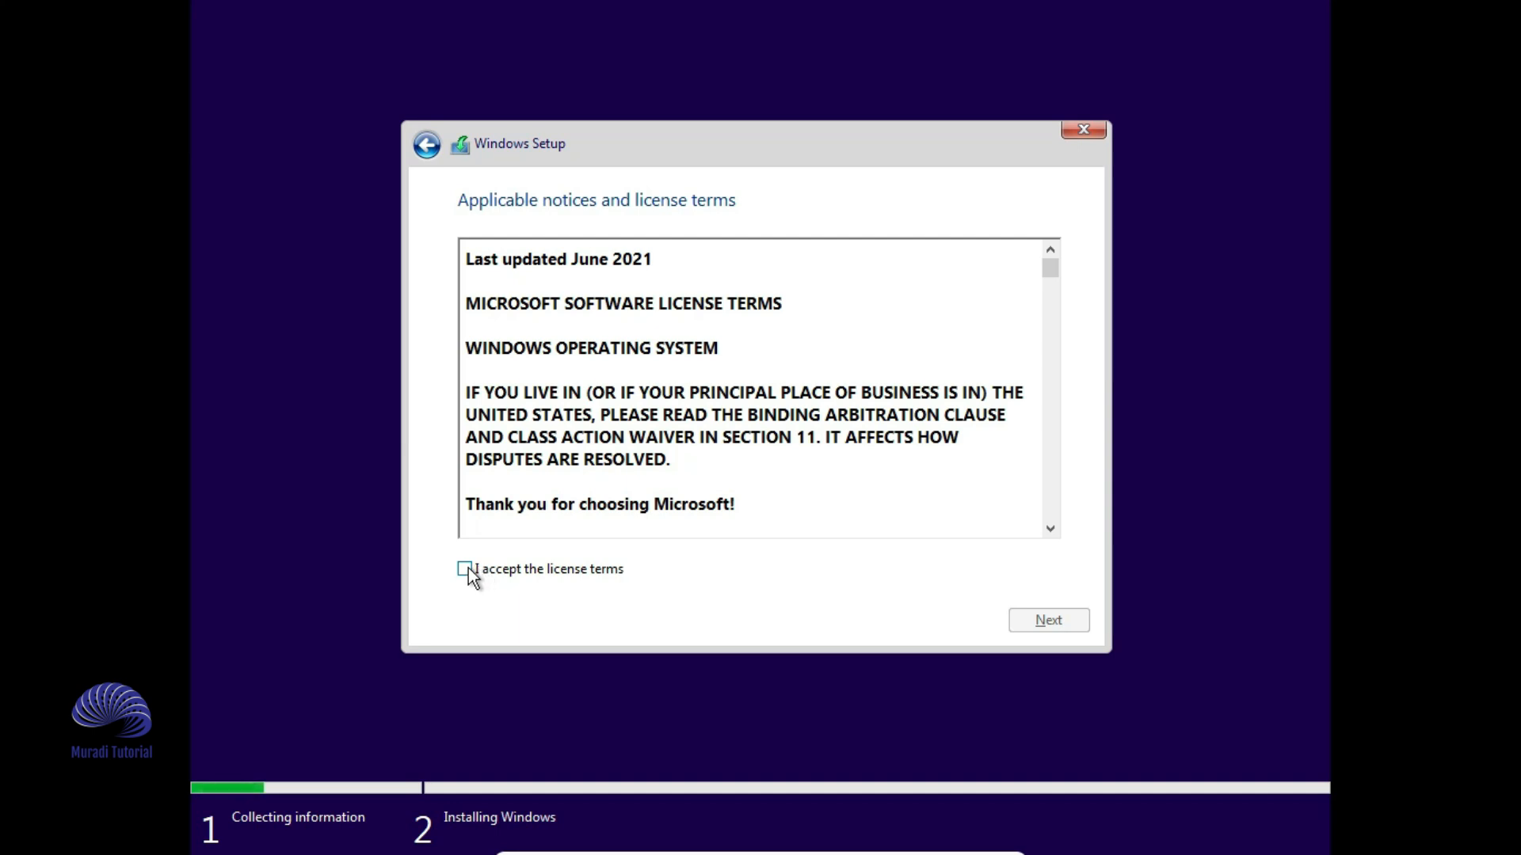
- Accept the license terms and choose a Custom (Windows only) installation
{"action": "left_click", "coordinate": [468, 570]}
{"action": "left_click", "coordinate": [1061, 624]}
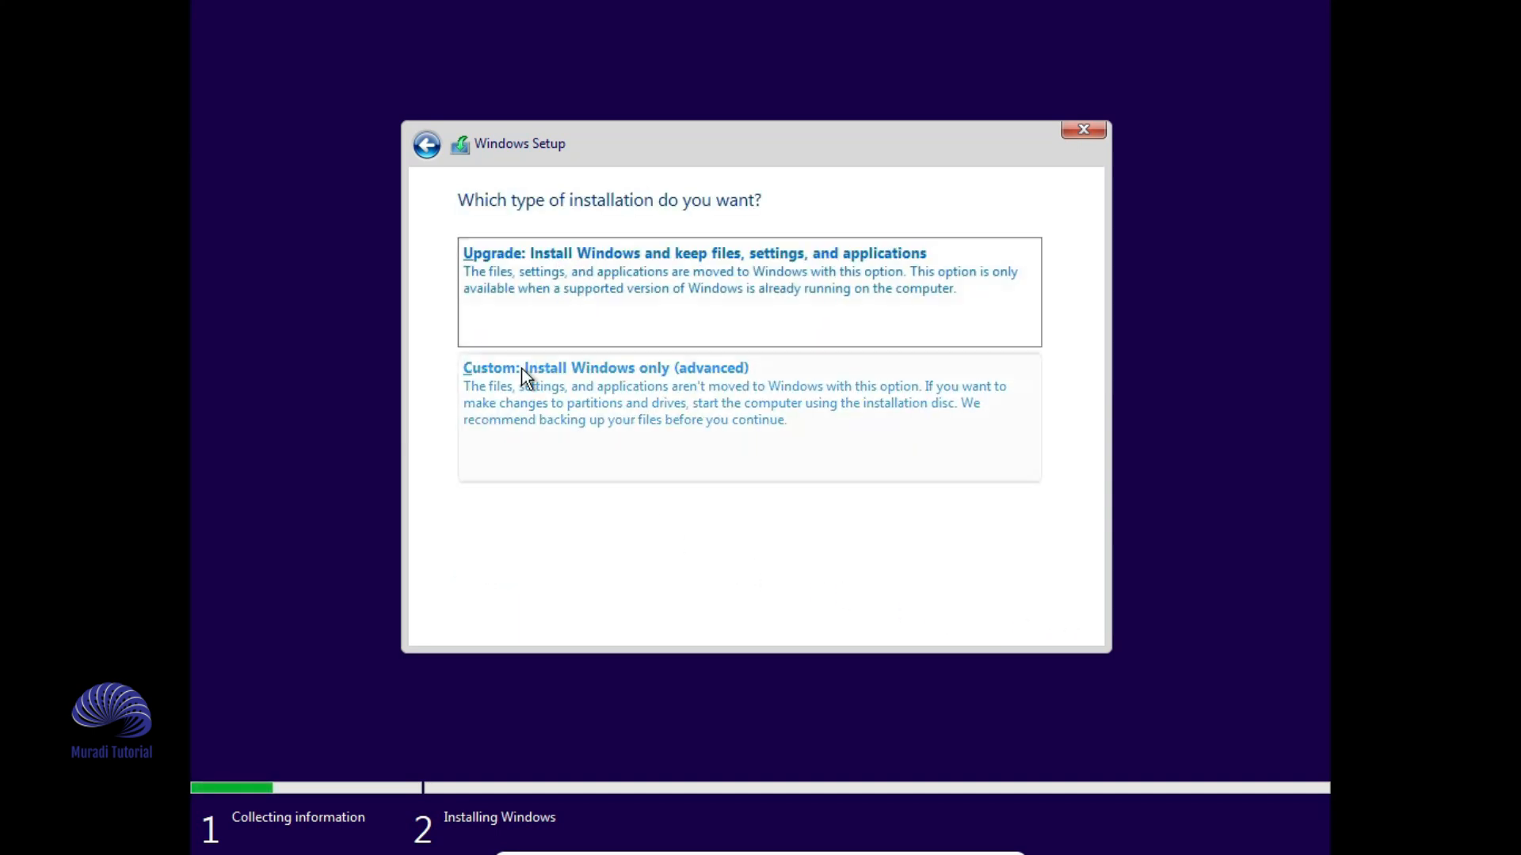
{"action": "left_click", "coordinate": [682, 403]}
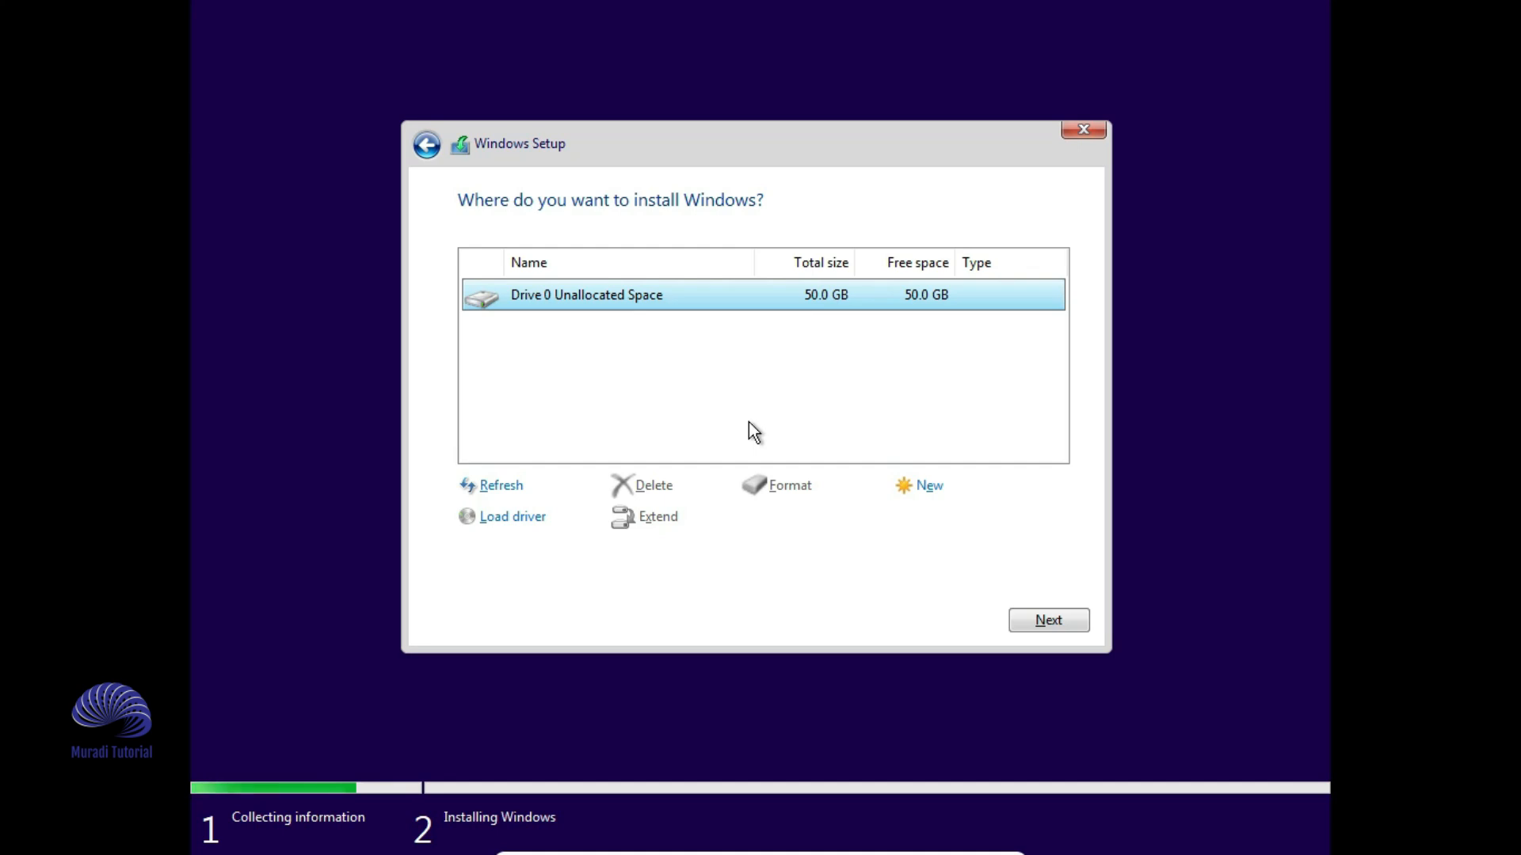
- Create a 10000 MB partition and a 41198 MB partition, then install Windows on Partition 3
{"action": "left_click", "coordinate": [910, 487]}
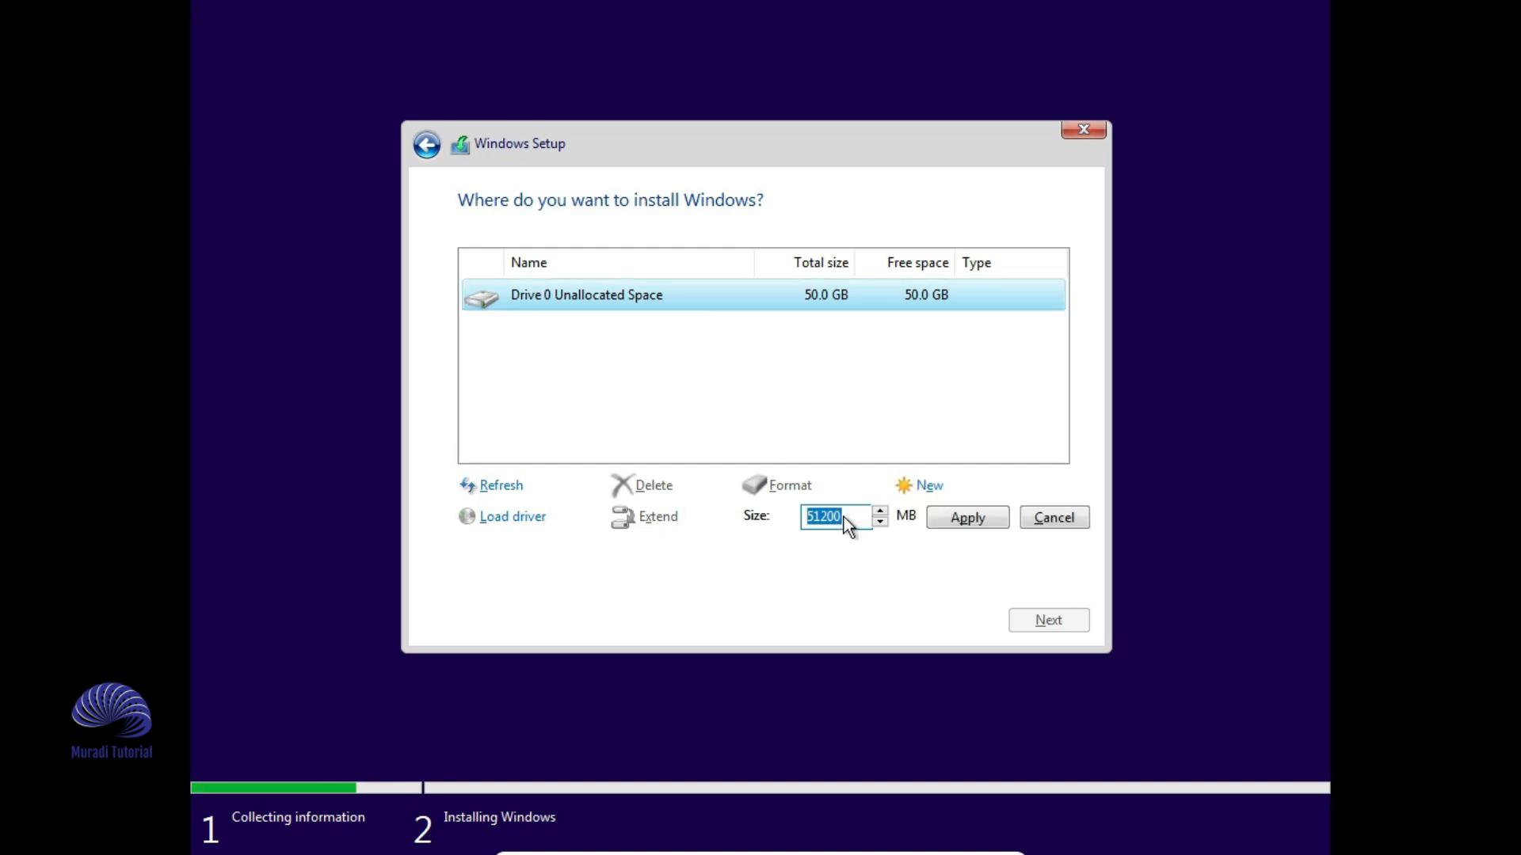
{"action": "type", "text": "10000"}
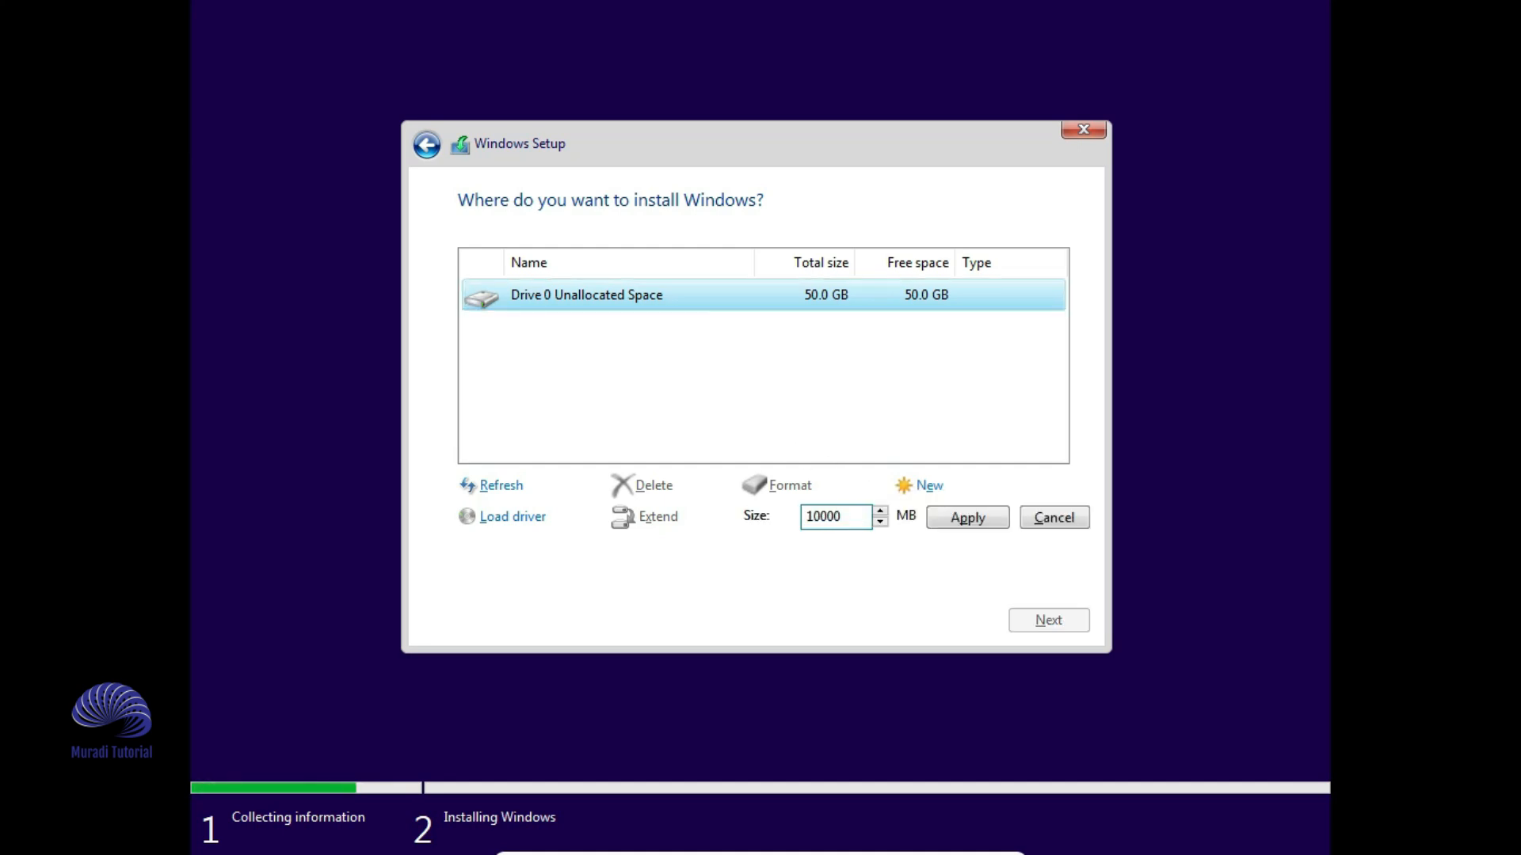
{"action": "left_click", "coordinate": [967, 521]}
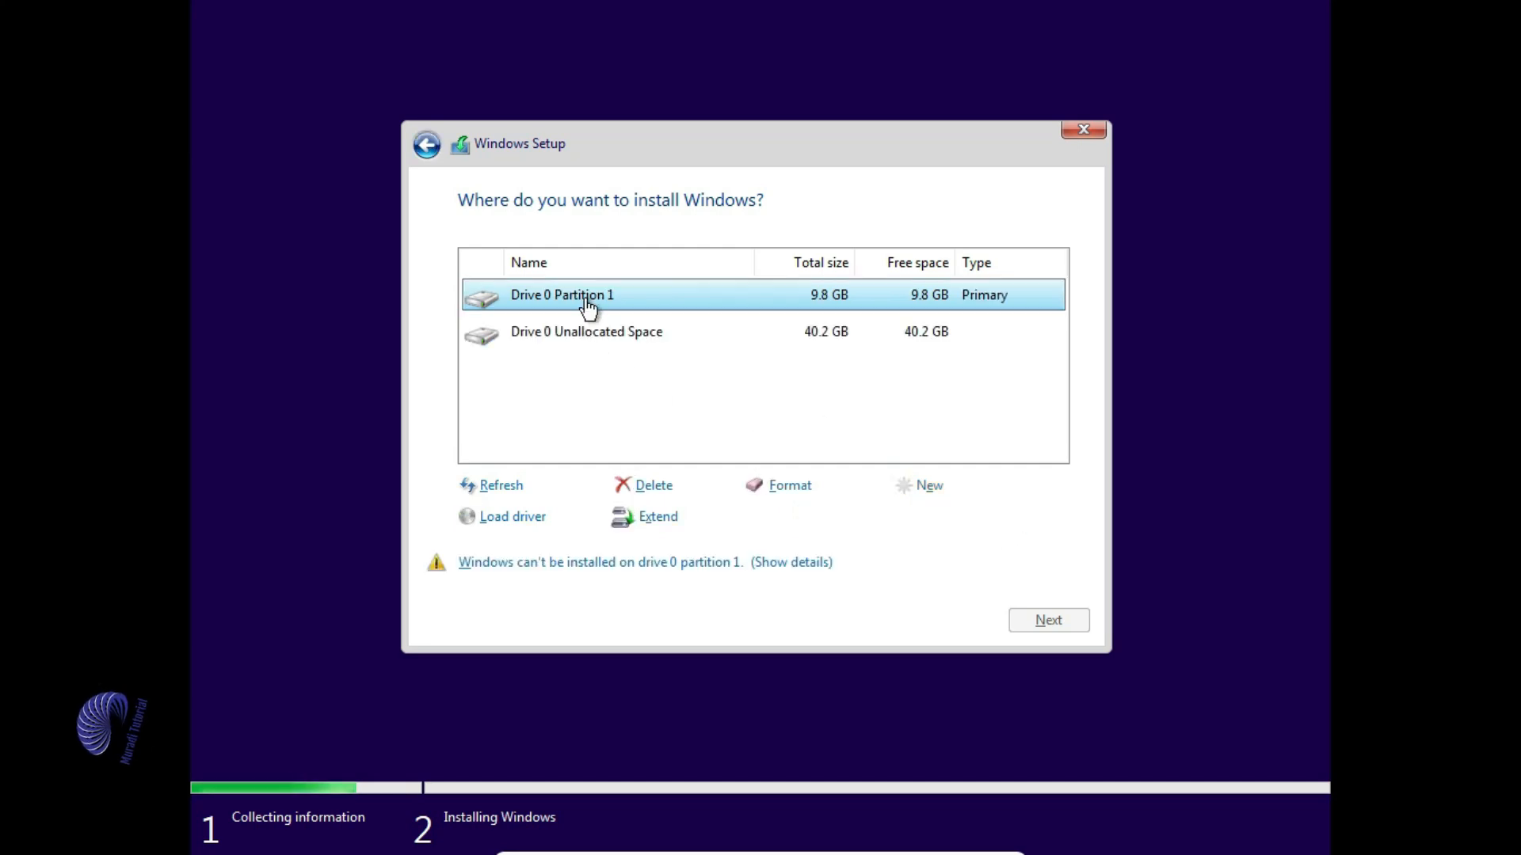
{"action": "left_click", "coordinate": [615, 347]}
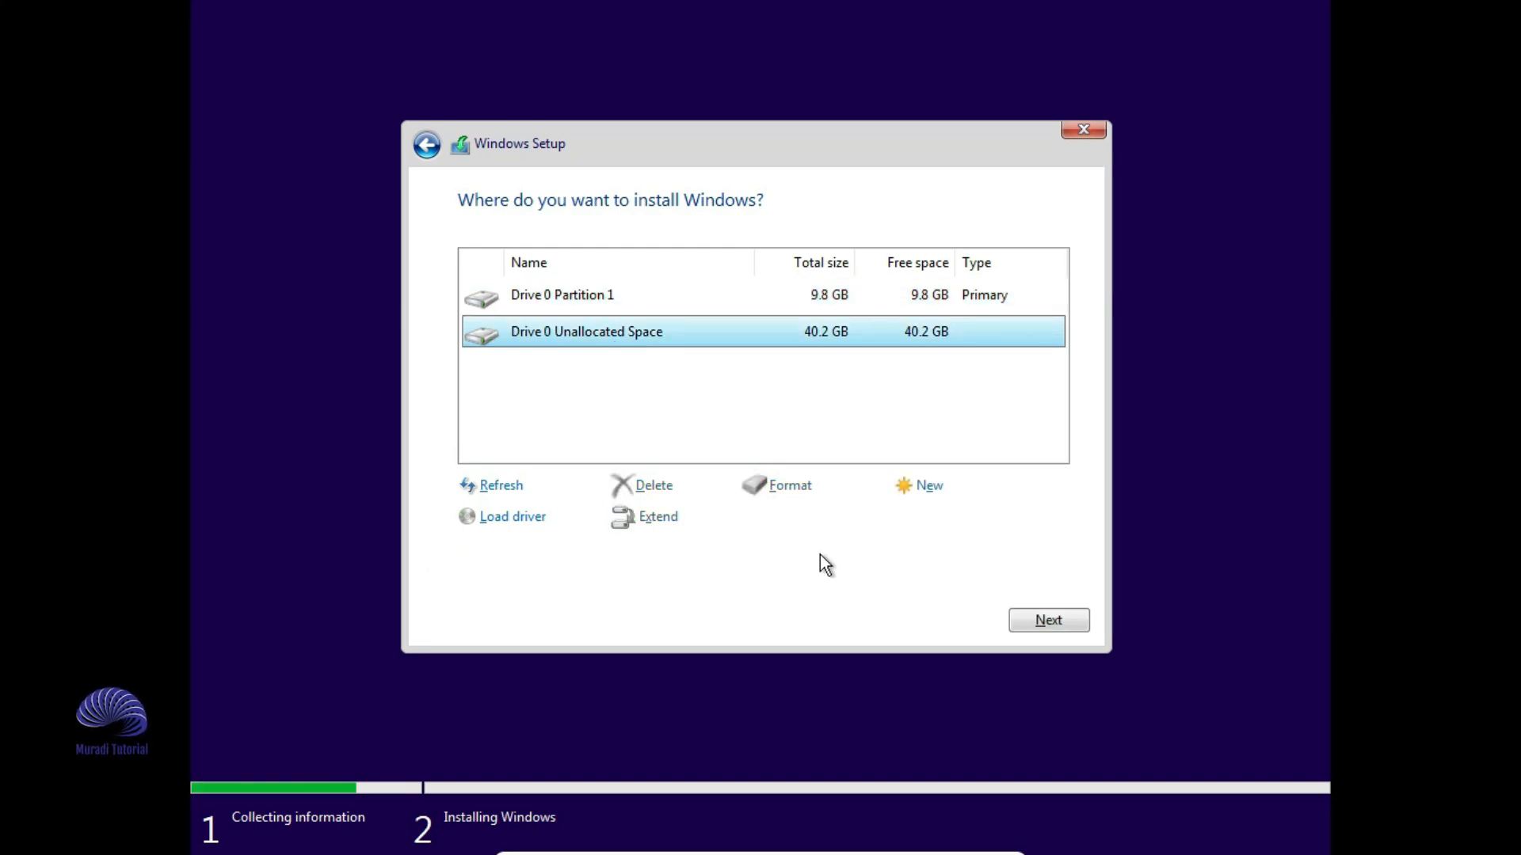
{"action": "left_click", "coordinate": [925, 486]}
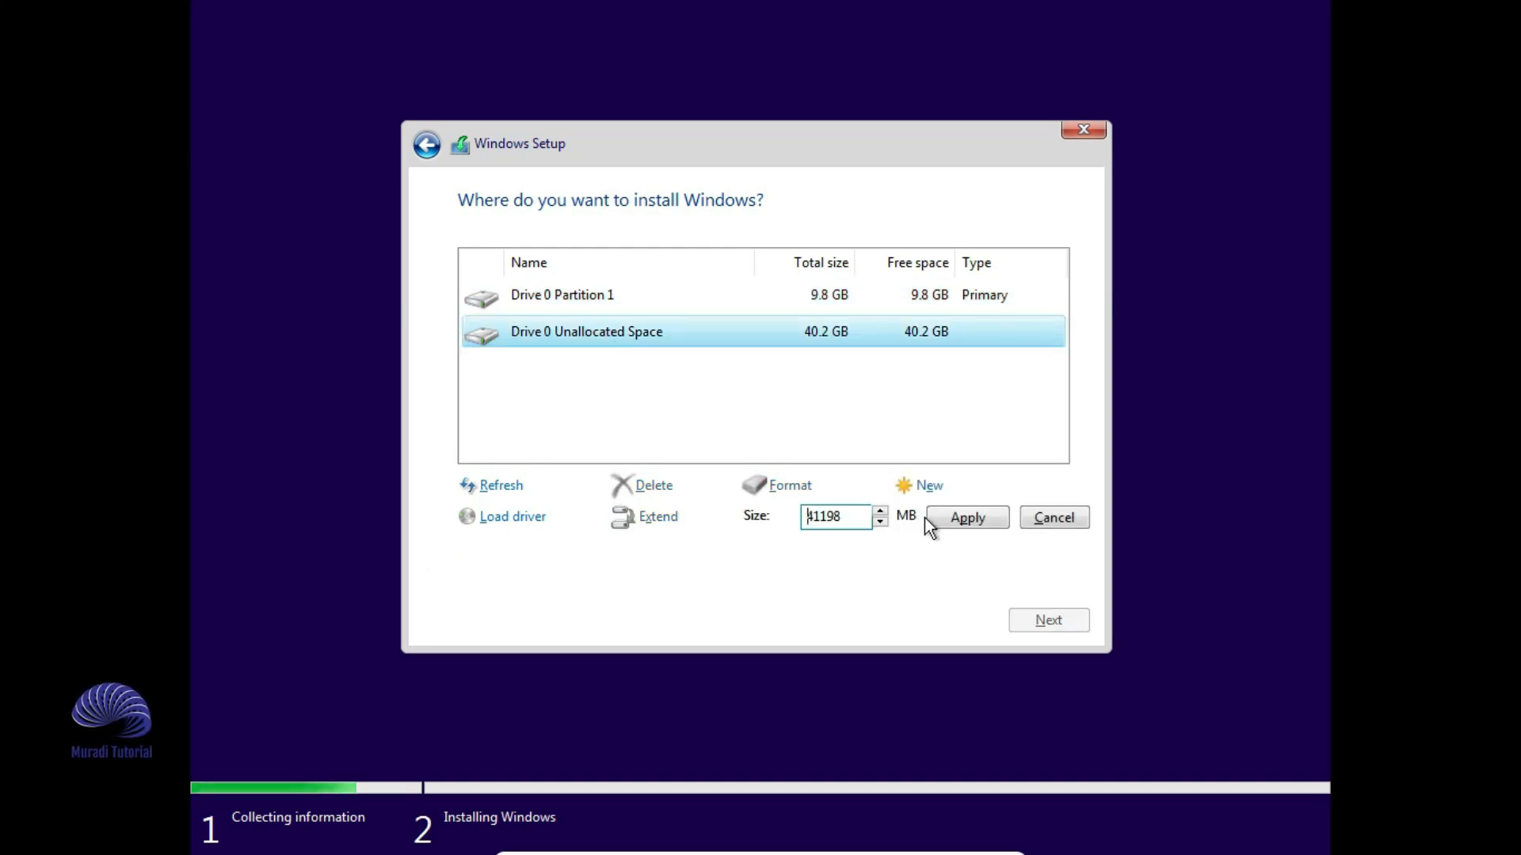
{"action": "left_click", "coordinate": [968, 520]}
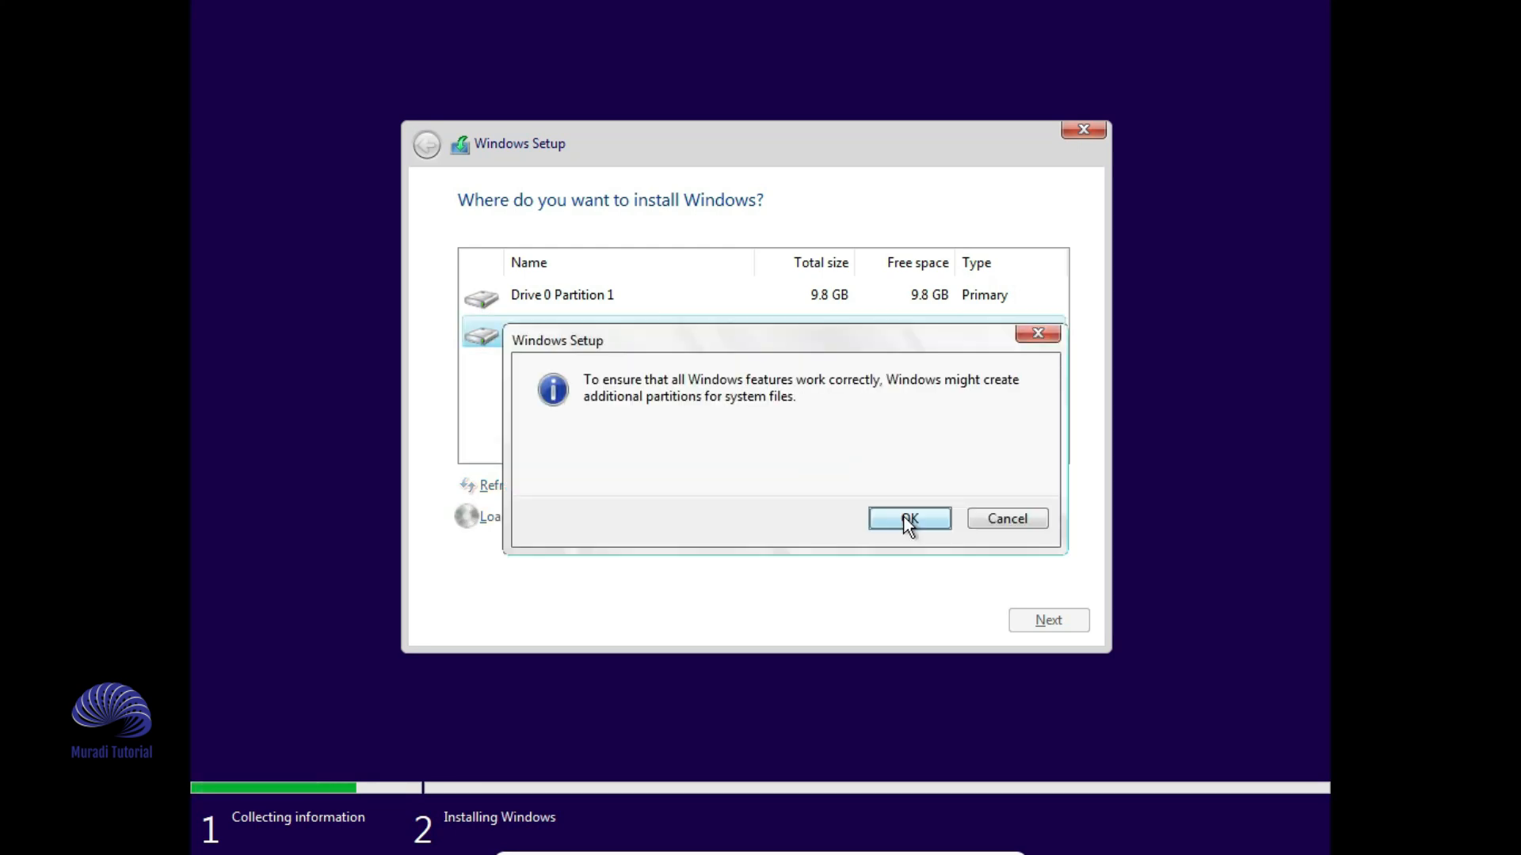
{"action": "left_click", "coordinate": [907, 519]}
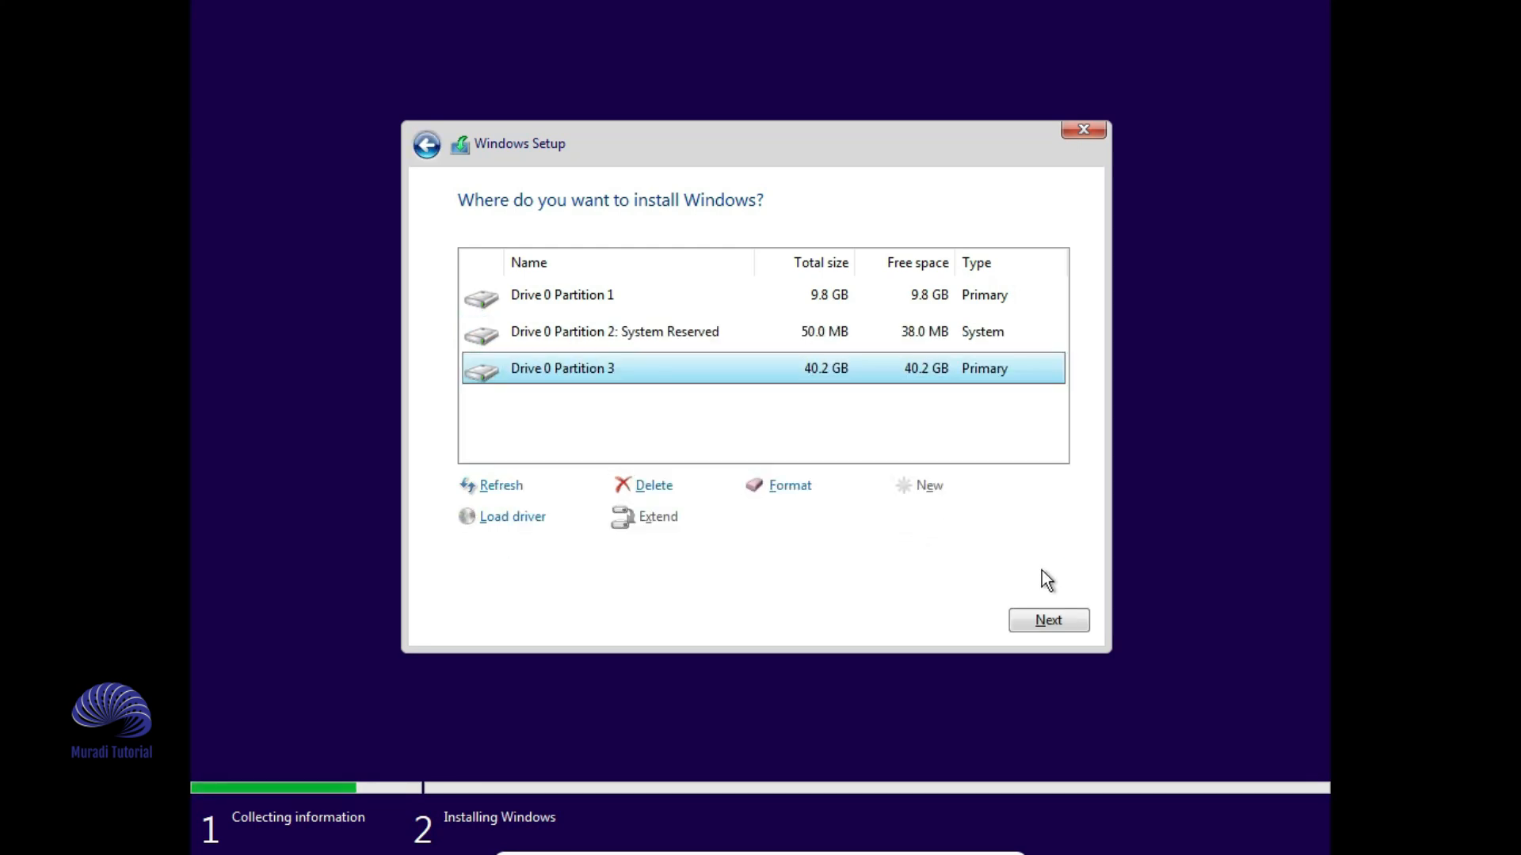
{"action": "left_click", "coordinate": [1046, 620]}
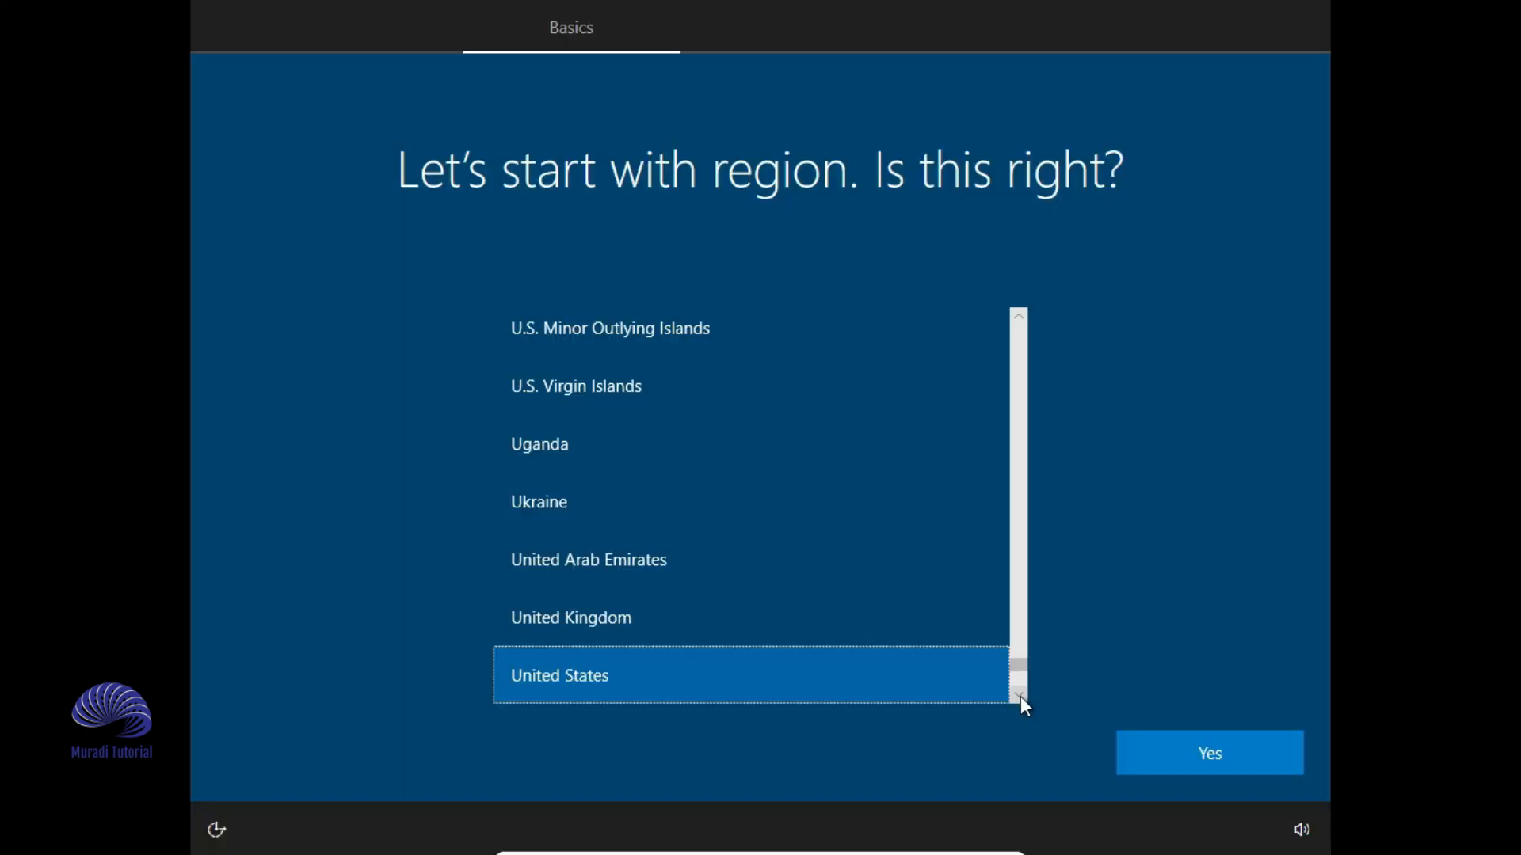
- Confirm United States as the region and US as the keyboard layout
{"action": "scroll", "coordinate": [1018, 697], "scroll_direction": "down", "scroll_amount": 1}
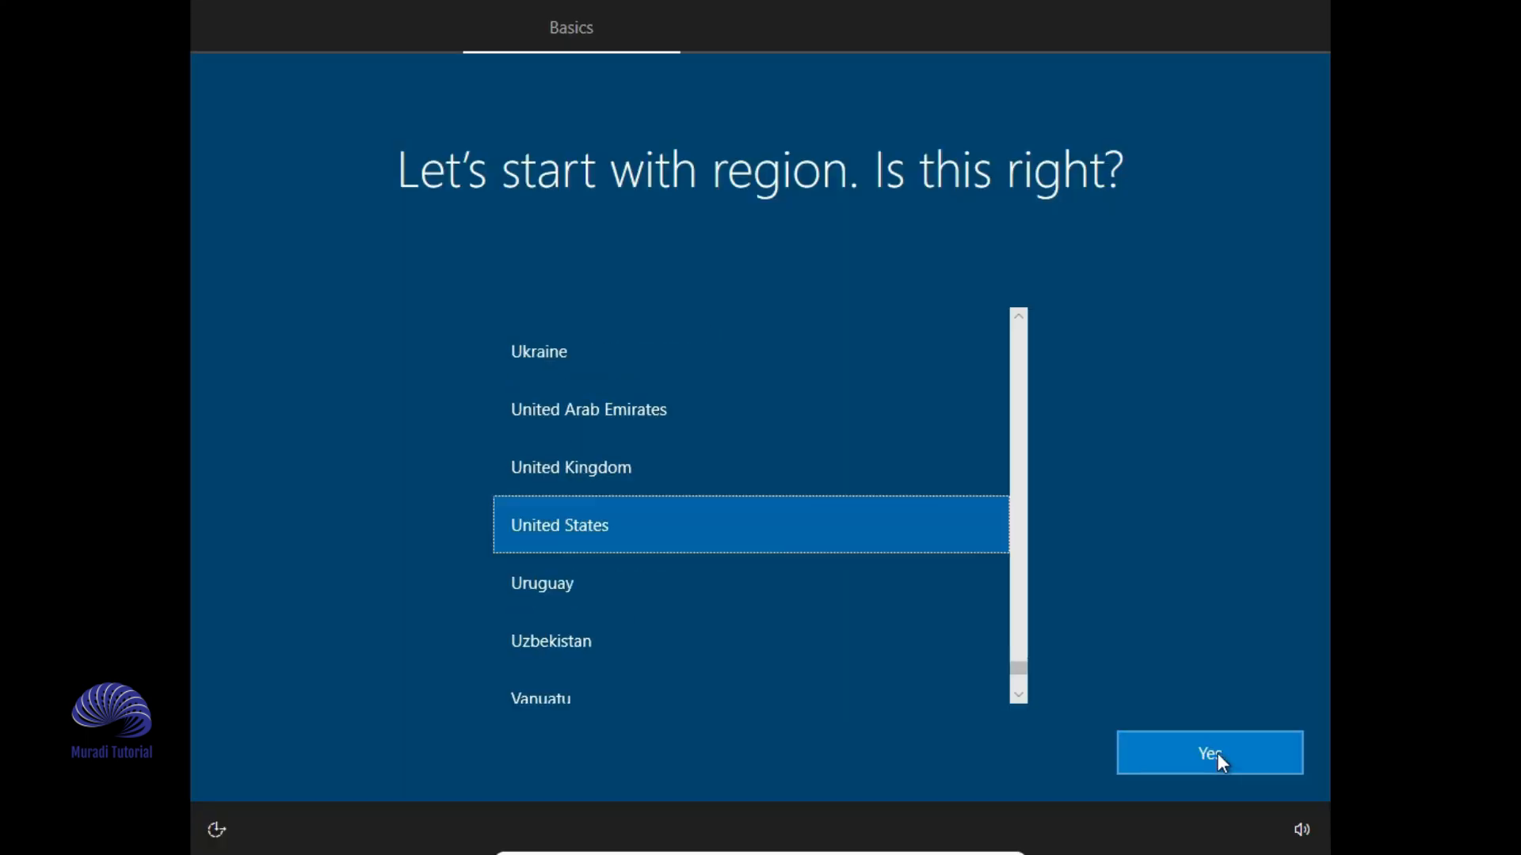
{"action": "left_click", "coordinate": [1212, 753]}
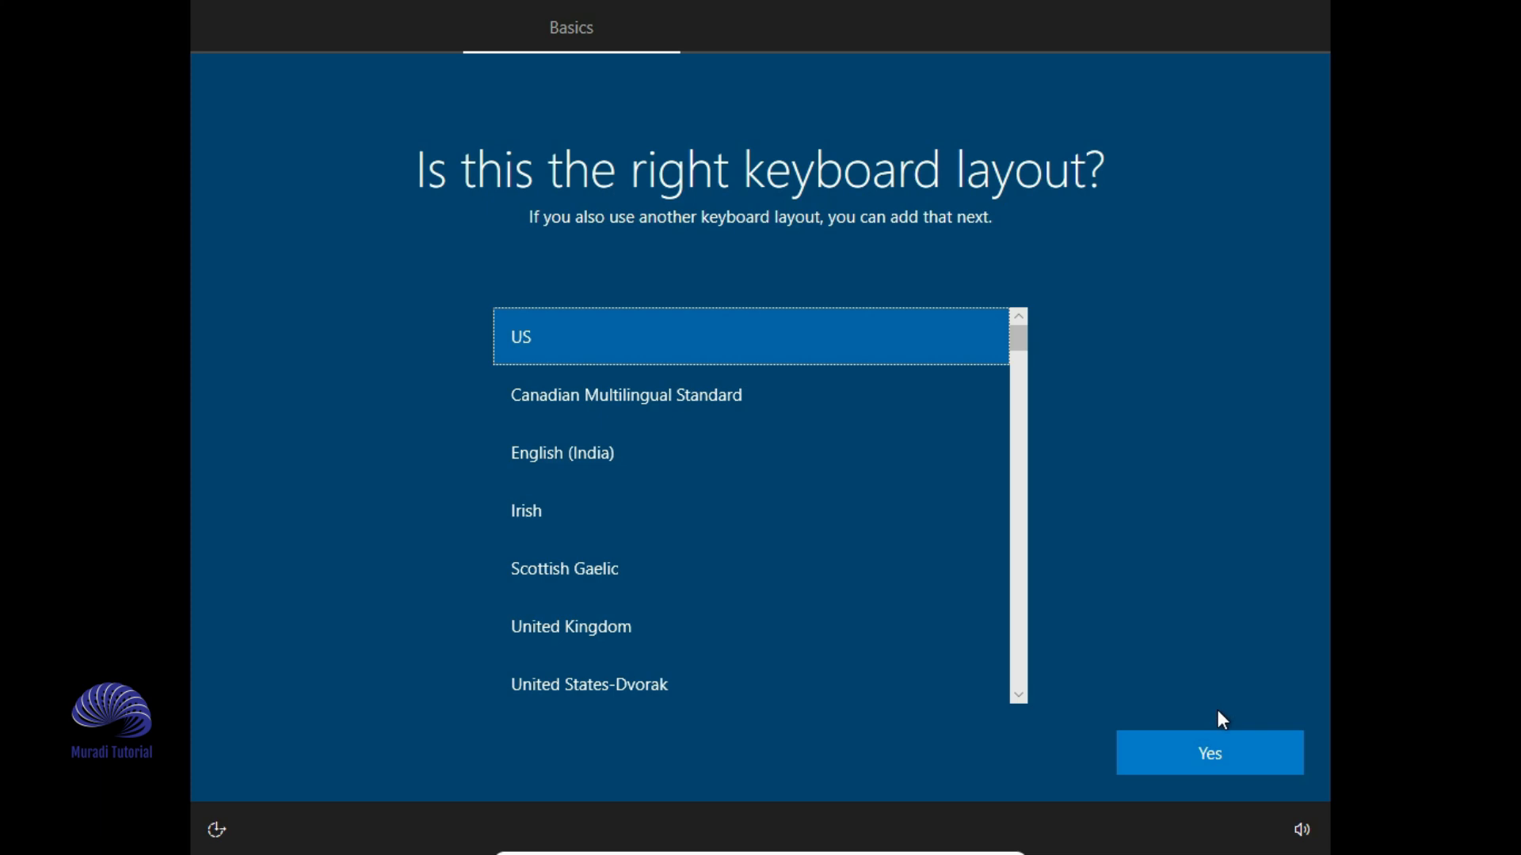
{"action": "left_click", "coordinate": [1213, 754]}
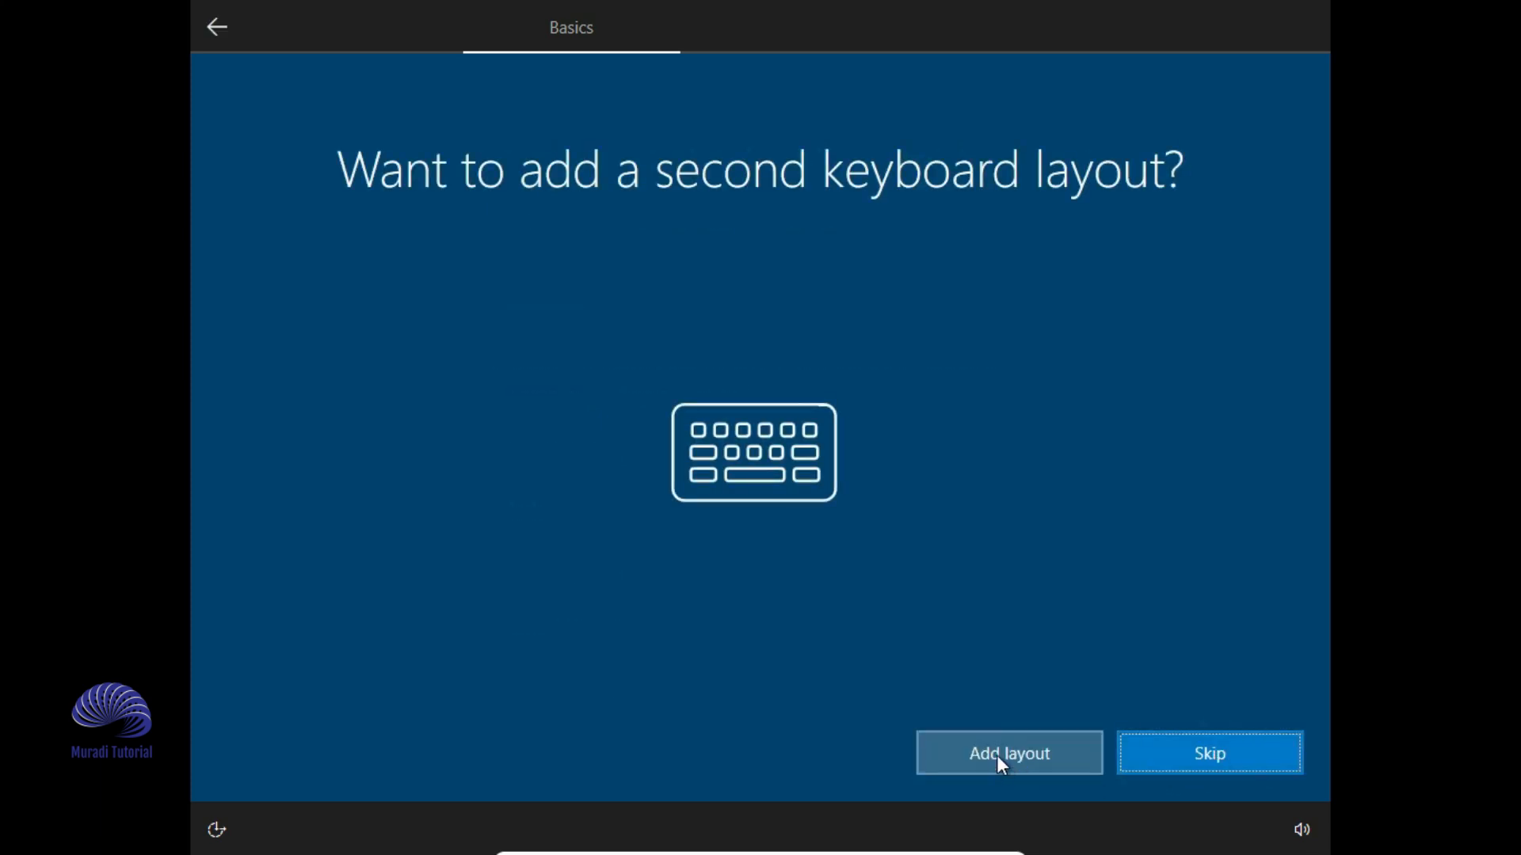
- Add Persian (Standard) under Dari (Afghanistan) as a second keyboard layout
{"action": "left_click", "coordinate": [998, 760]}
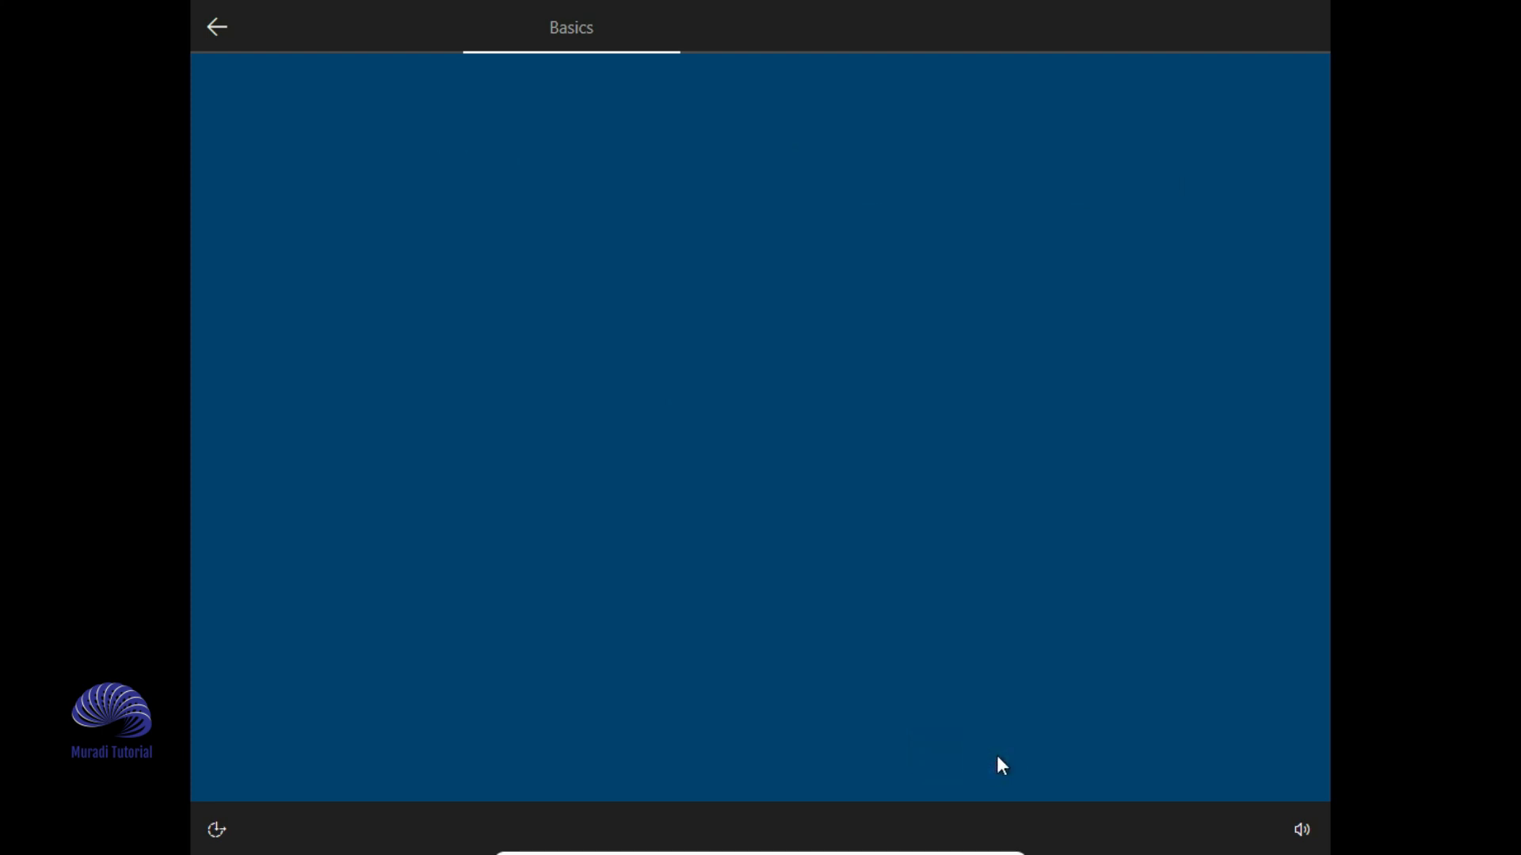
{"action": "scroll", "coordinate": [825, 429], "scroll_direction": "down", "scroll_amount": 20}
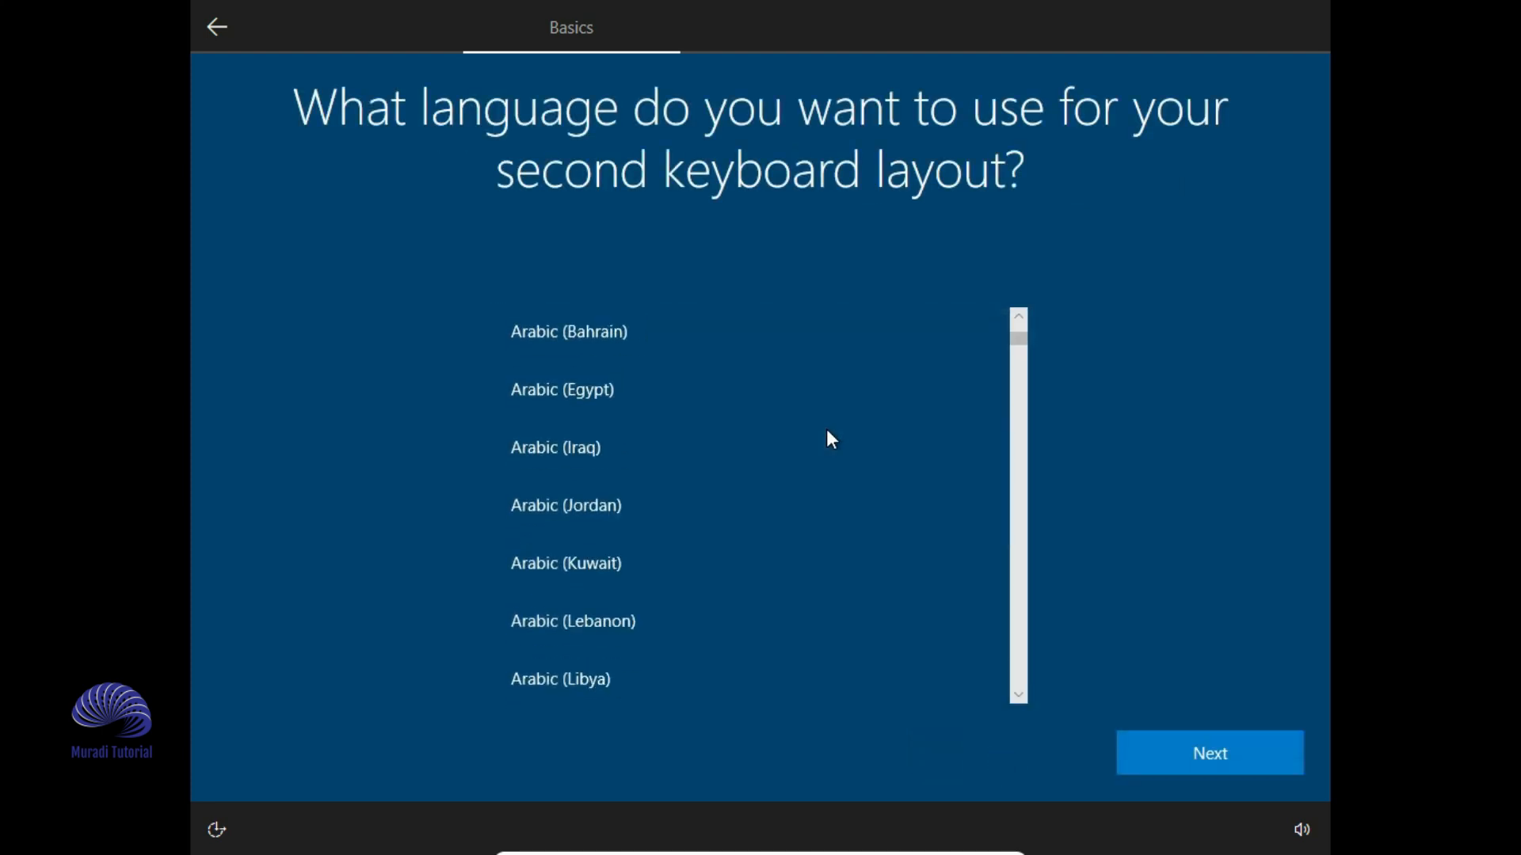
{"action": "scroll", "coordinate": [825, 429], "scroll_direction": "up", "scroll_amount": 15}
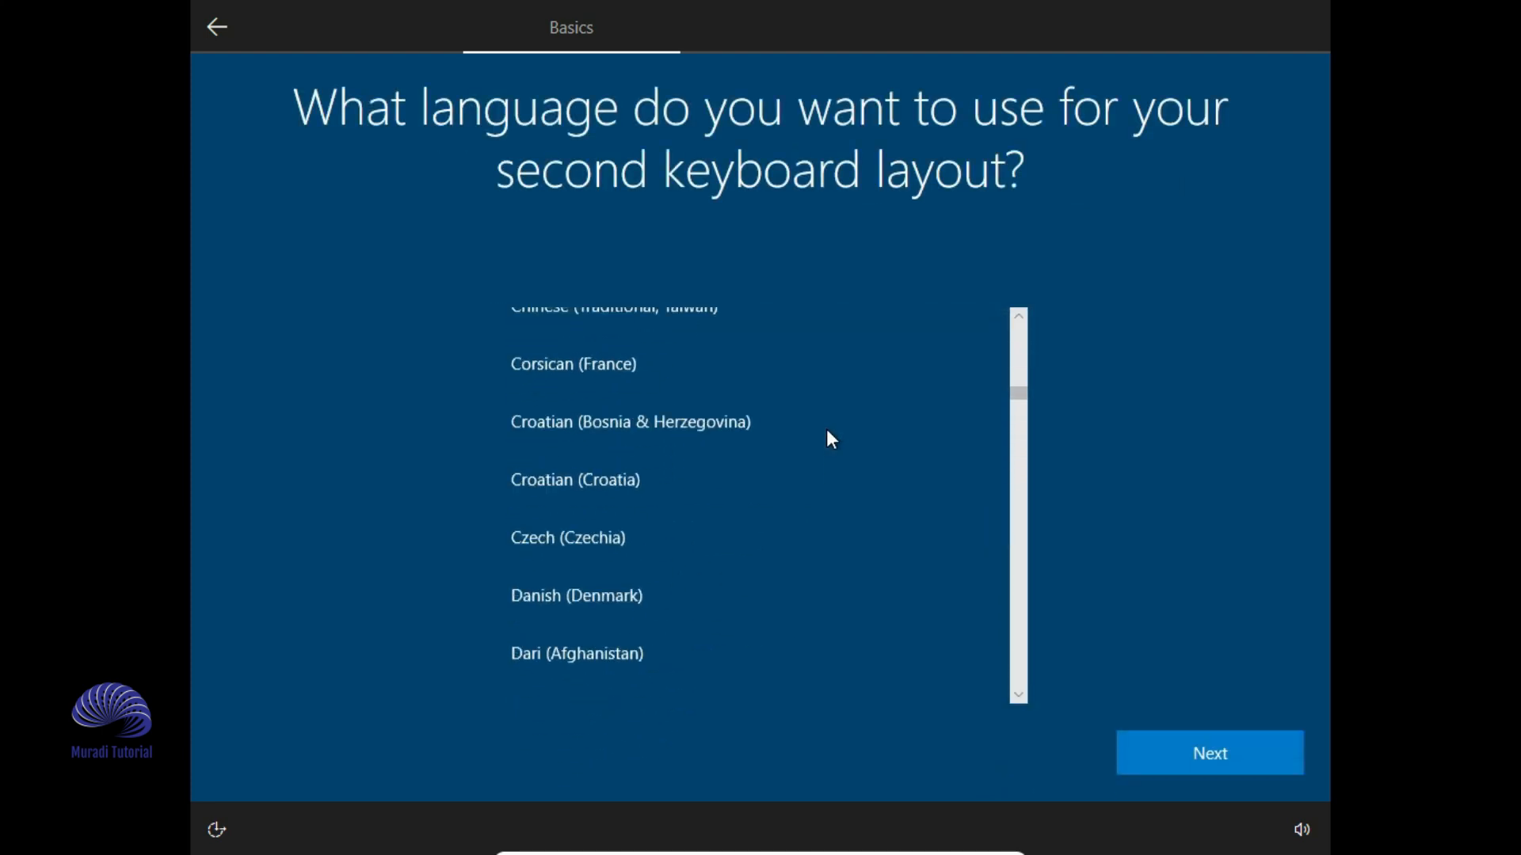
{"action": "scroll", "coordinate": [822, 434], "scroll_direction": "down", "scroll_amount": 5}
{"action": "left_click", "coordinate": [607, 617]}
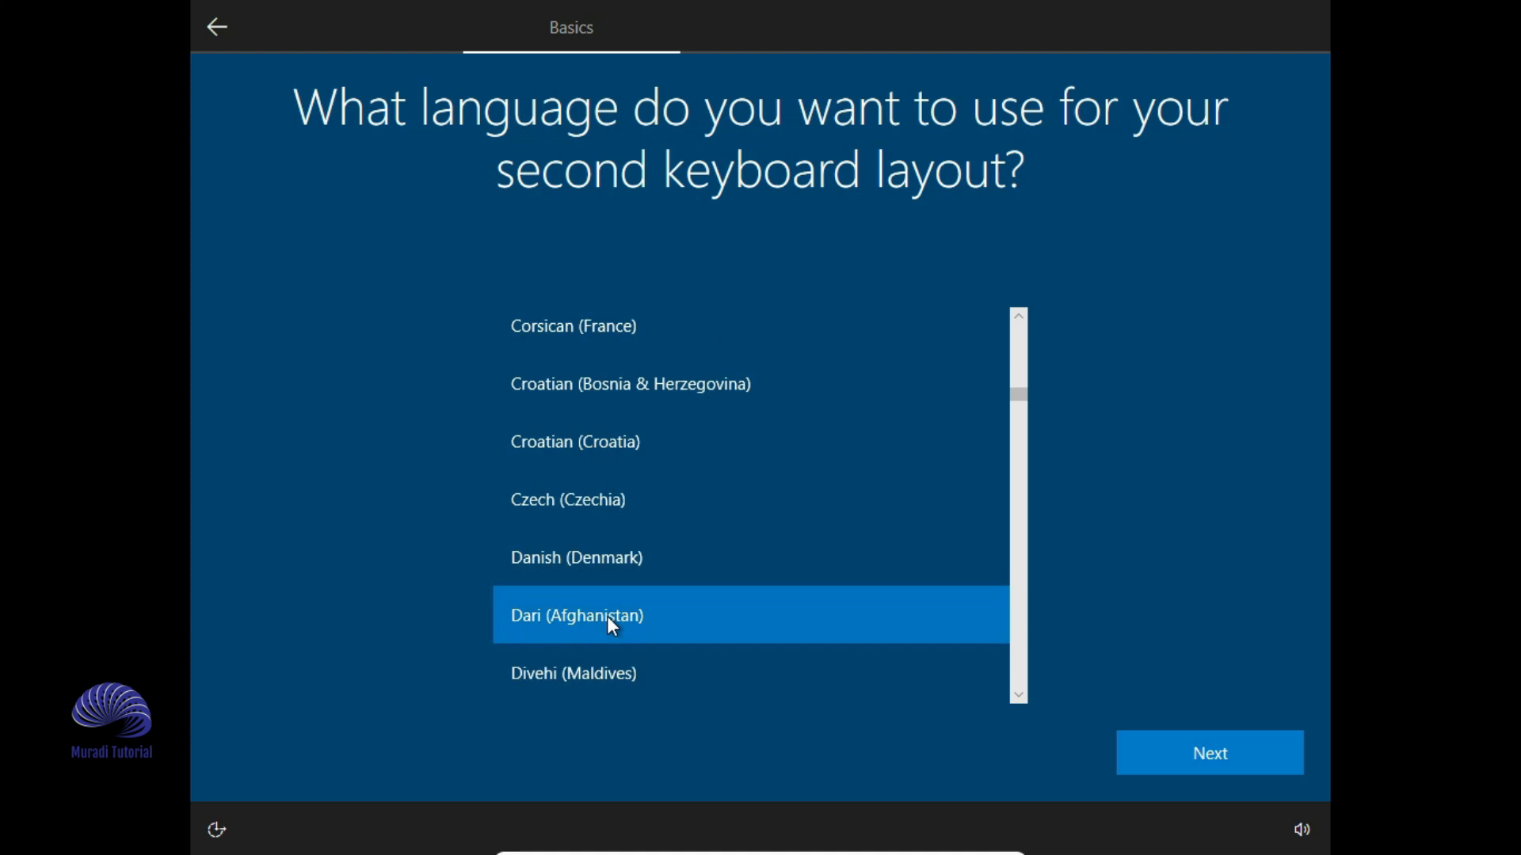
{"action": "left_click", "coordinate": [1223, 765]}
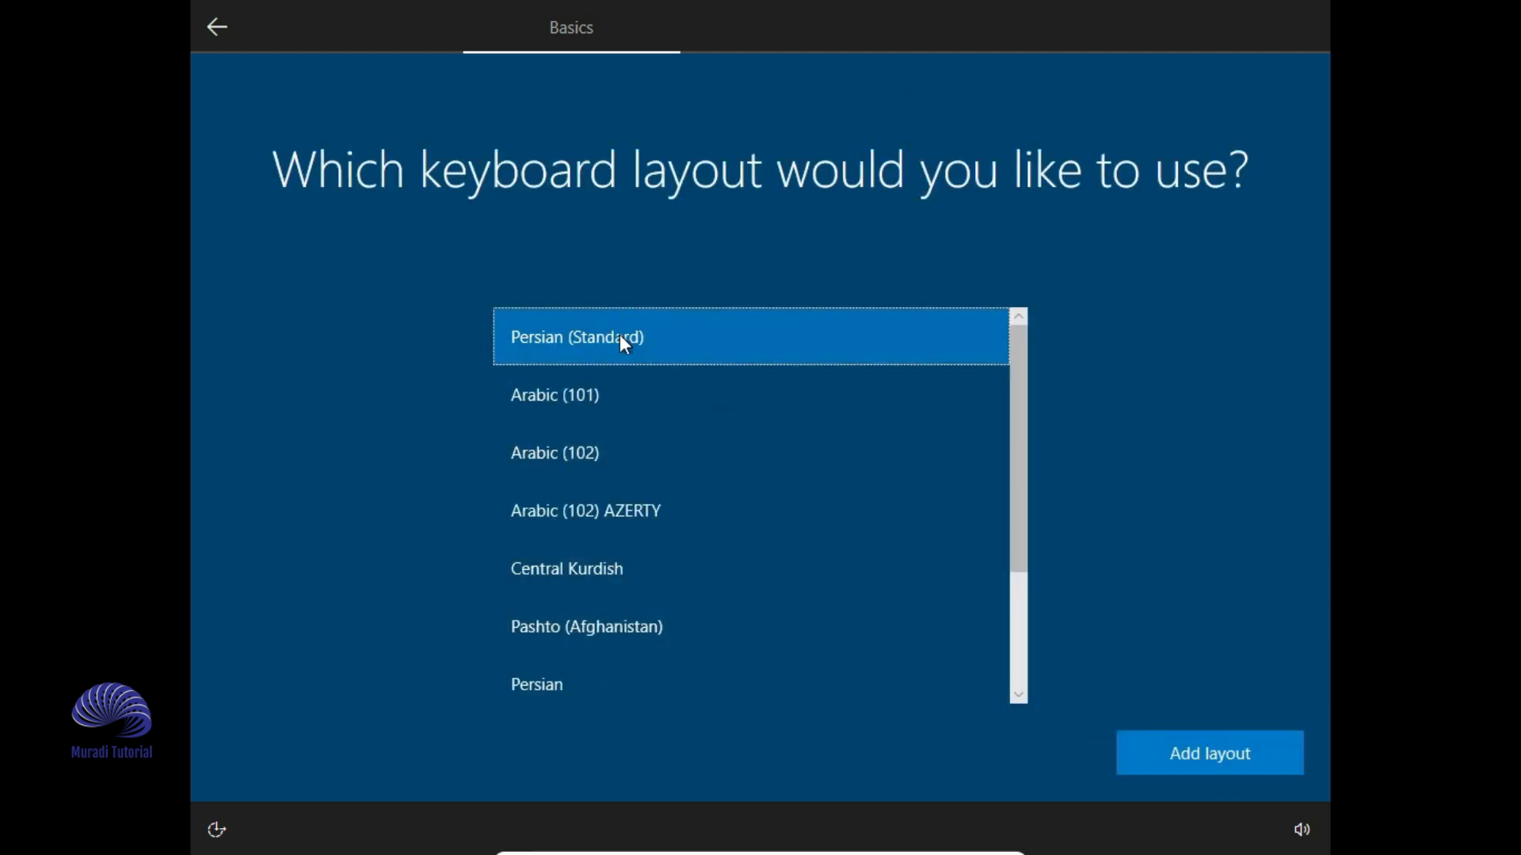
{"action": "left_click", "coordinate": [1204, 749]}
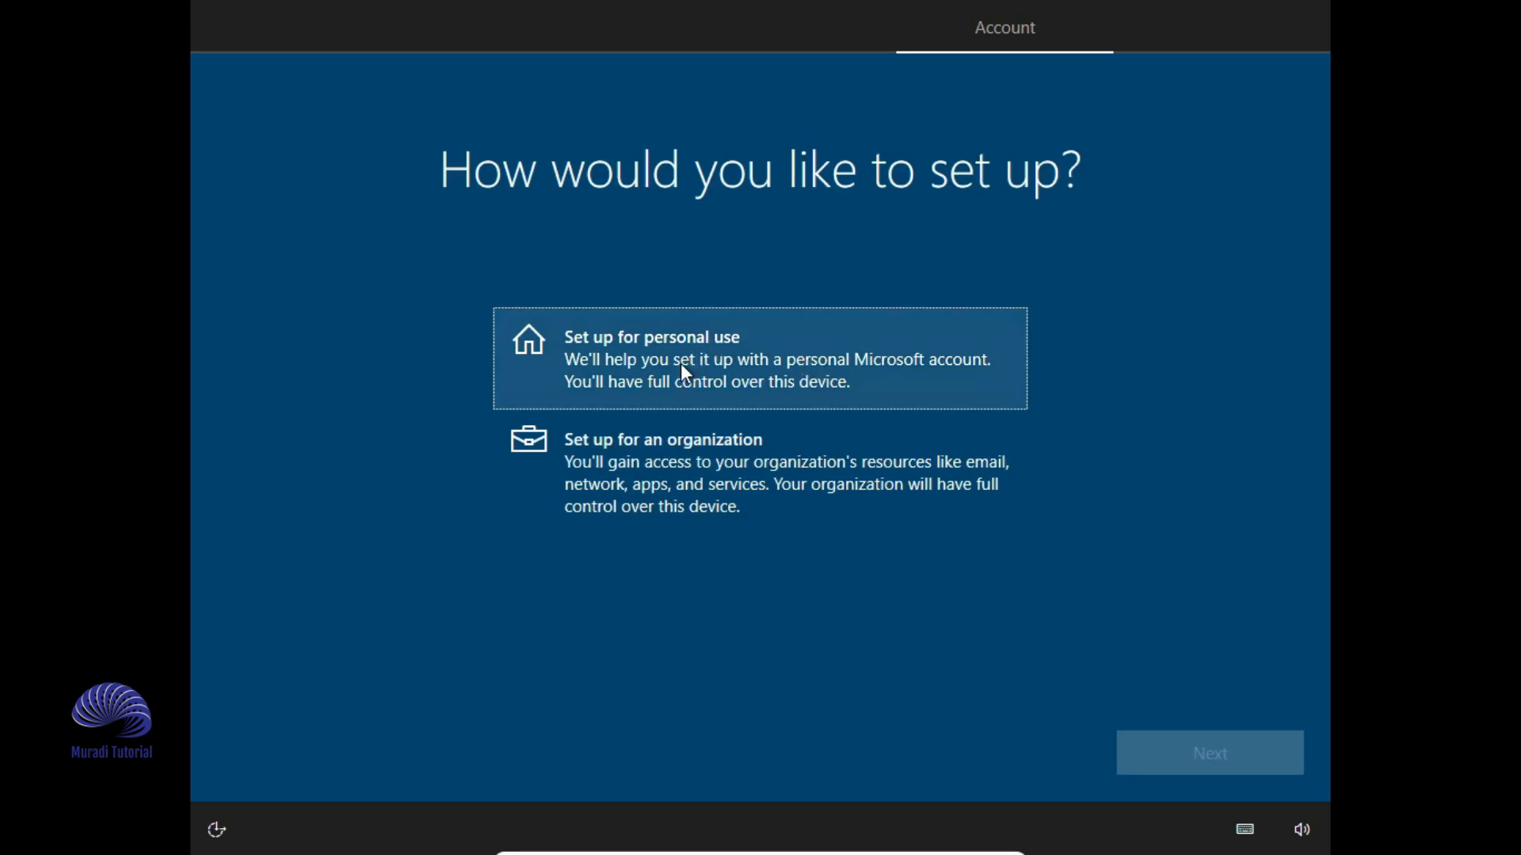
- Choose personal-use setup and sign in with the Microsoft account e-mail and password
{"action": "left_click", "coordinate": [723, 374]}
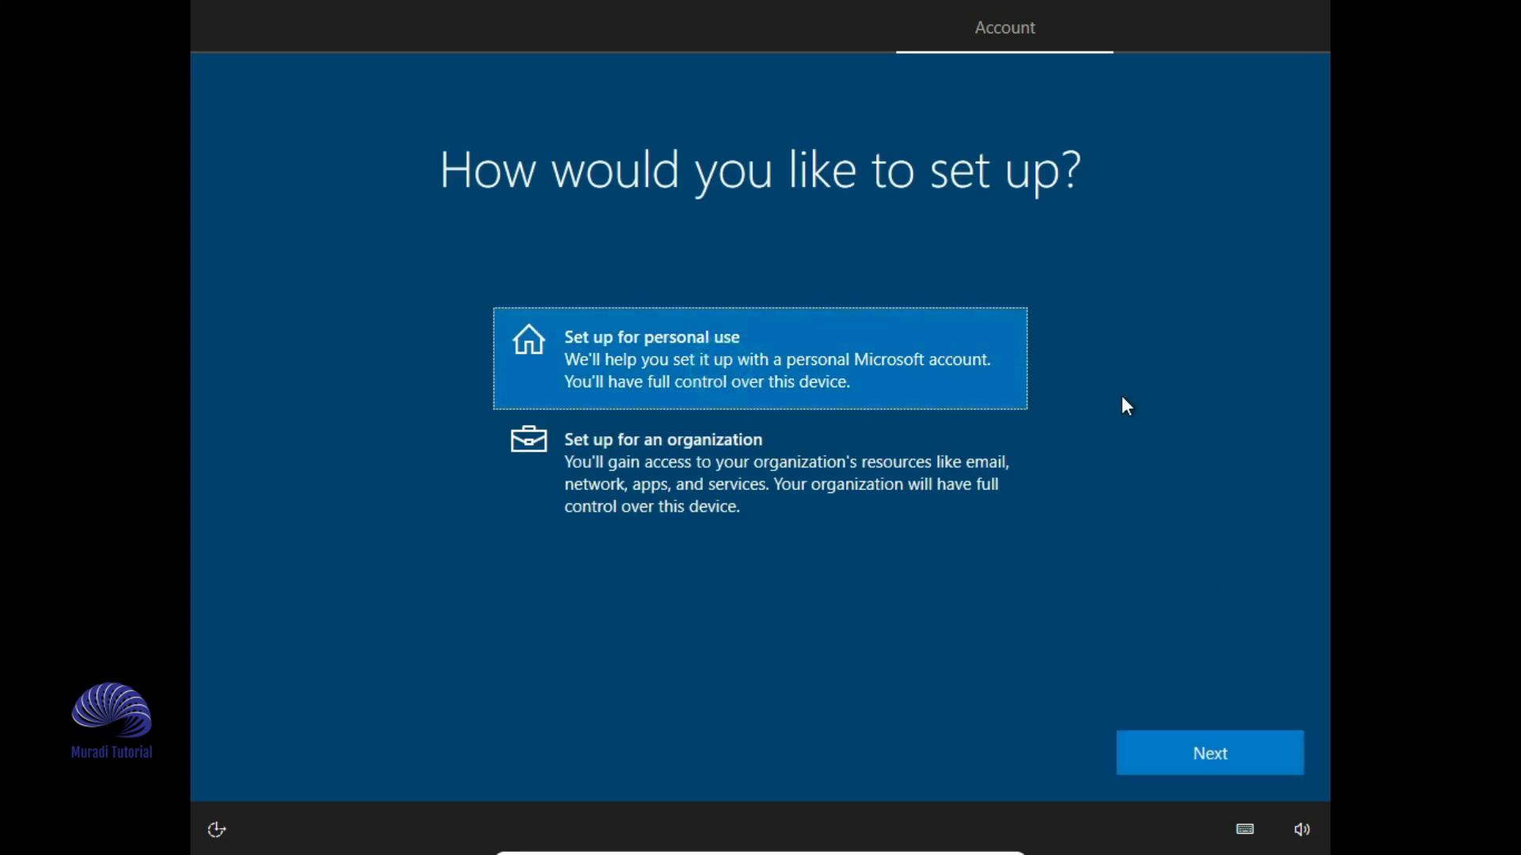
{"action": "left_click", "coordinate": [1185, 756]}
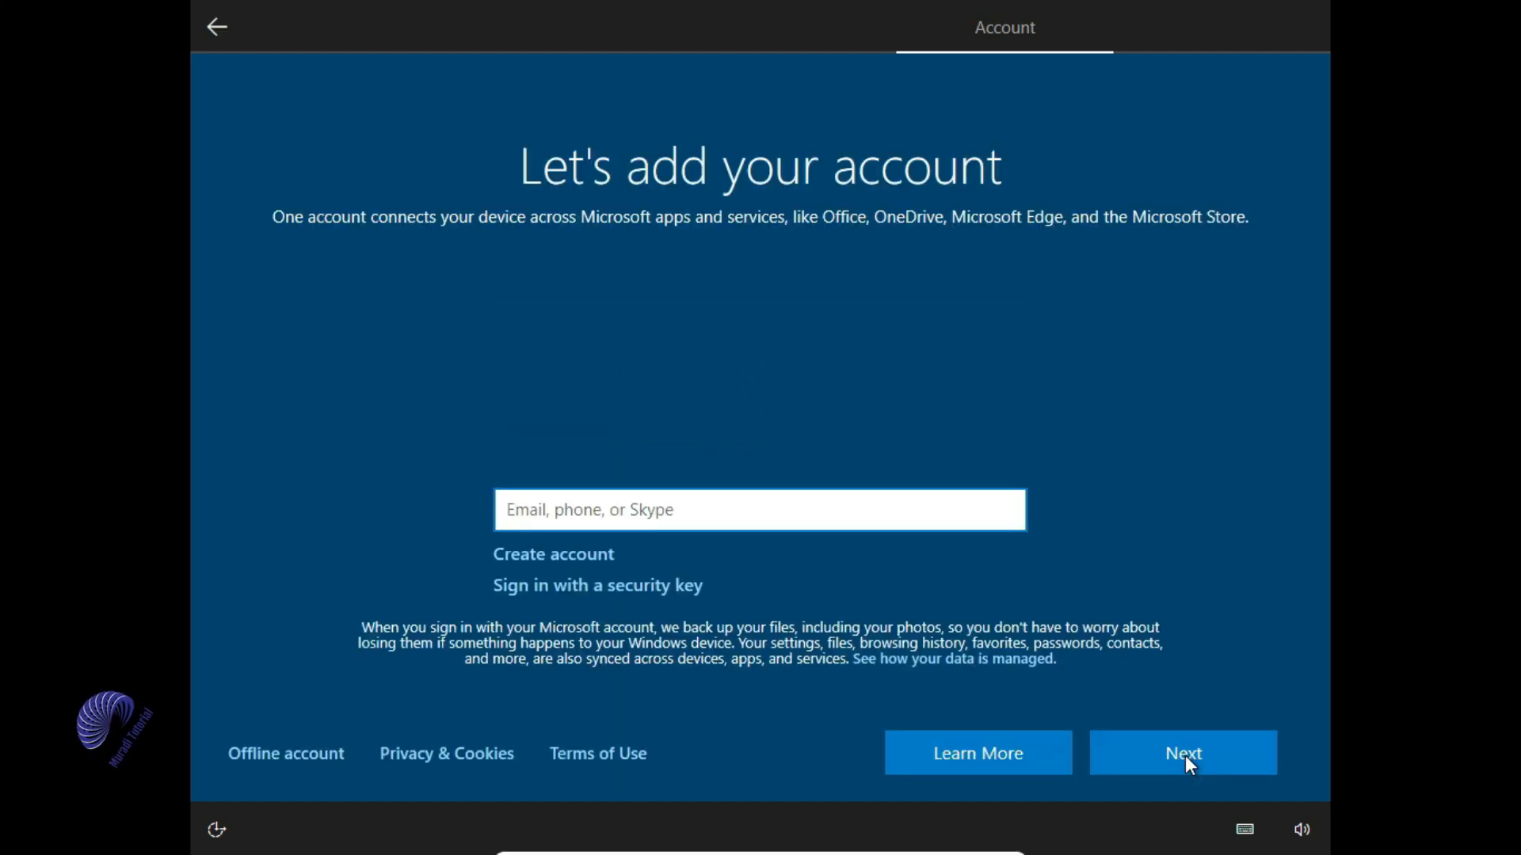
{"action": "left_click", "coordinate": [656, 516]}
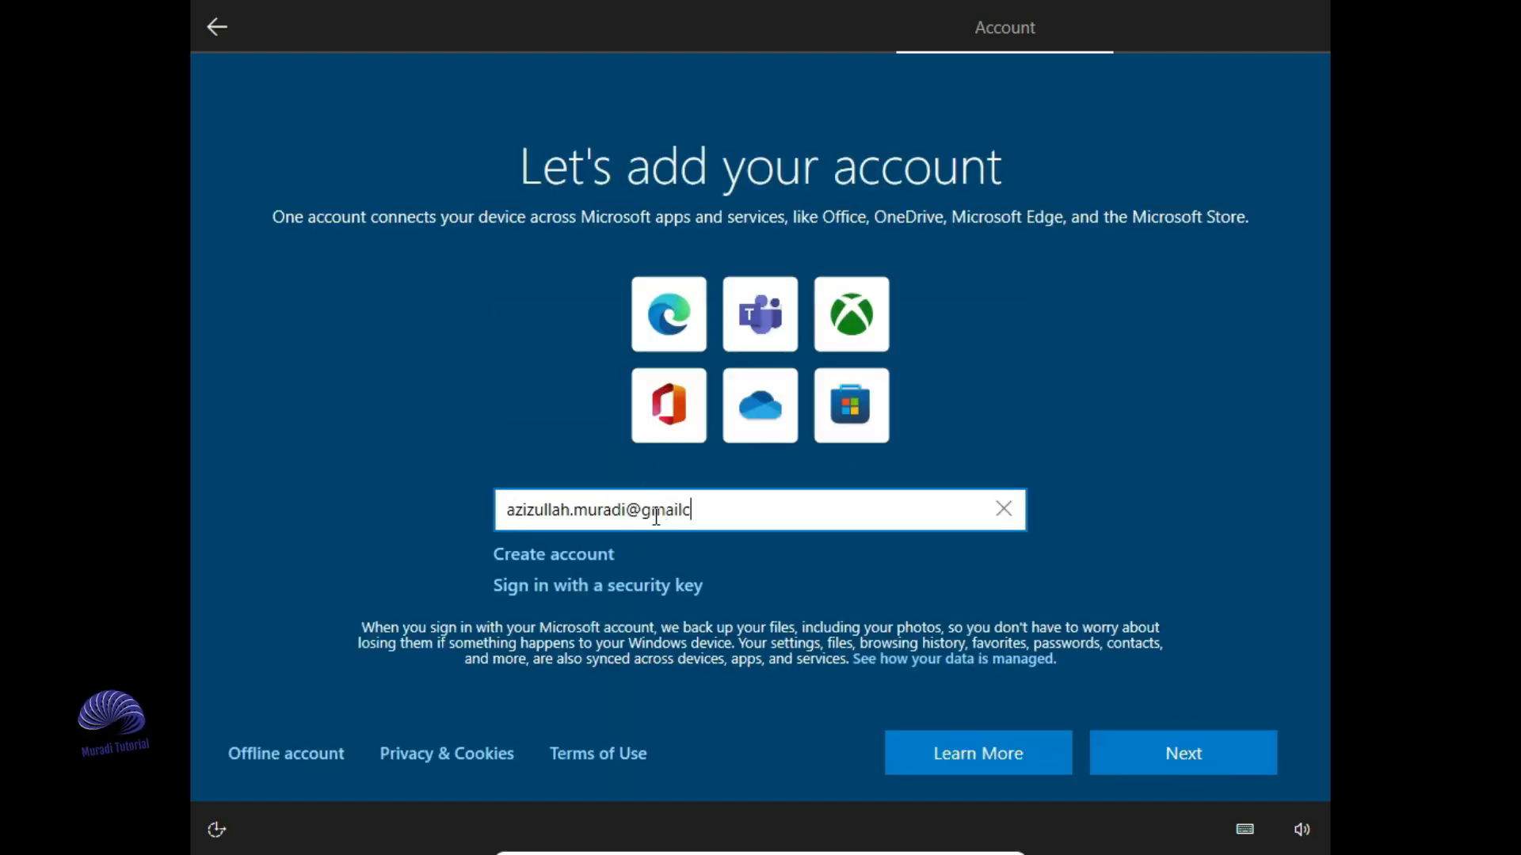
{"action": "left_click", "coordinate": [1184, 753]}
{"action": "type", "text": "1234"}
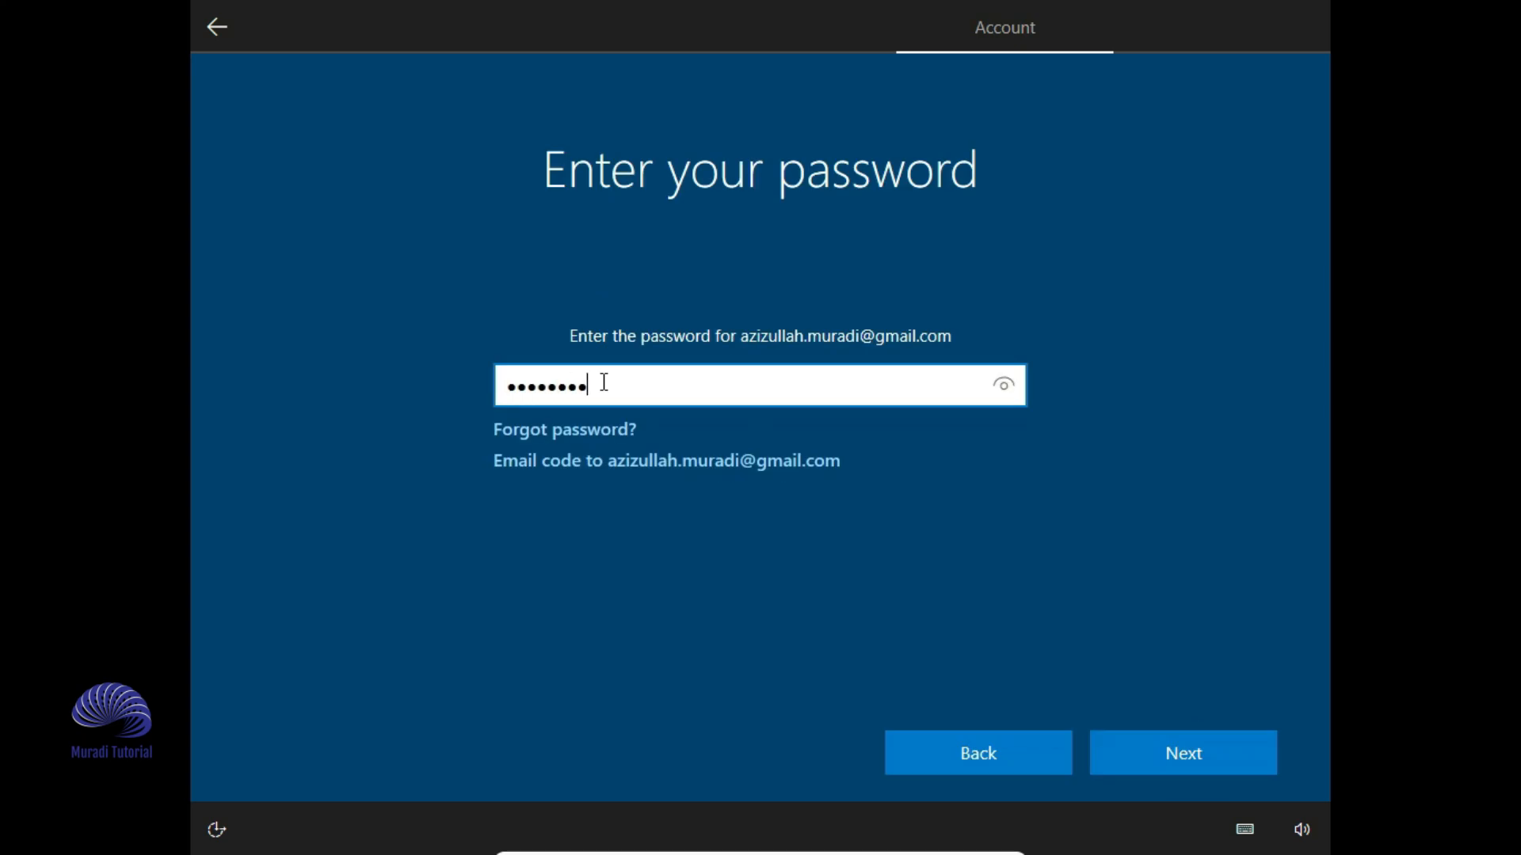
{"action": "key", "text": "Return"}
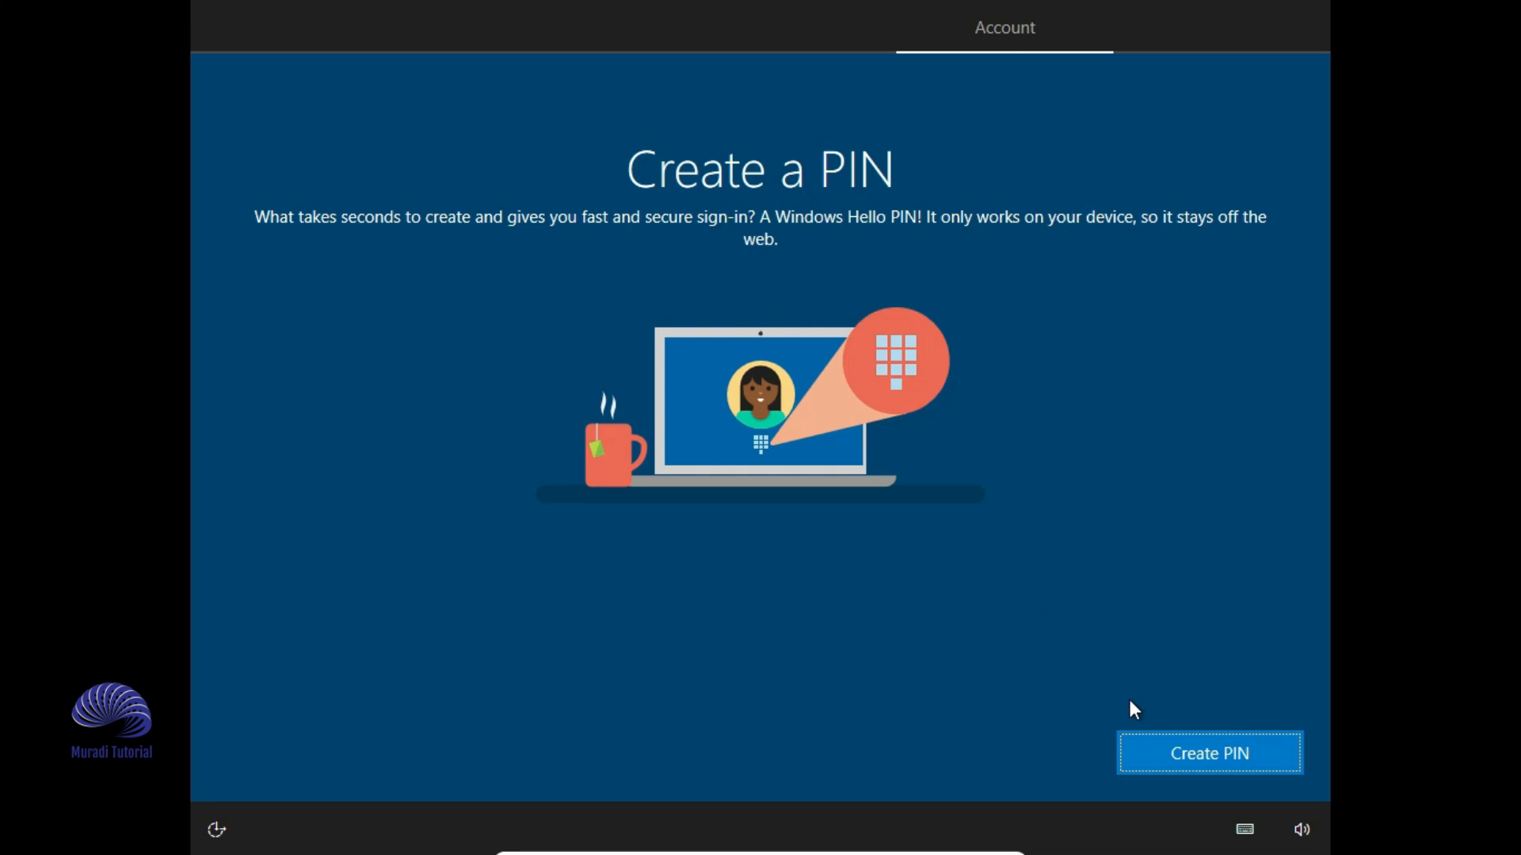
- Create a five-digit sign-in PIN, entering it twice to confirm
{"action": "left_click", "coordinate": [1180, 753]}
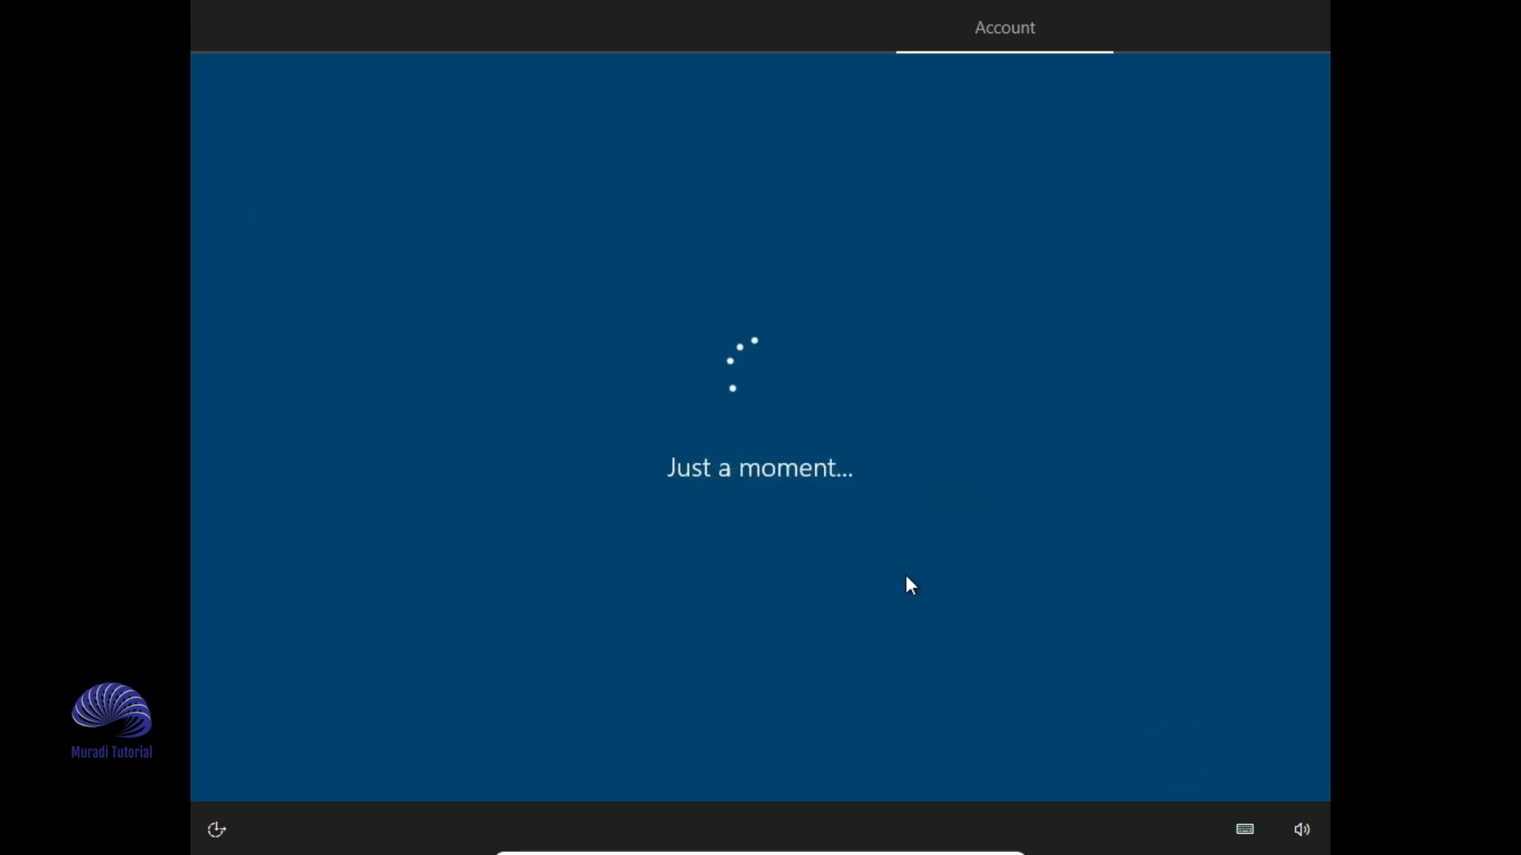
{"action": "type", "text": "12345"}
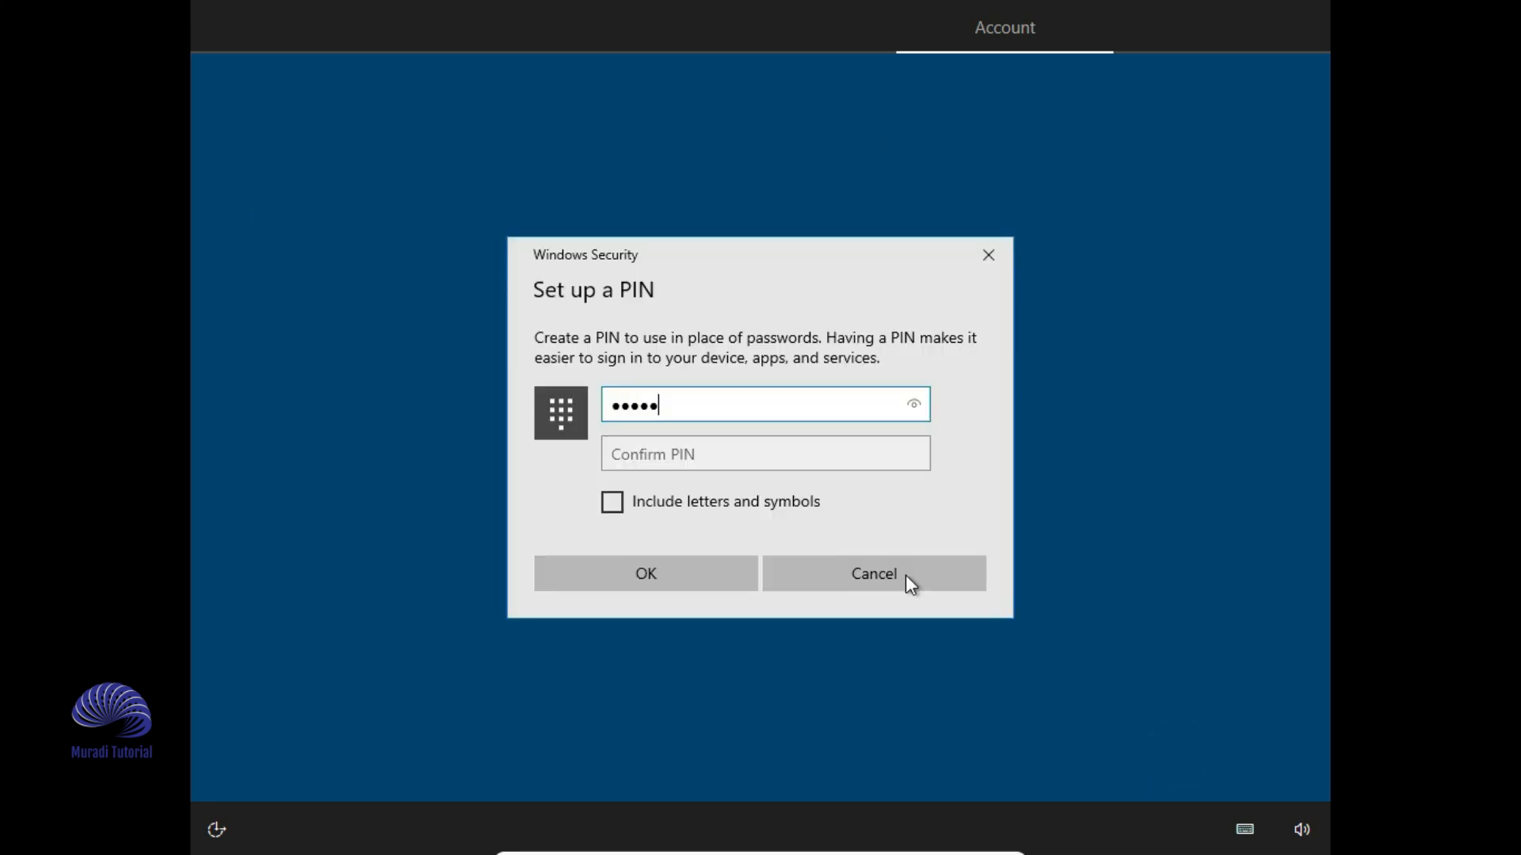
{"action": "key", "text": "Tab"}
{"action": "type", "text": "12345"}
{"action": "left_click", "coordinate": [687, 573]}
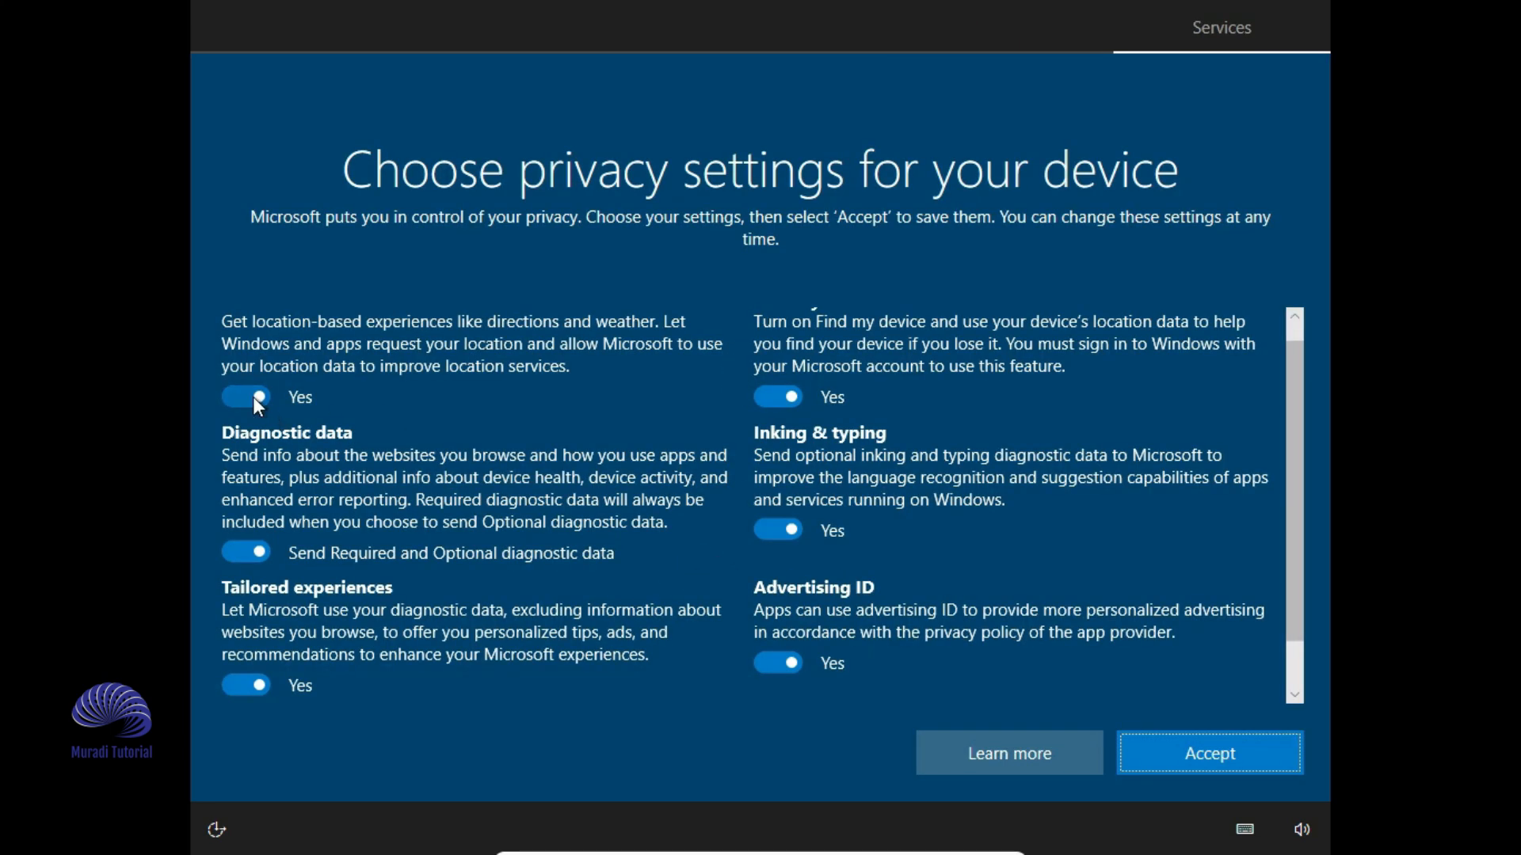
- Switch all six privacy options to No and accept
{"action": "left_click", "coordinate": [255, 398]}
{"action": "left_click", "coordinate": [254, 552]}
{"action": "left_click", "coordinate": [258, 684]}
{"action": "left_click", "coordinate": [784, 400]}
{"action": "left_click", "coordinate": [788, 507]}
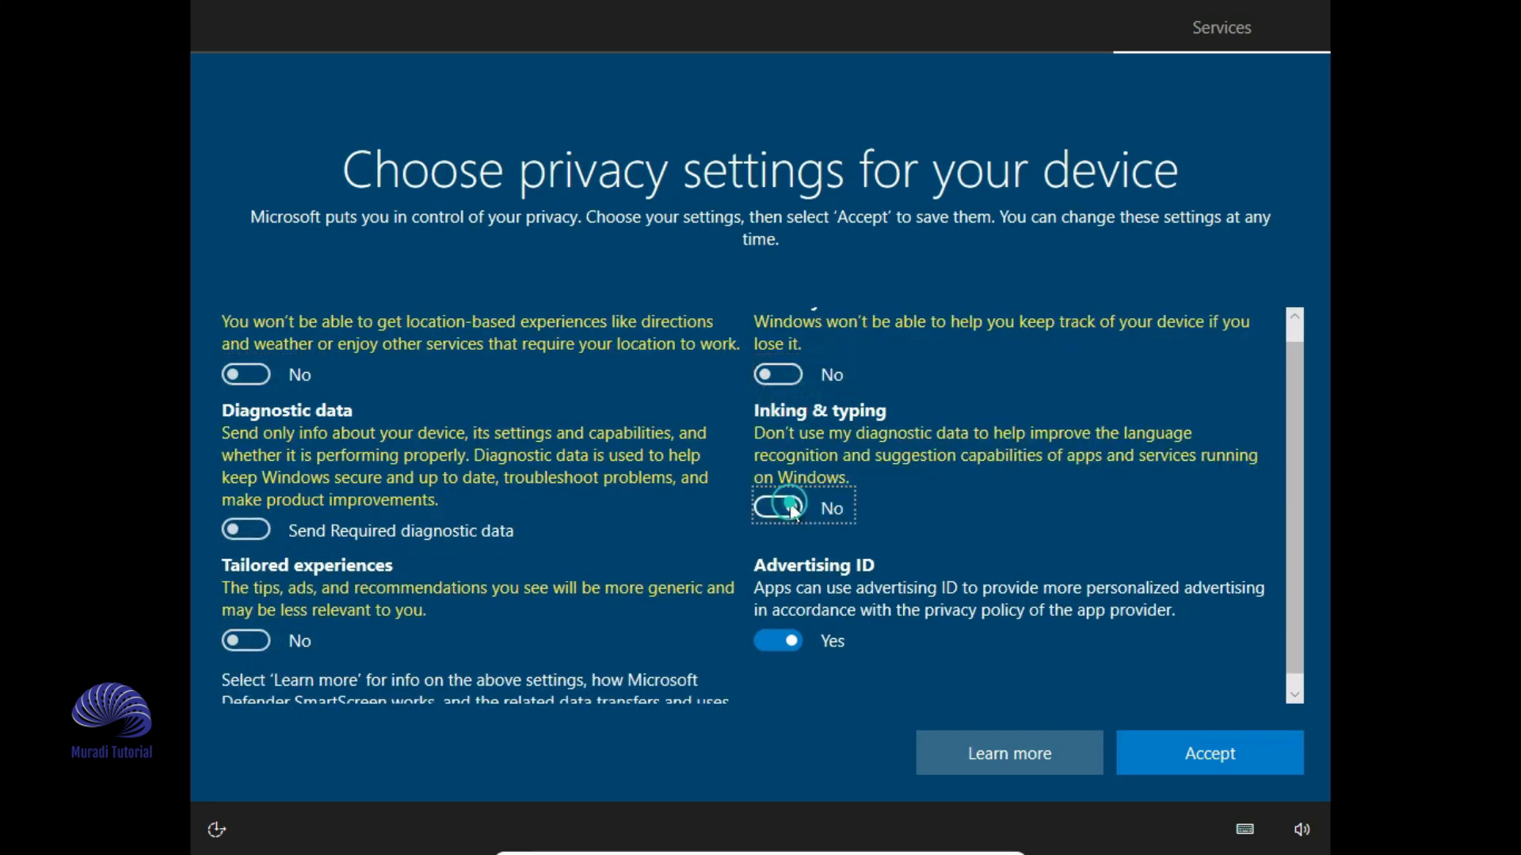
{"action": "left_click", "coordinate": [796, 642]}
{"action": "left_click", "coordinate": [1210, 752]}
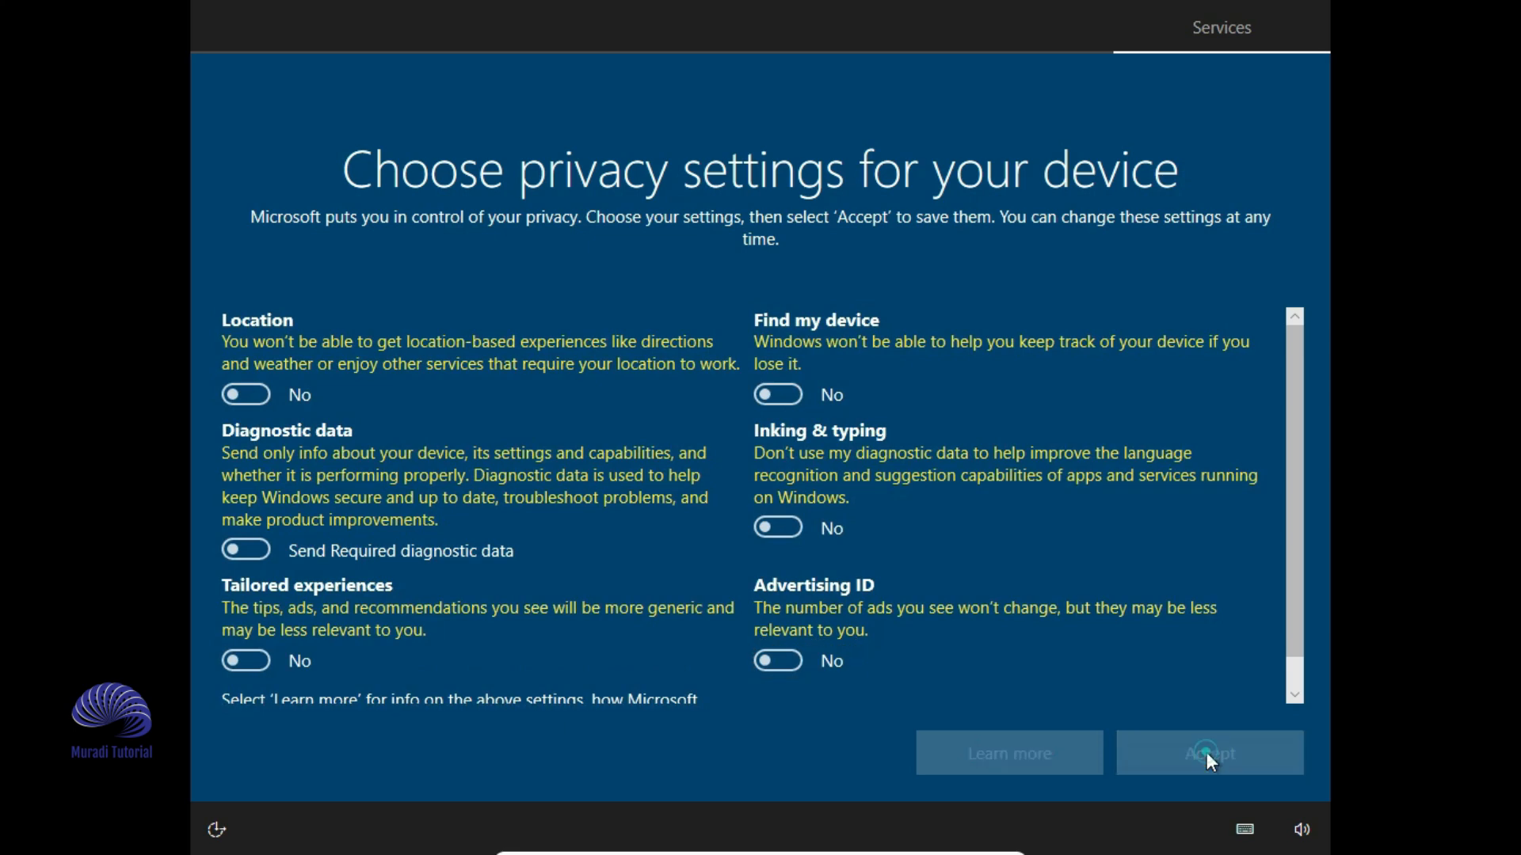
- Pick Entertainment and School as device uses, then decline phone linking and Cortana
{"action": "left_click", "coordinate": [733, 346]}
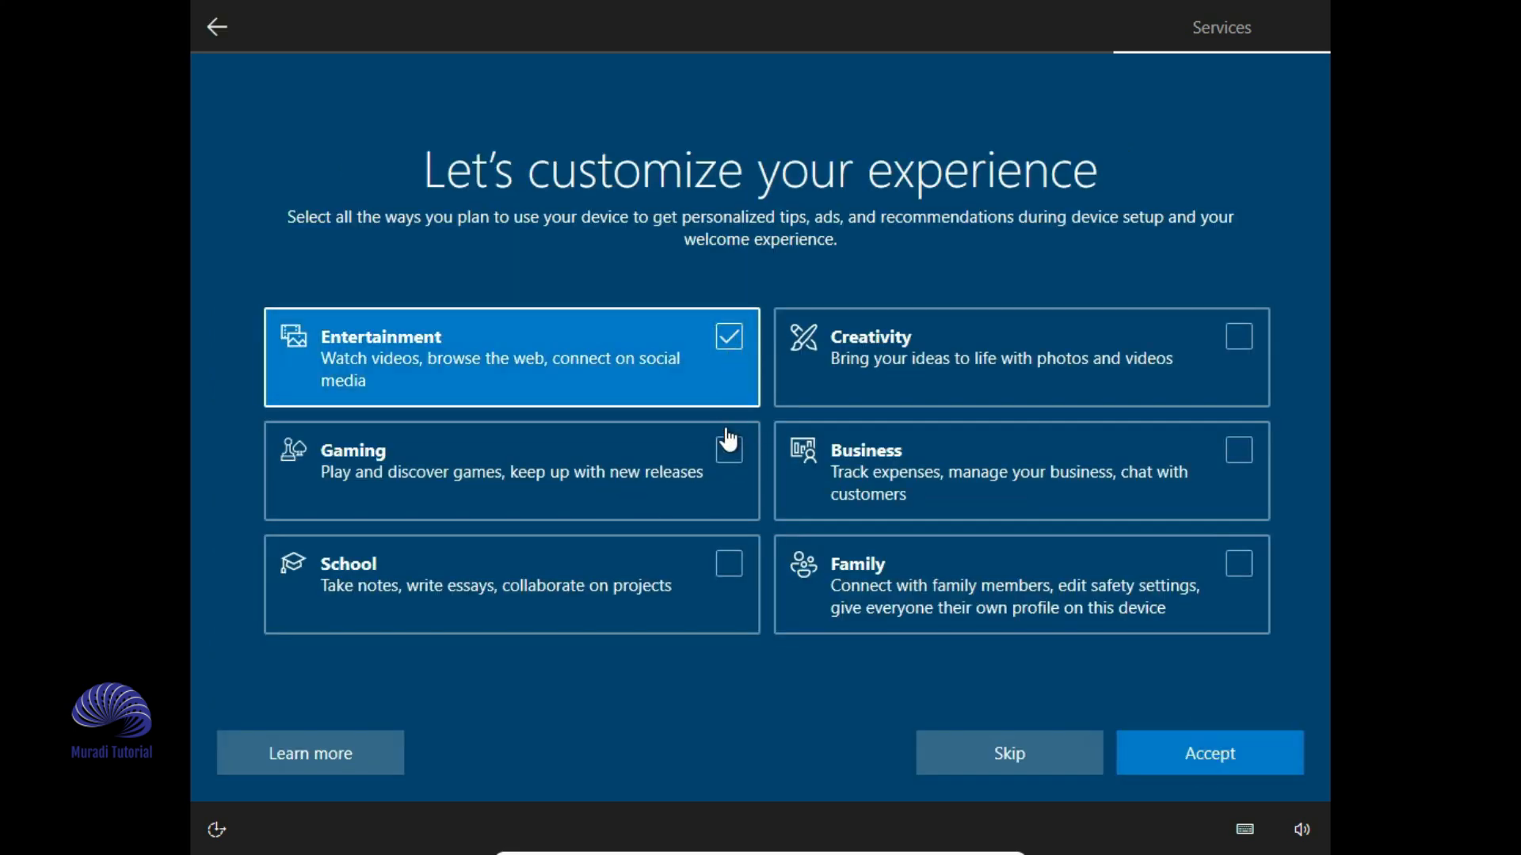
{"action": "left_click", "coordinate": [738, 586]}
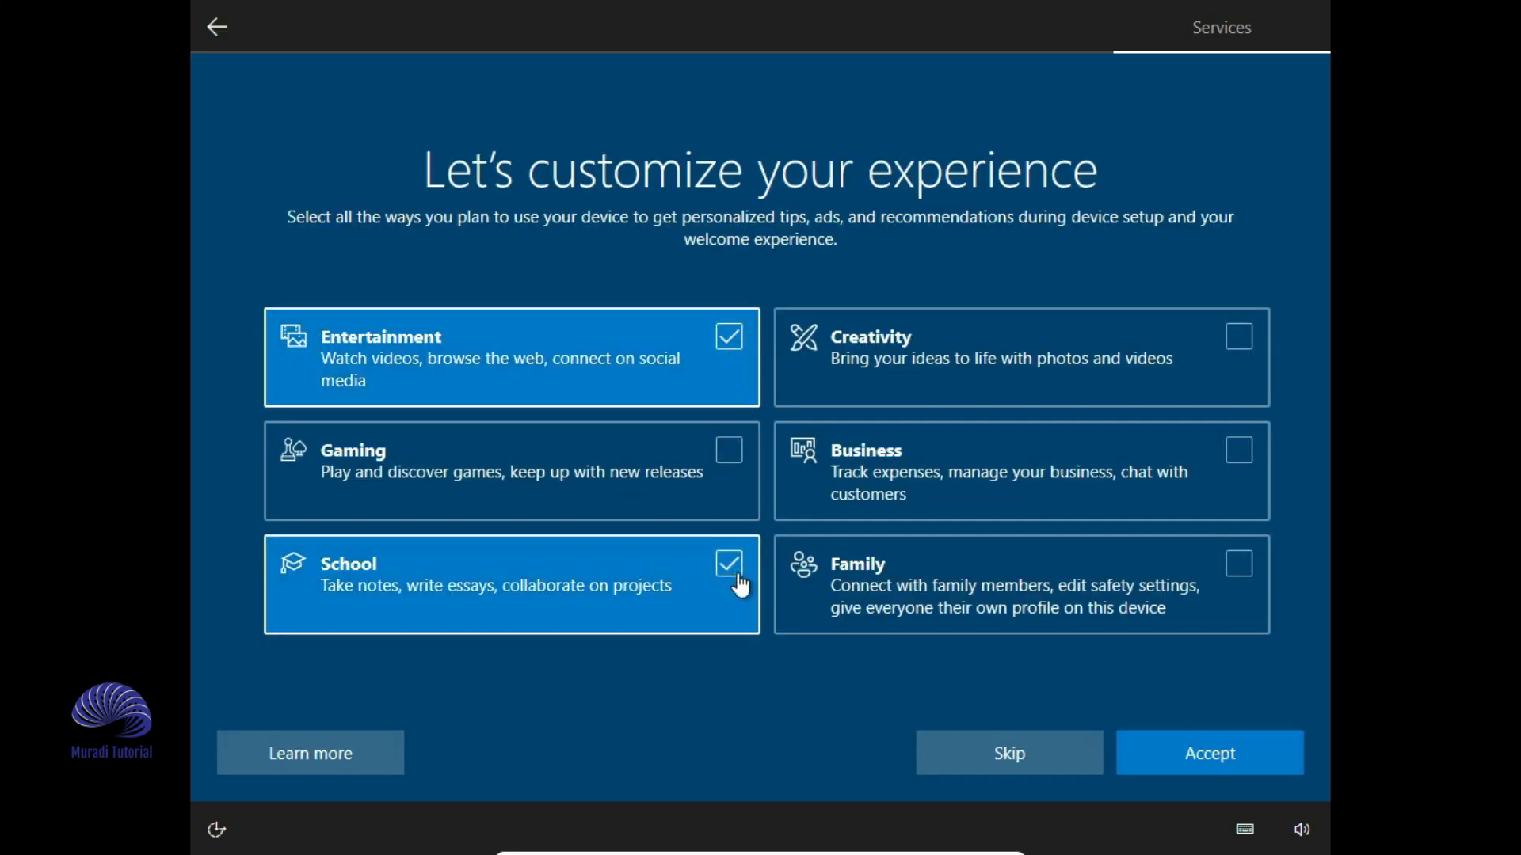
{"action": "left_click", "coordinate": [1209, 772]}
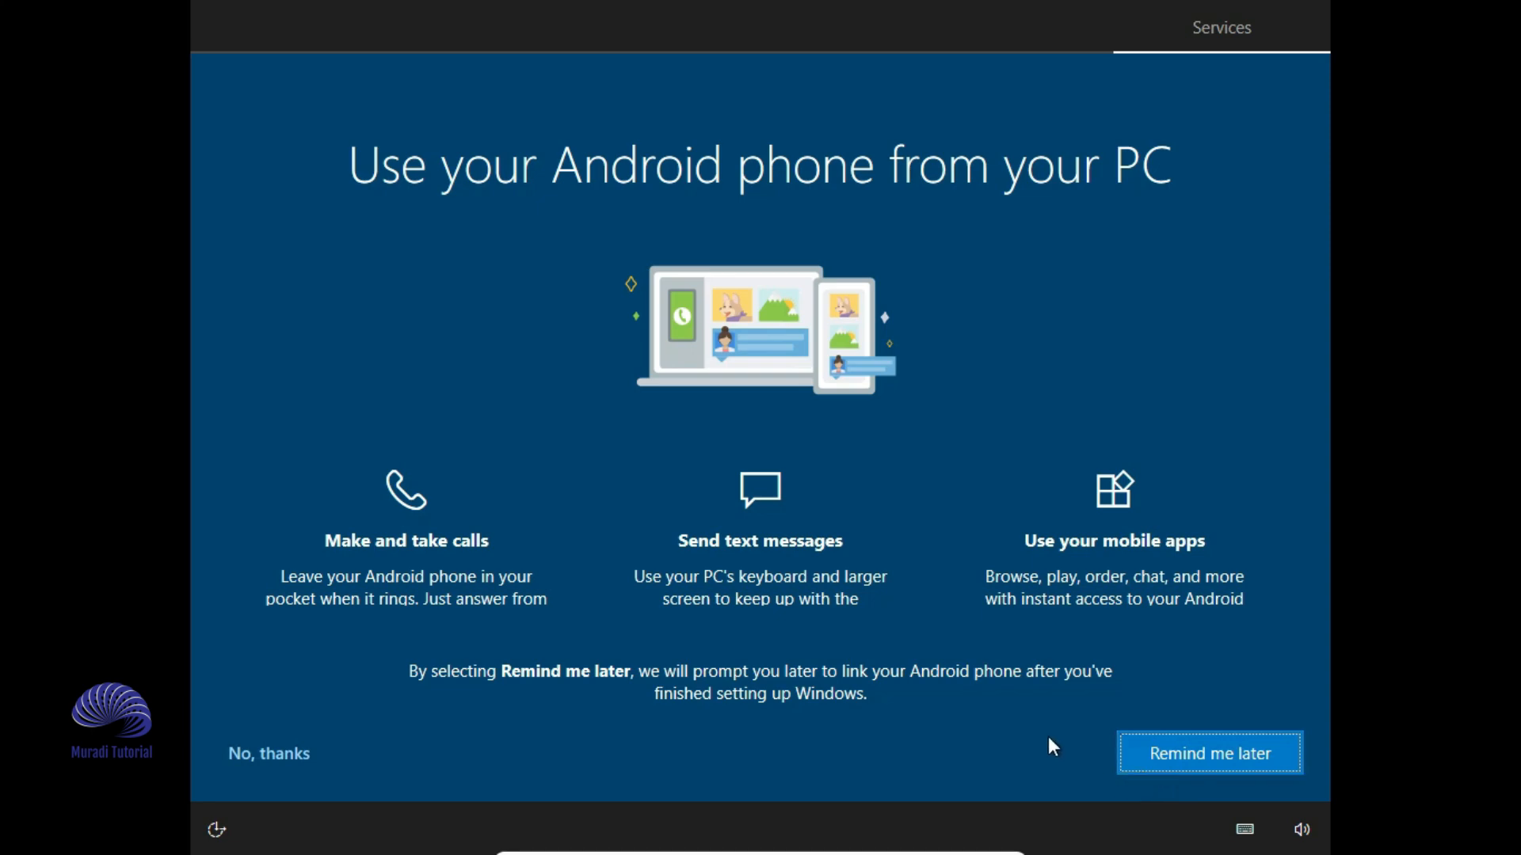
{"action": "left_click", "coordinate": [273, 753]}
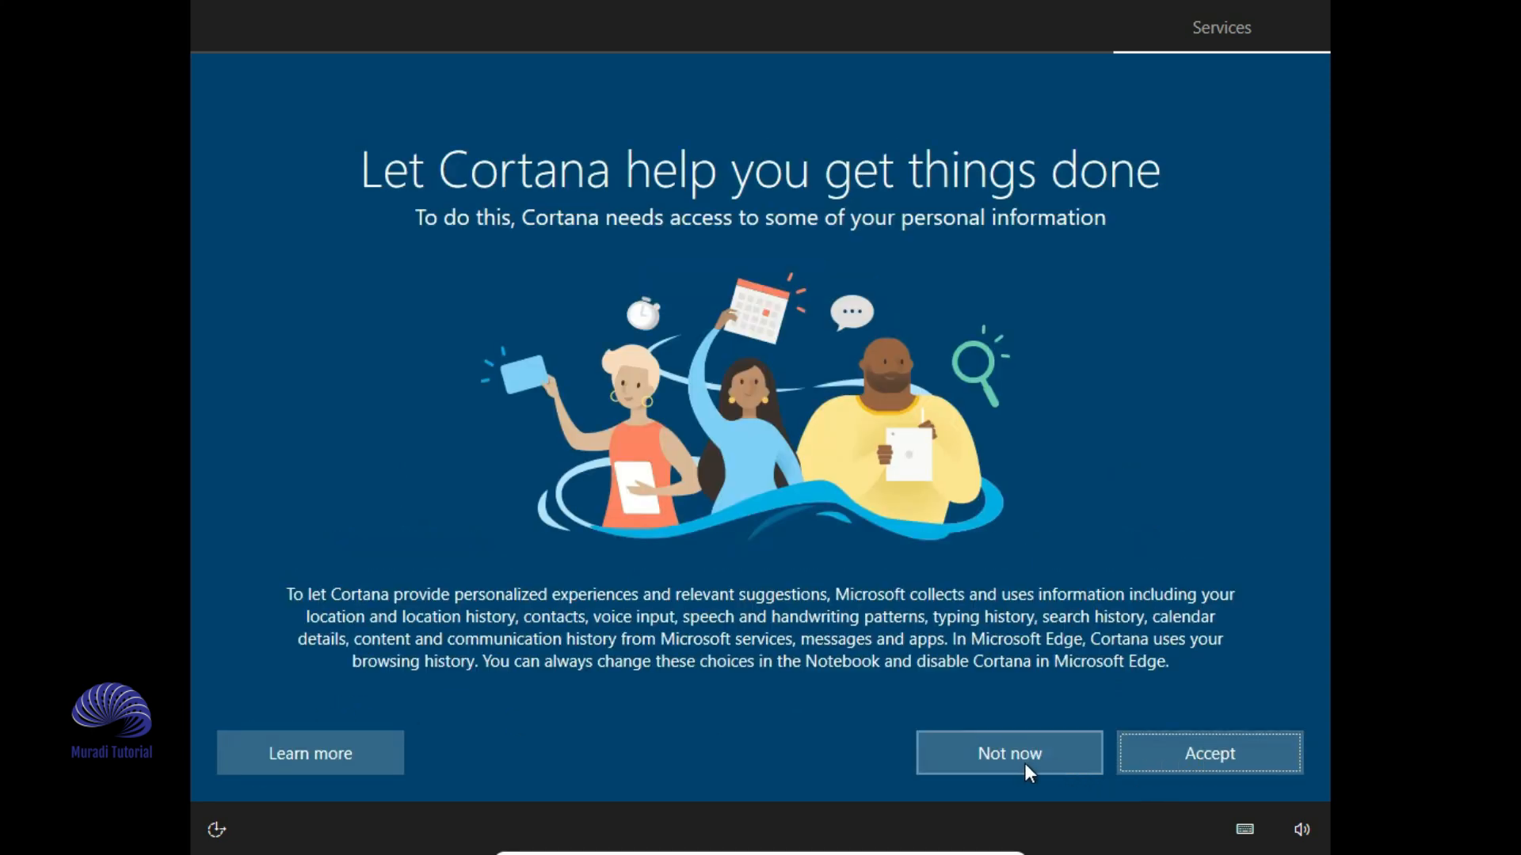
{"action": "left_click", "coordinate": [1014, 765]}
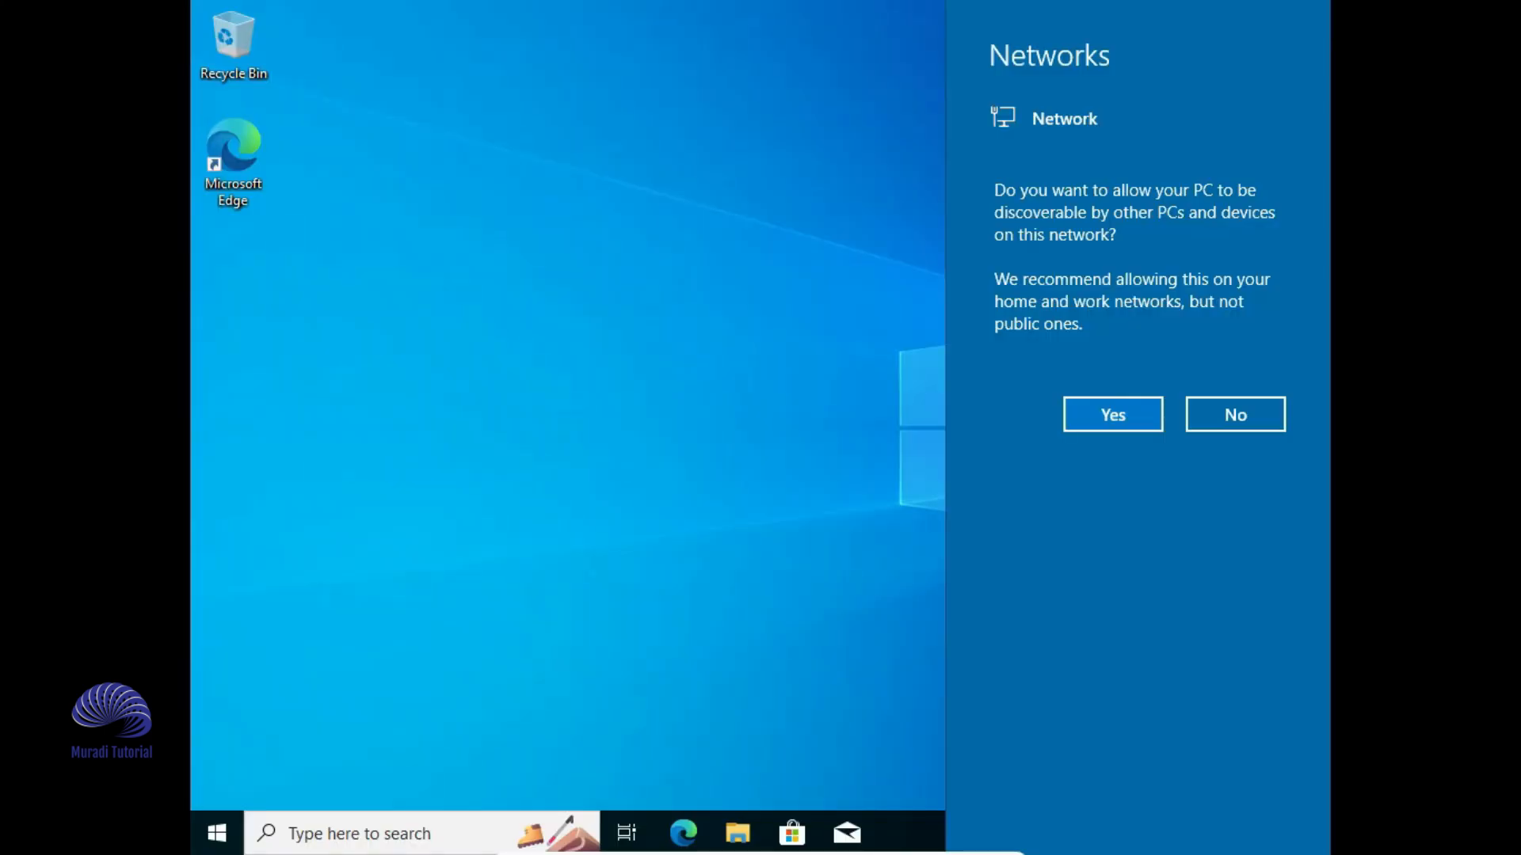
- Decline network discovery in the Networks prompt and return the VM from full-screen to a window
{"action": "left_click", "coordinate": [1237, 420]}
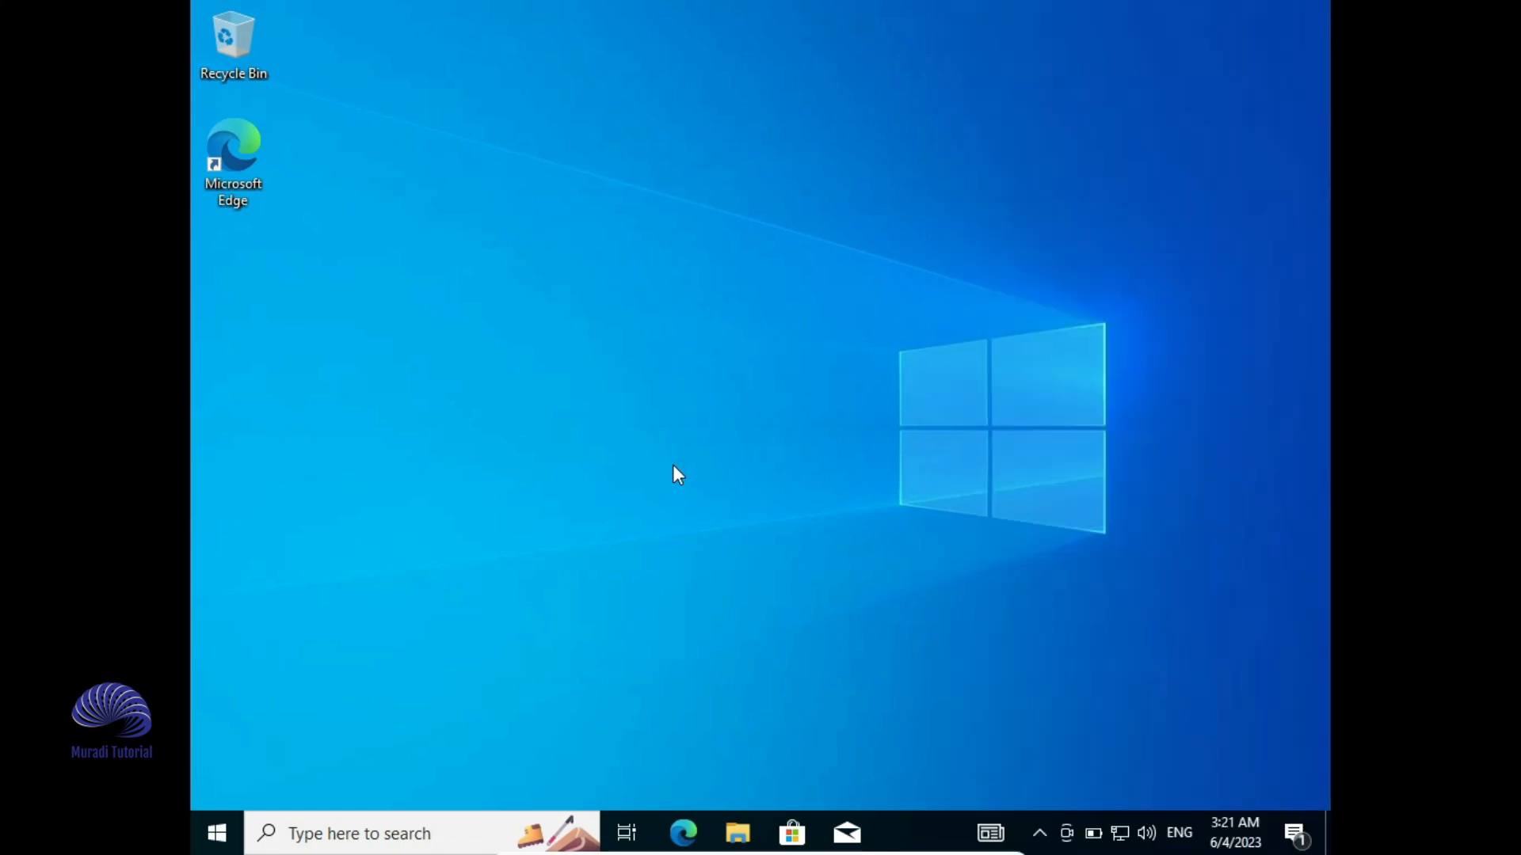
{"action": "left_click", "coordinate": [986, 844]}
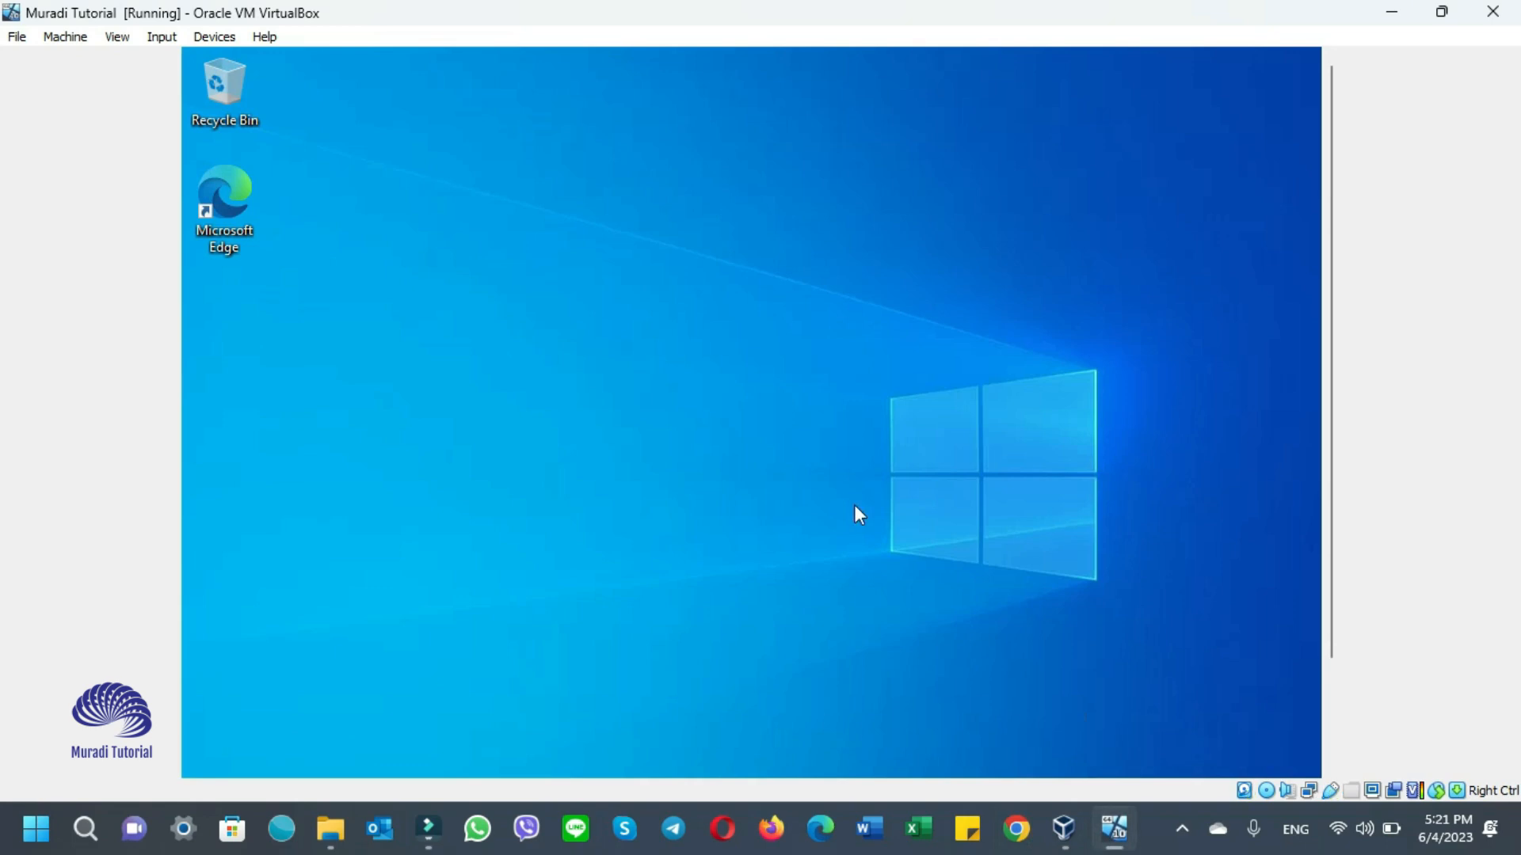
- Close the VM window and confirm powering off the machine
{"action": "left_click", "coordinate": [1486, 17]}
{"action": "left_click", "coordinate": [668, 468]}
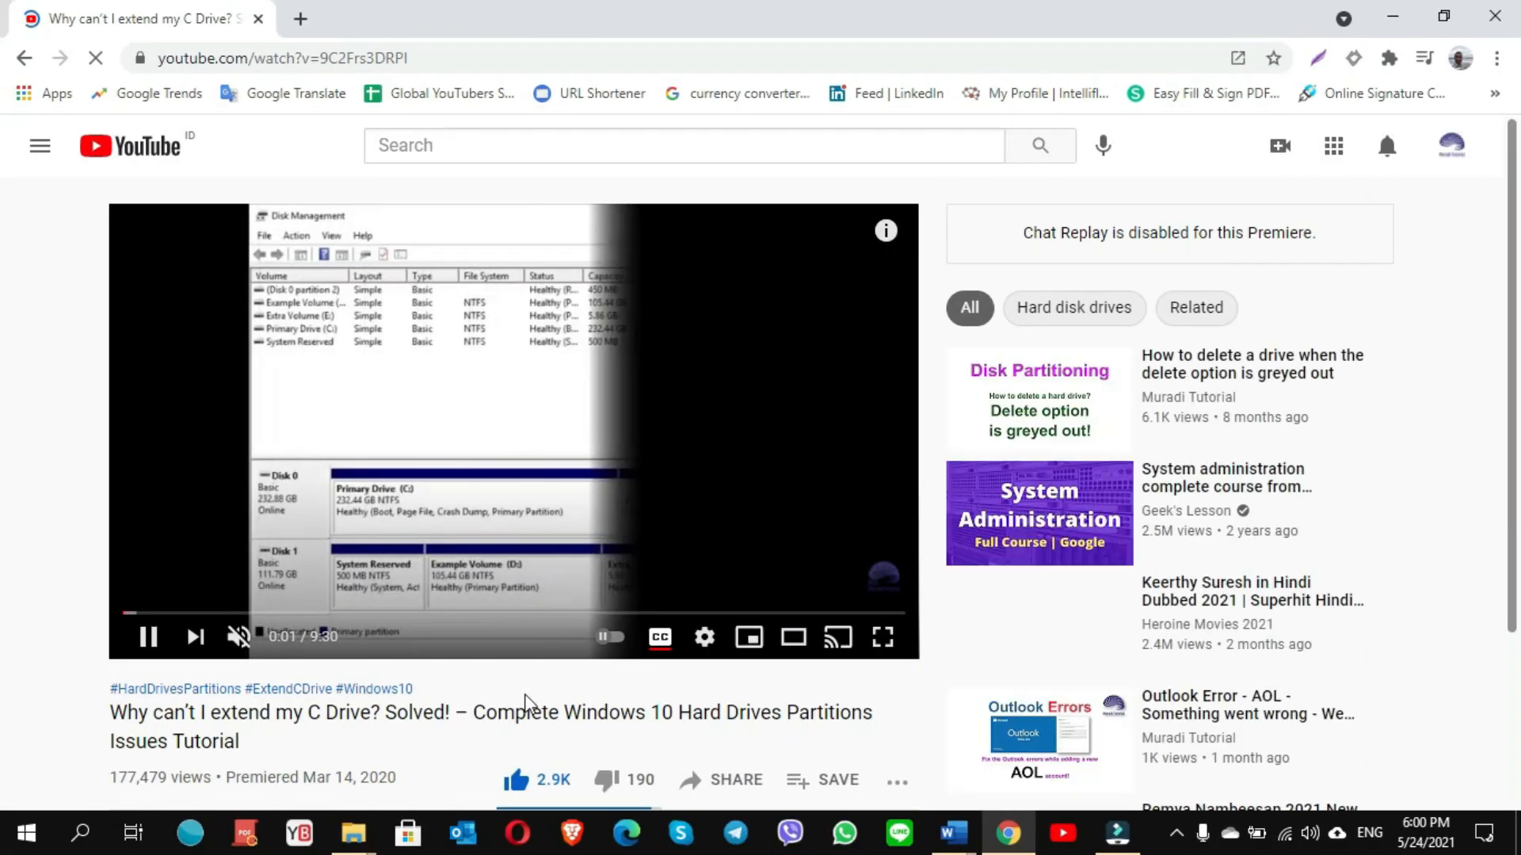
- Scroll through the video's comments, then open the uploader's channel page from its avatar
{"action": "scroll", "coordinate": [531, 703], "scroll_direction": "down", "scroll_amount": 4}
{"action": "scroll", "coordinate": [530, 703], "scroll_direction": "down", "scroll_amount": 9}
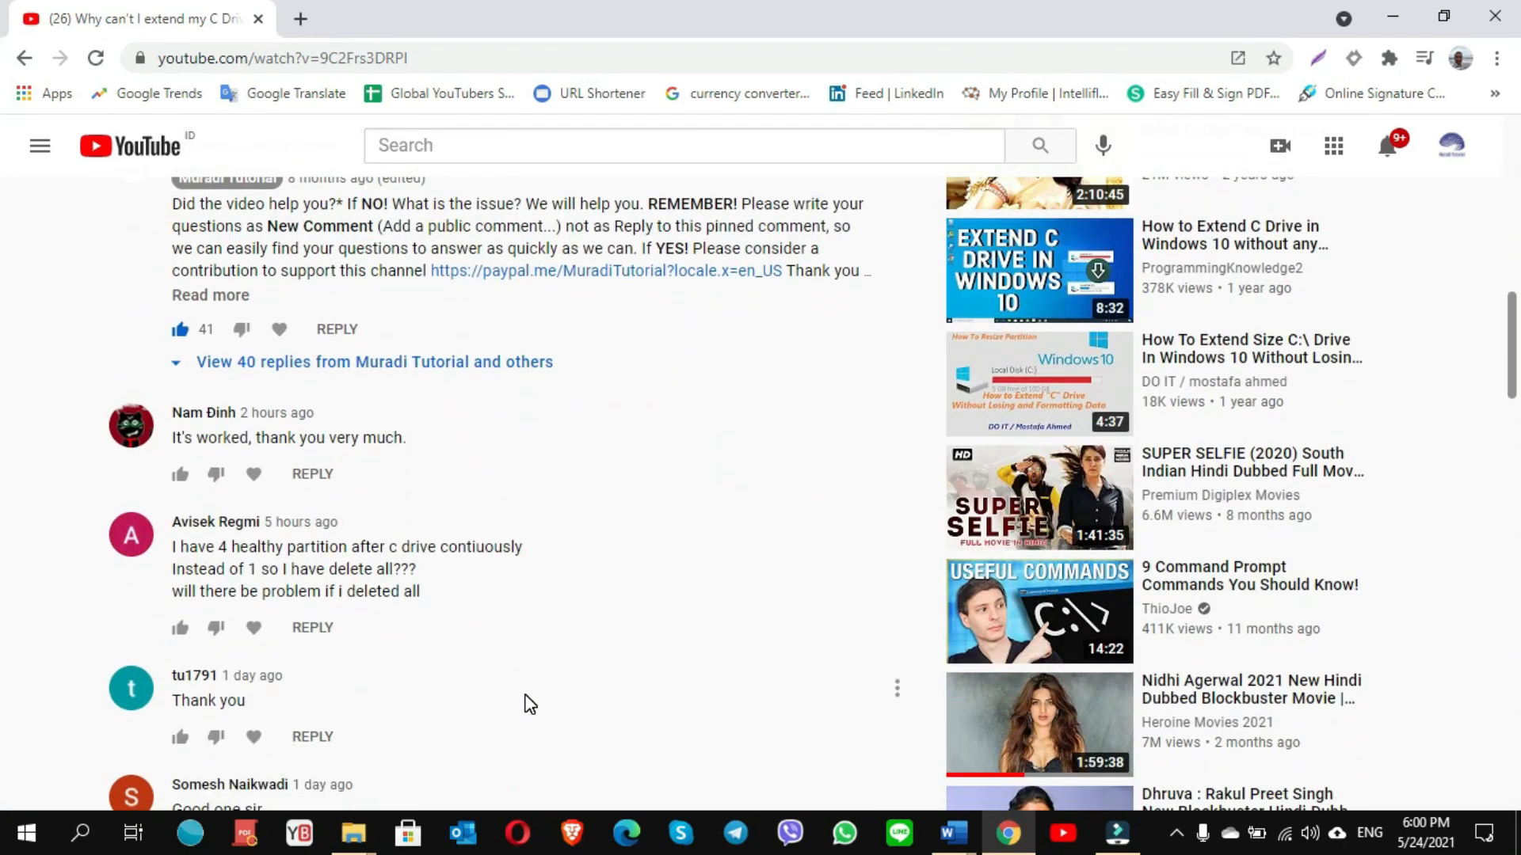
{"action": "scroll", "coordinate": [530, 703], "scroll_direction": "down", "scroll_amount": 12}
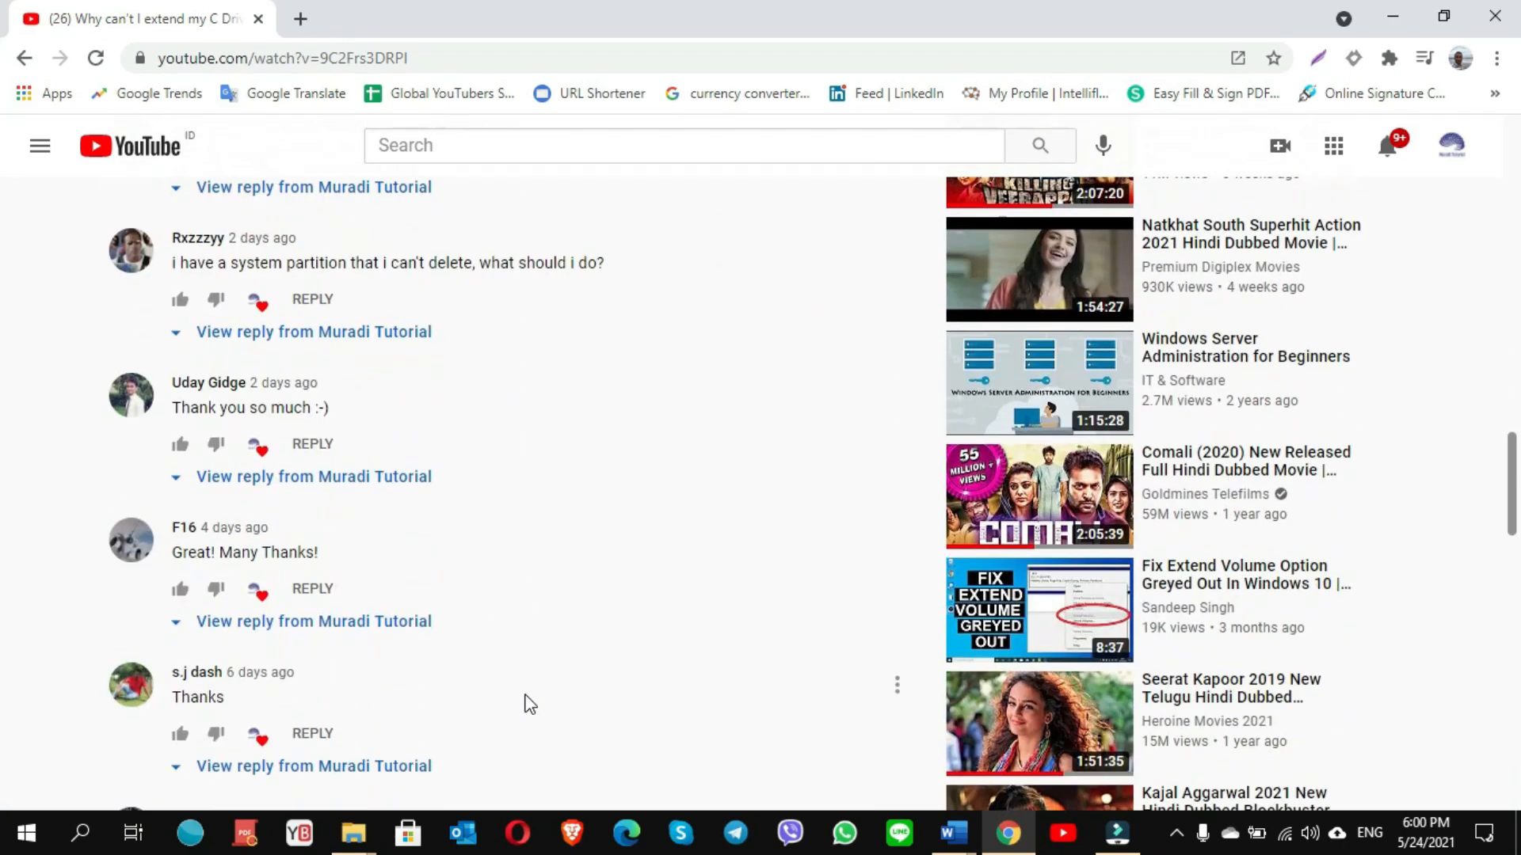
{"action": "scroll", "coordinate": [530, 704], "scroll_direction": "down", "scroll_amount": 10}
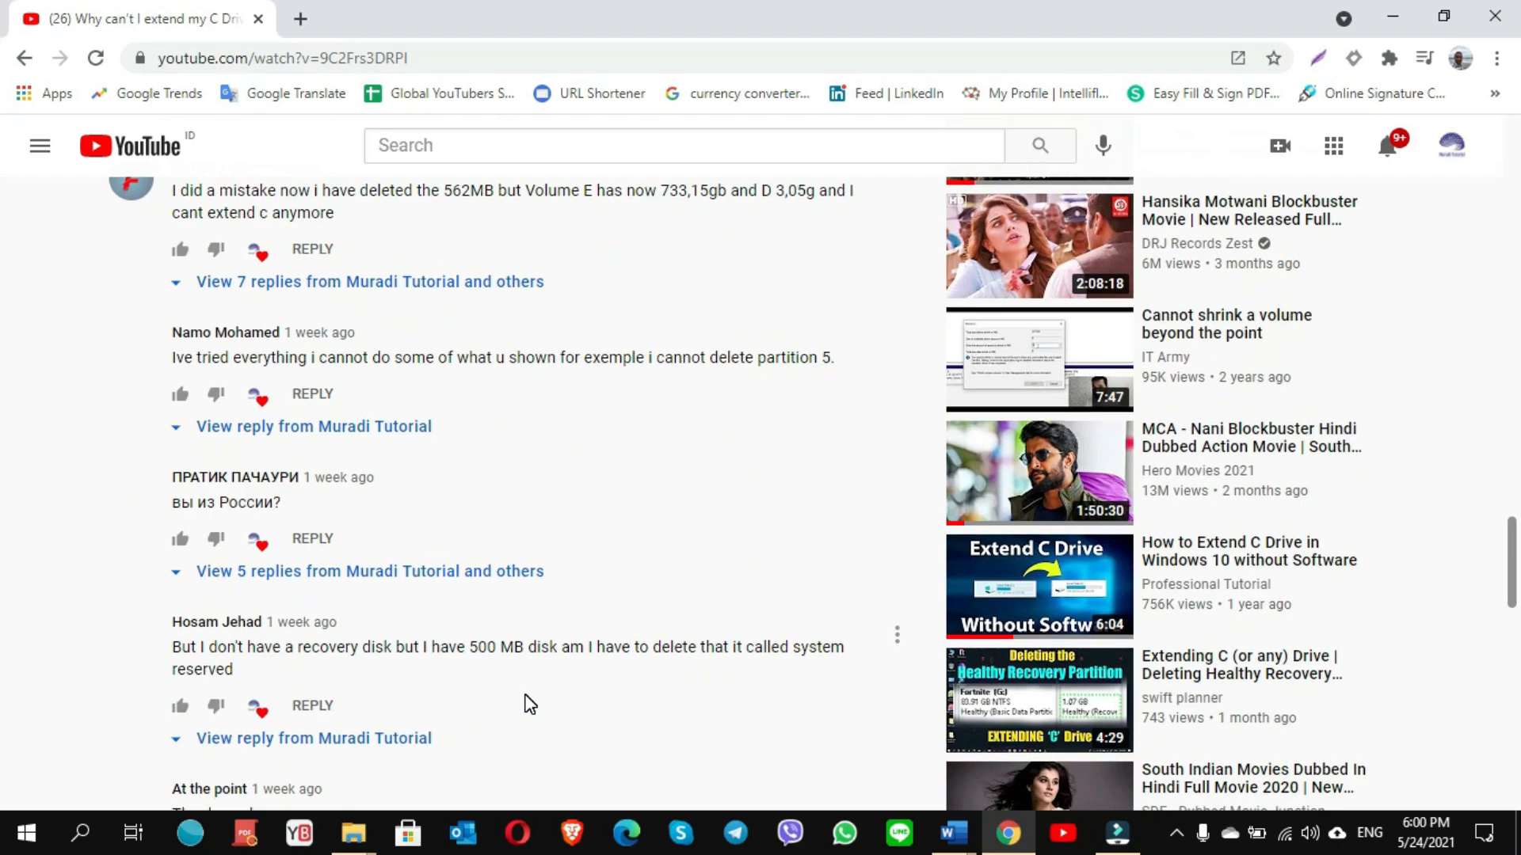
{"action": "scroll", "coordinate": [602, 545], "scroll_direction": "up", "scroll_amount": 1}
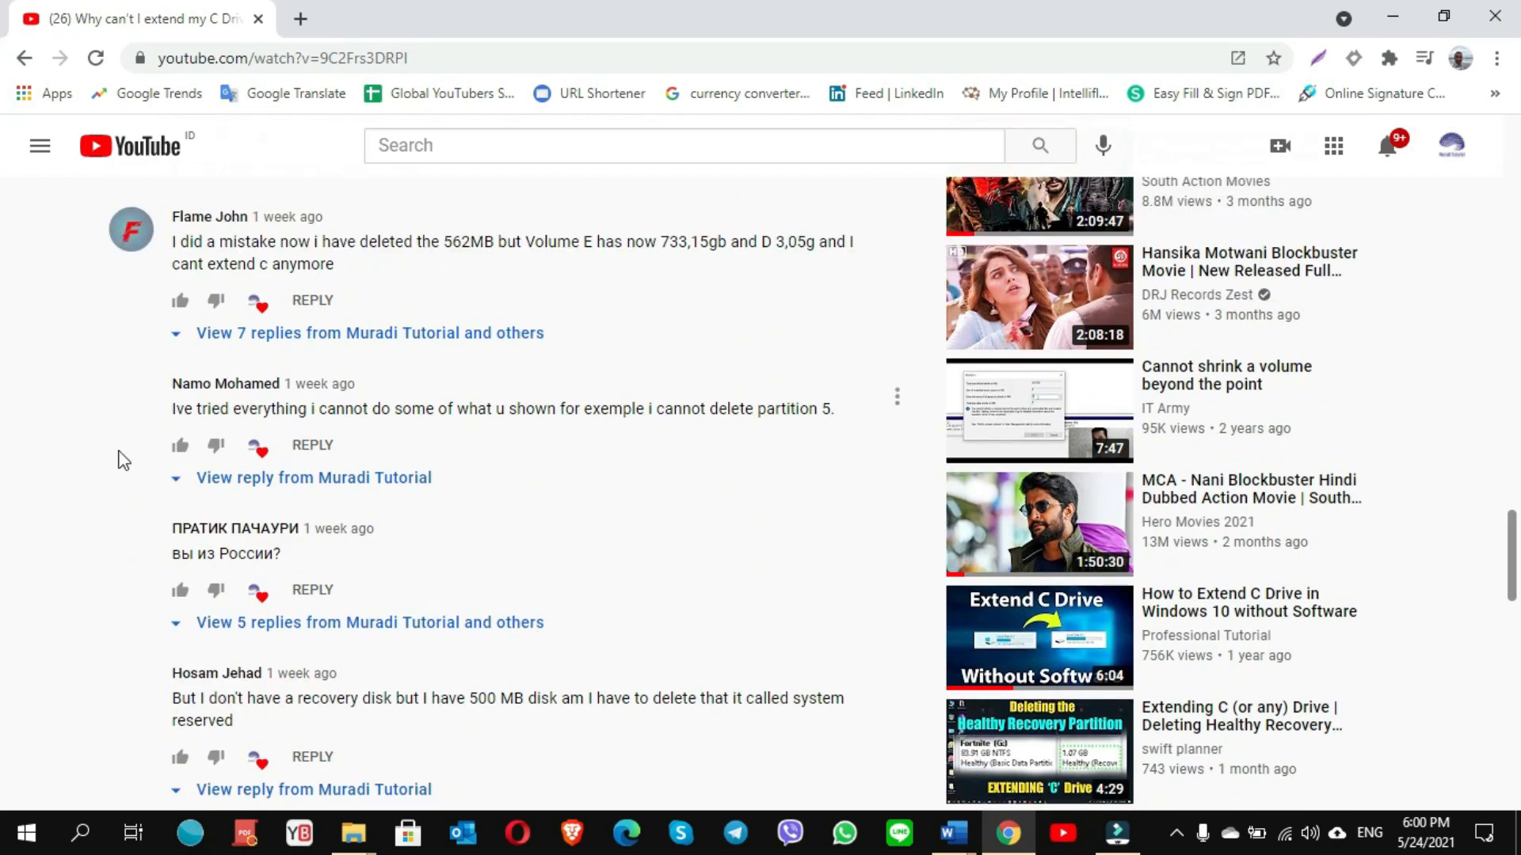
{"action": "scroll", "coordinate": [518, 624], "scroll_direction": "down", "scroll_amount": 5}
{"action": "scroll", "coordinate": [518, 625], "scroll_direction": "up", "scroll_amount": 20}
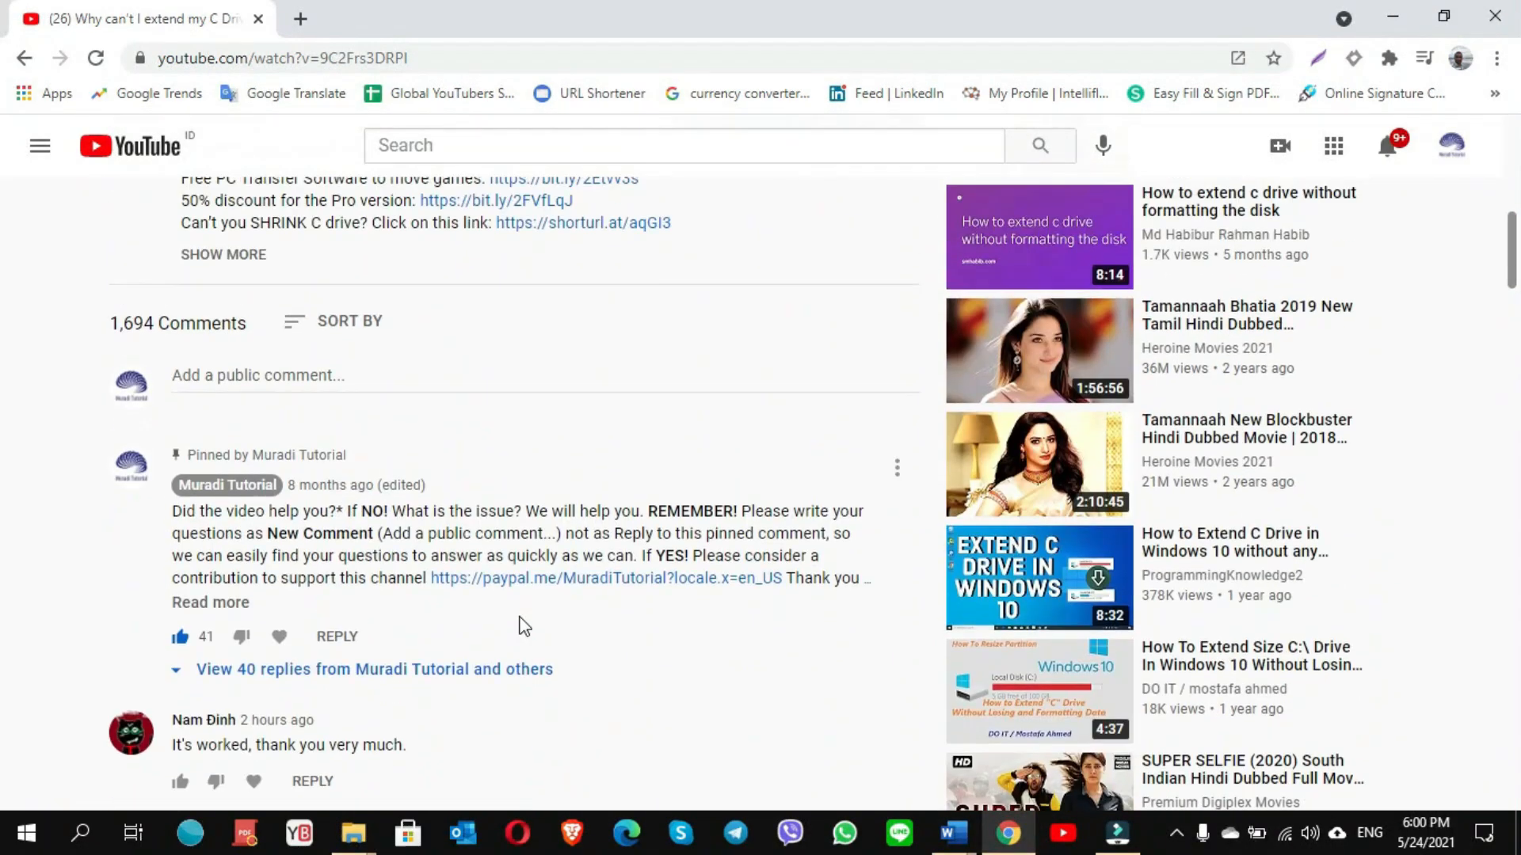
{"action": "scroll", "coordinate": [520, 624], "scroll_direction": "up", "scroll_amount": 7}
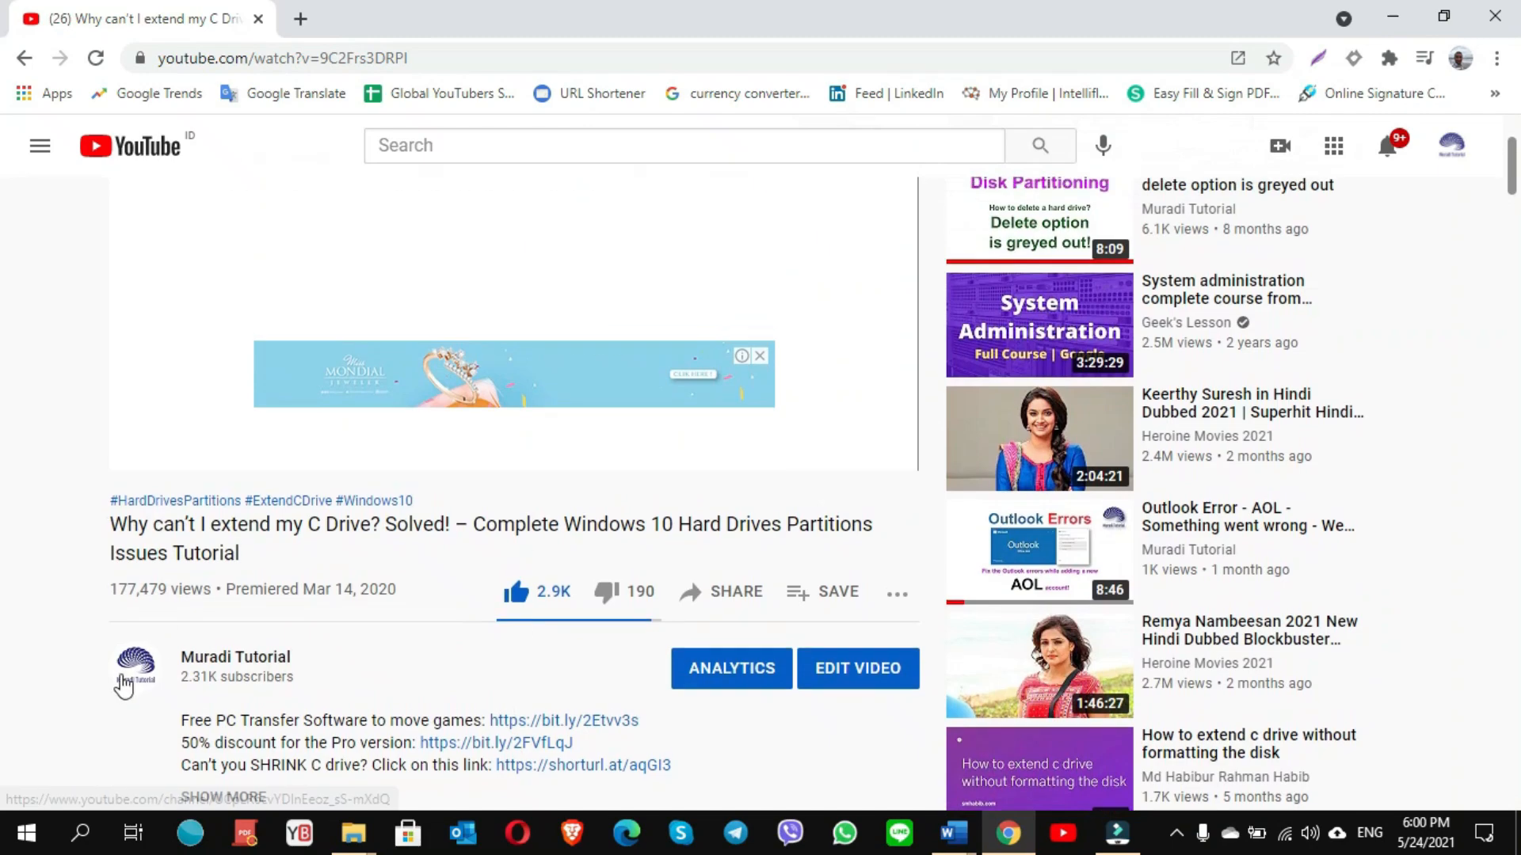
{"action": "left_click", "coordinate": [123, 686]}
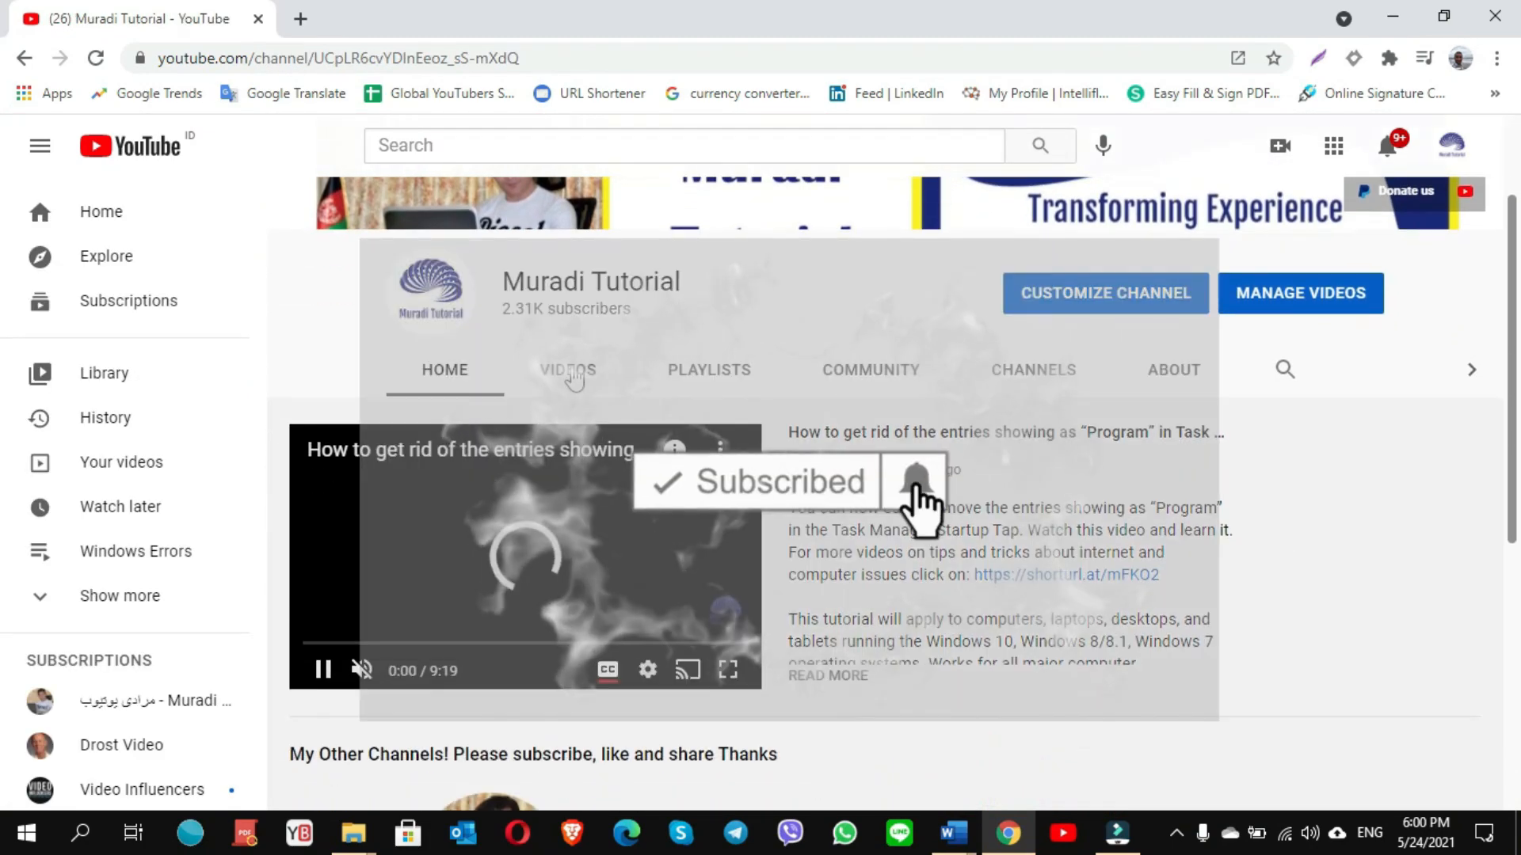
- Show the channel's Videos tab and scroll through the grid of uploaded tutorials
{"action": "left_click", "coordinate": [567, 370]}
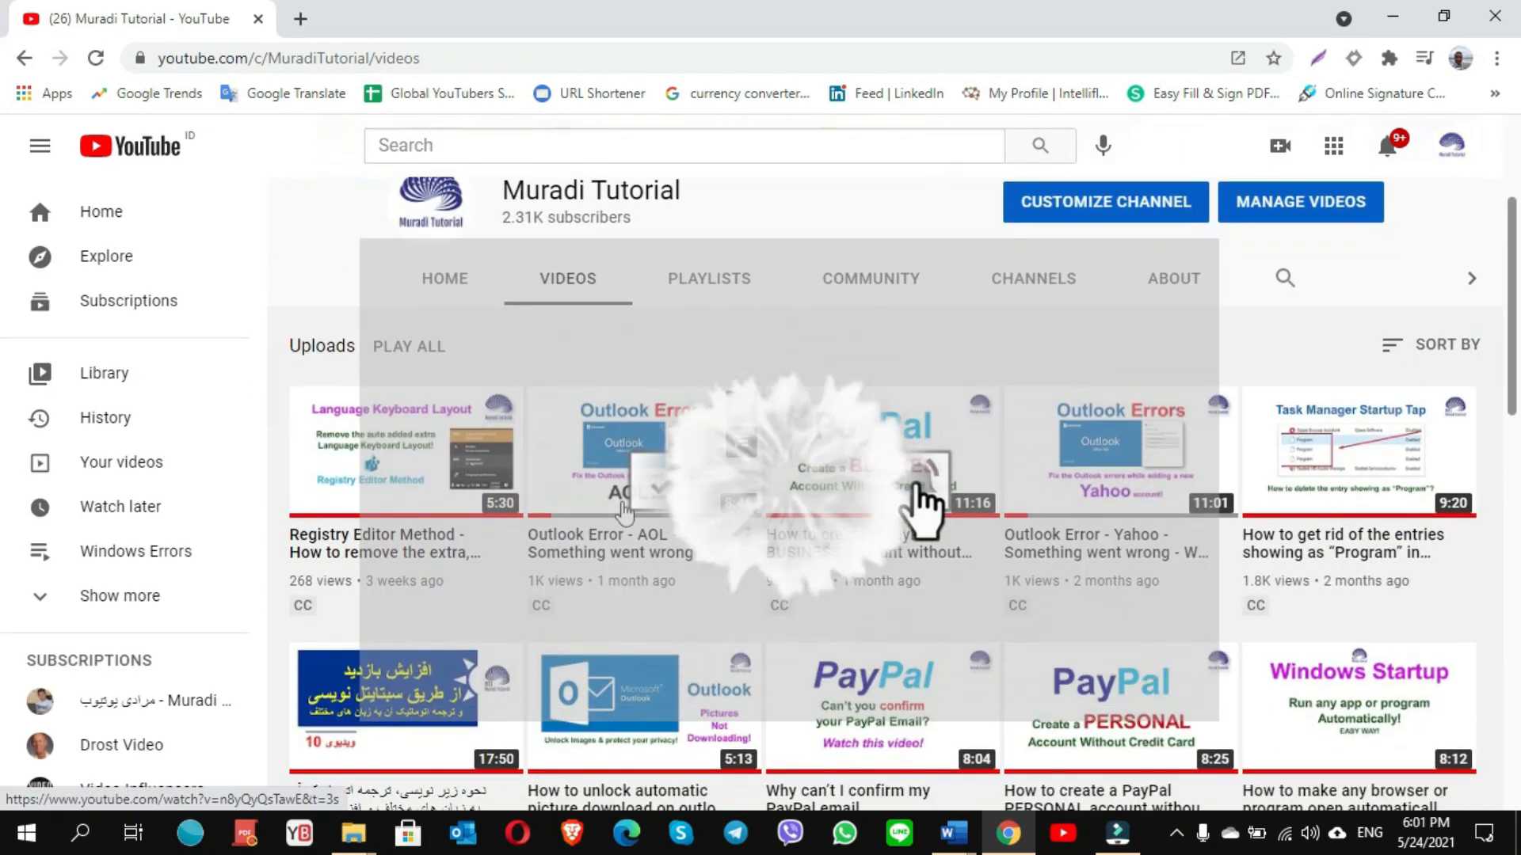
{"action": "scroll", "coordinate": [625, 513], "scroll_direction": "down", "scroll_amount": 17}
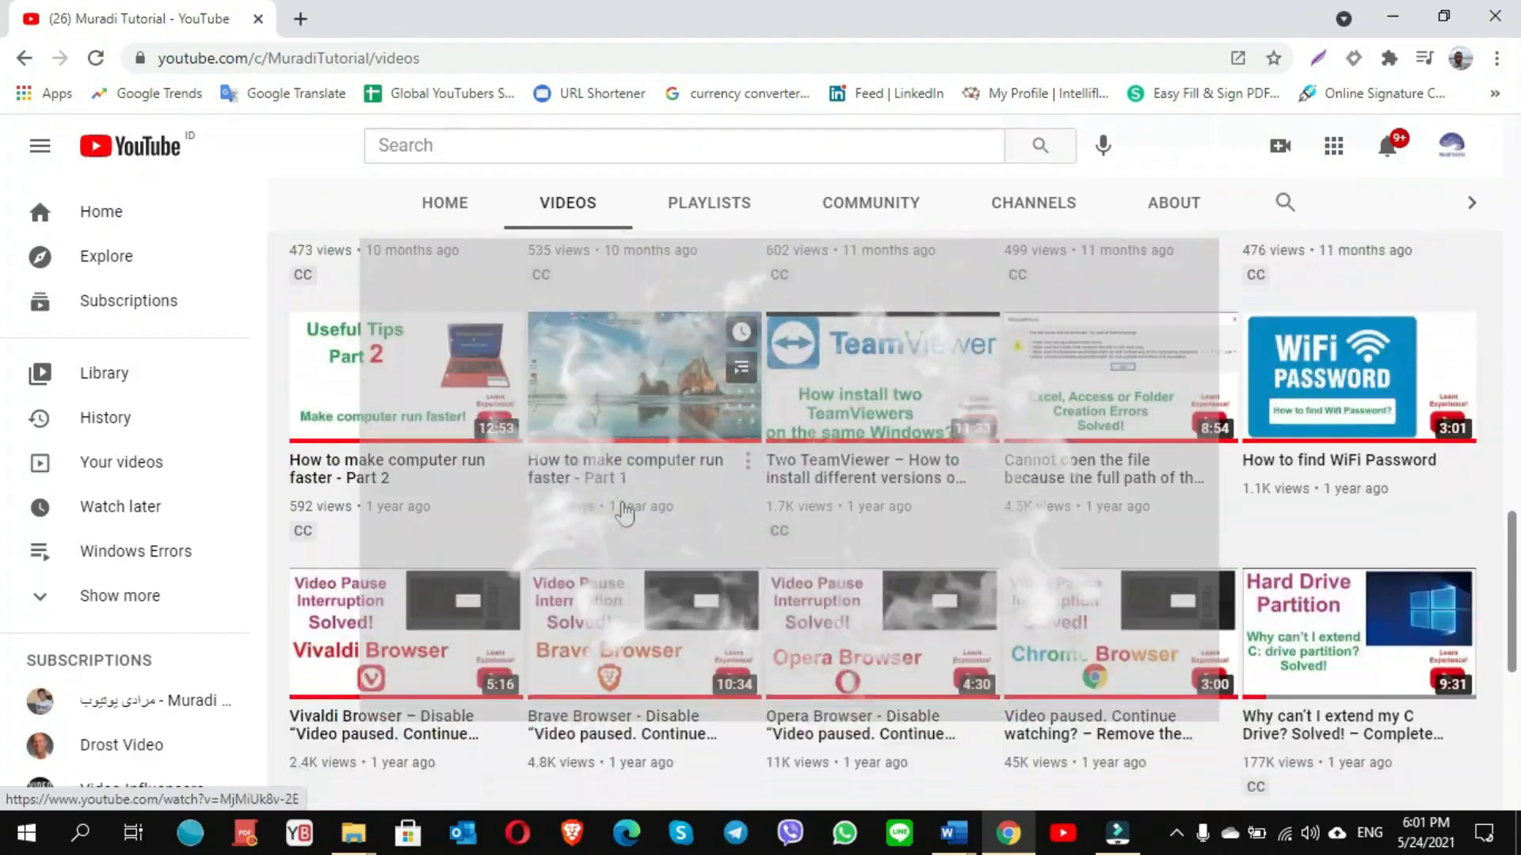
{"action": "scroll", "coordinate": [625, 514], "scroll_direction": "down", "scroll_amount": 3}
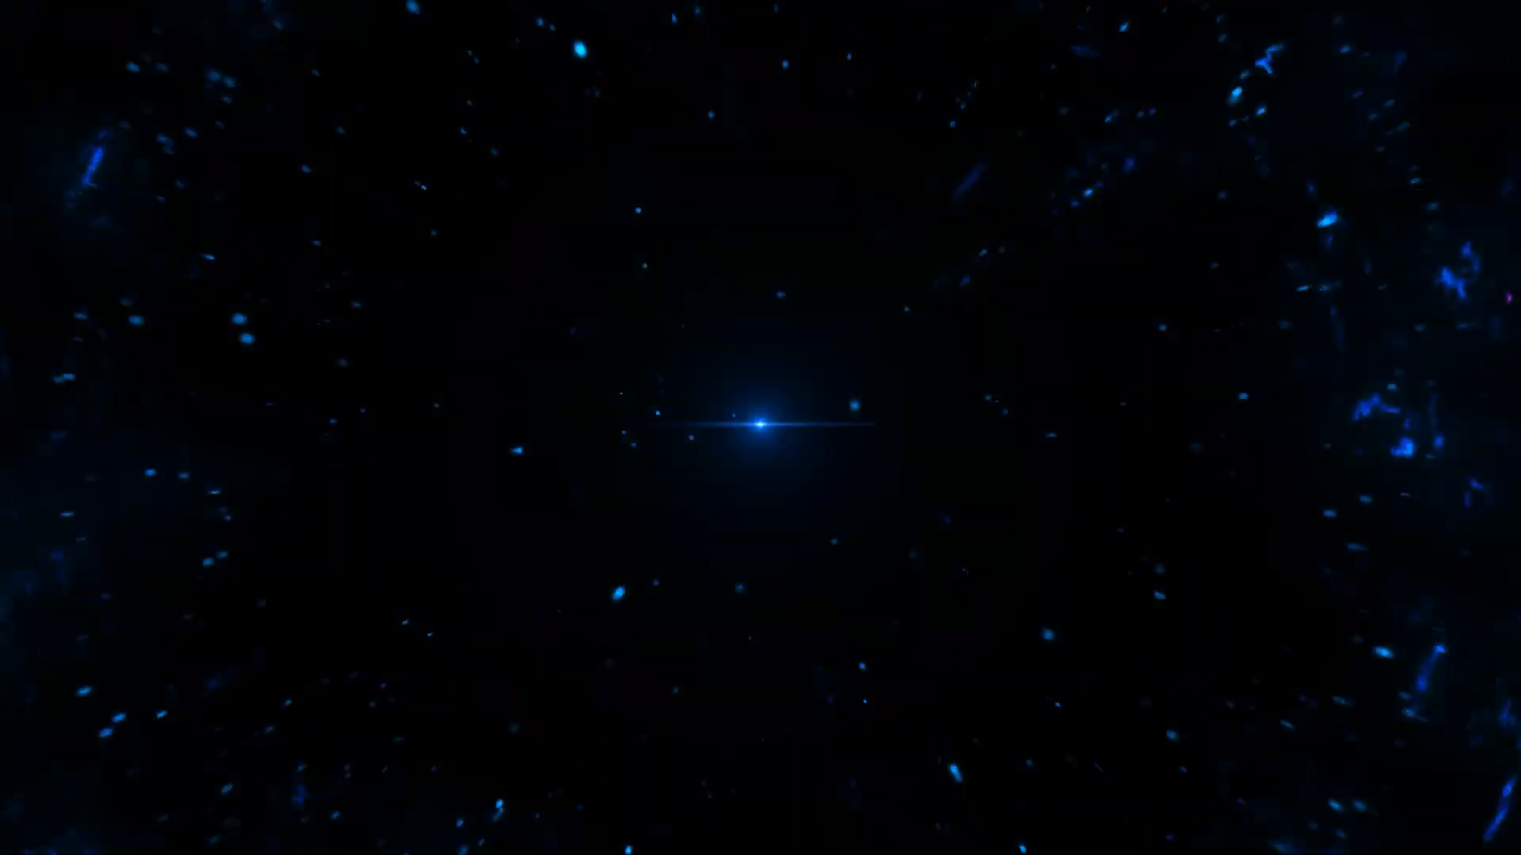